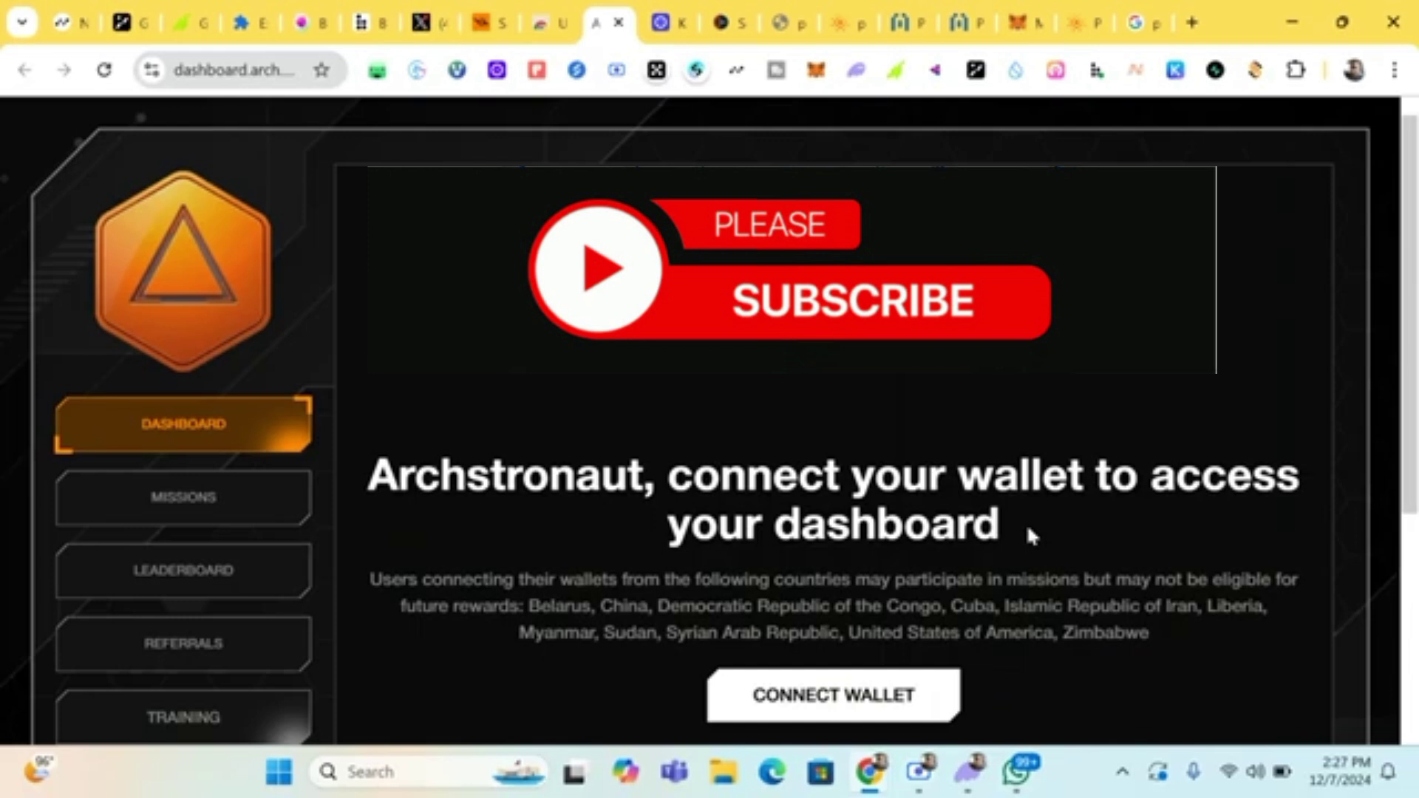
- Connect the UniSat wallet and sign the authentication message to reach the Cadet dashboard
mouse_move(1016, 769)
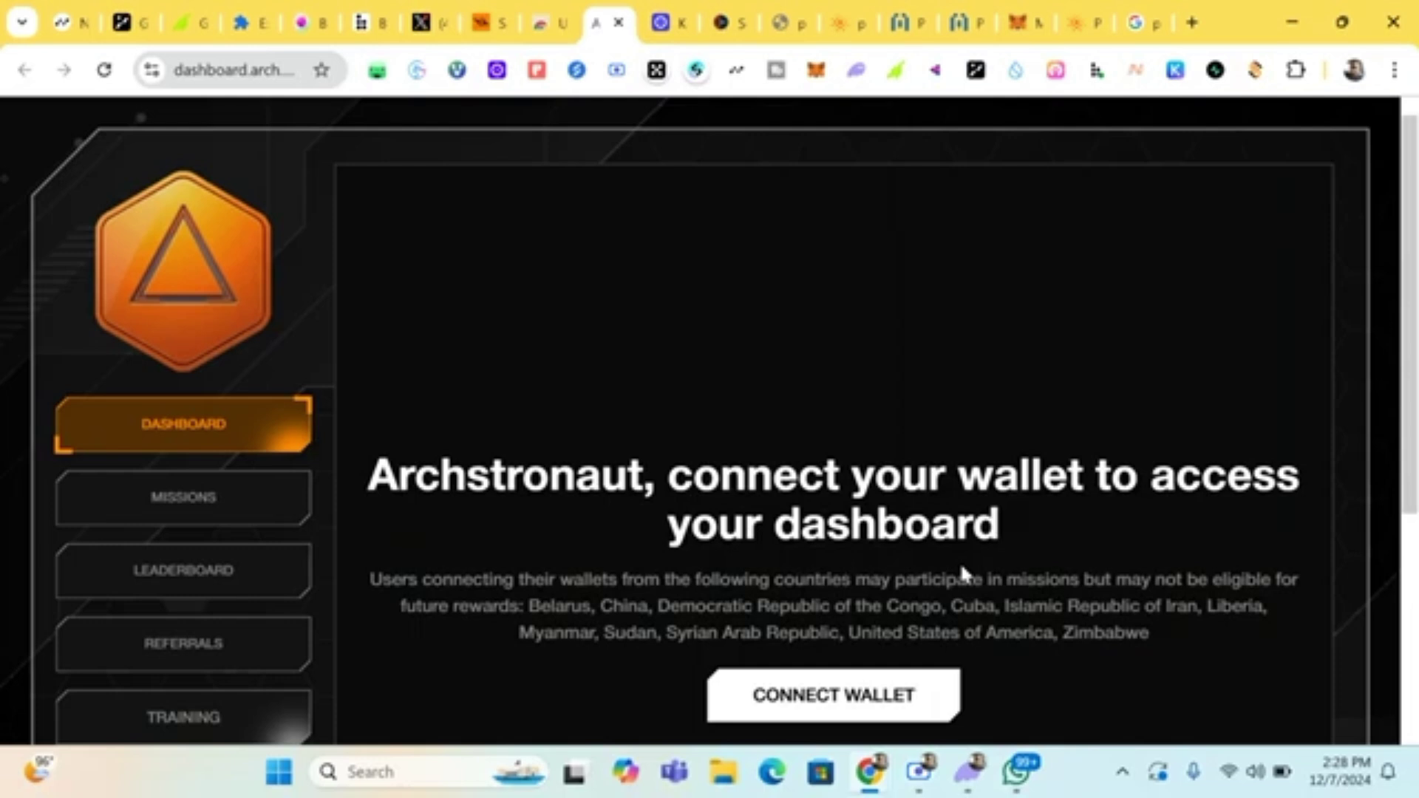
click(872, 720)
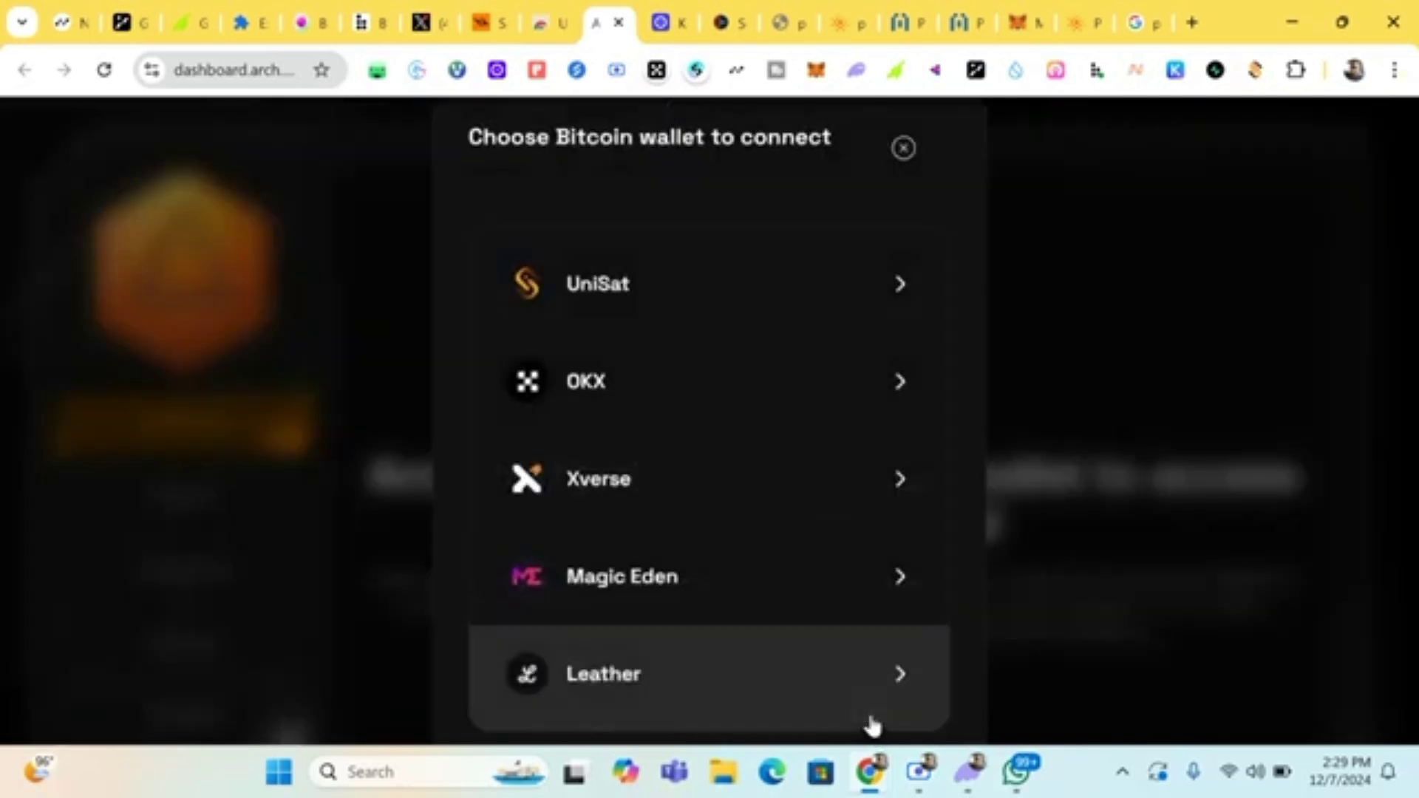
click(704, 316)
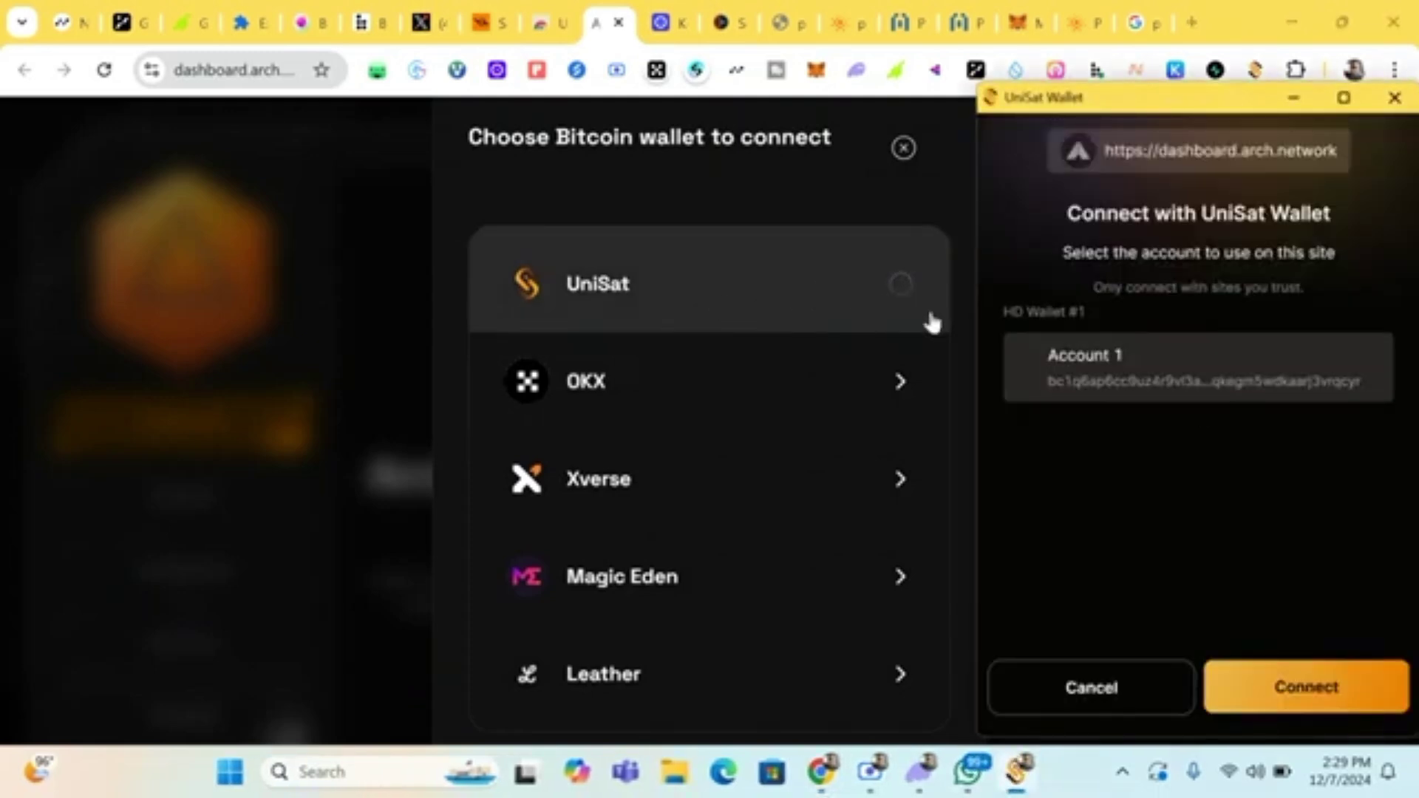
click(1256, 676)
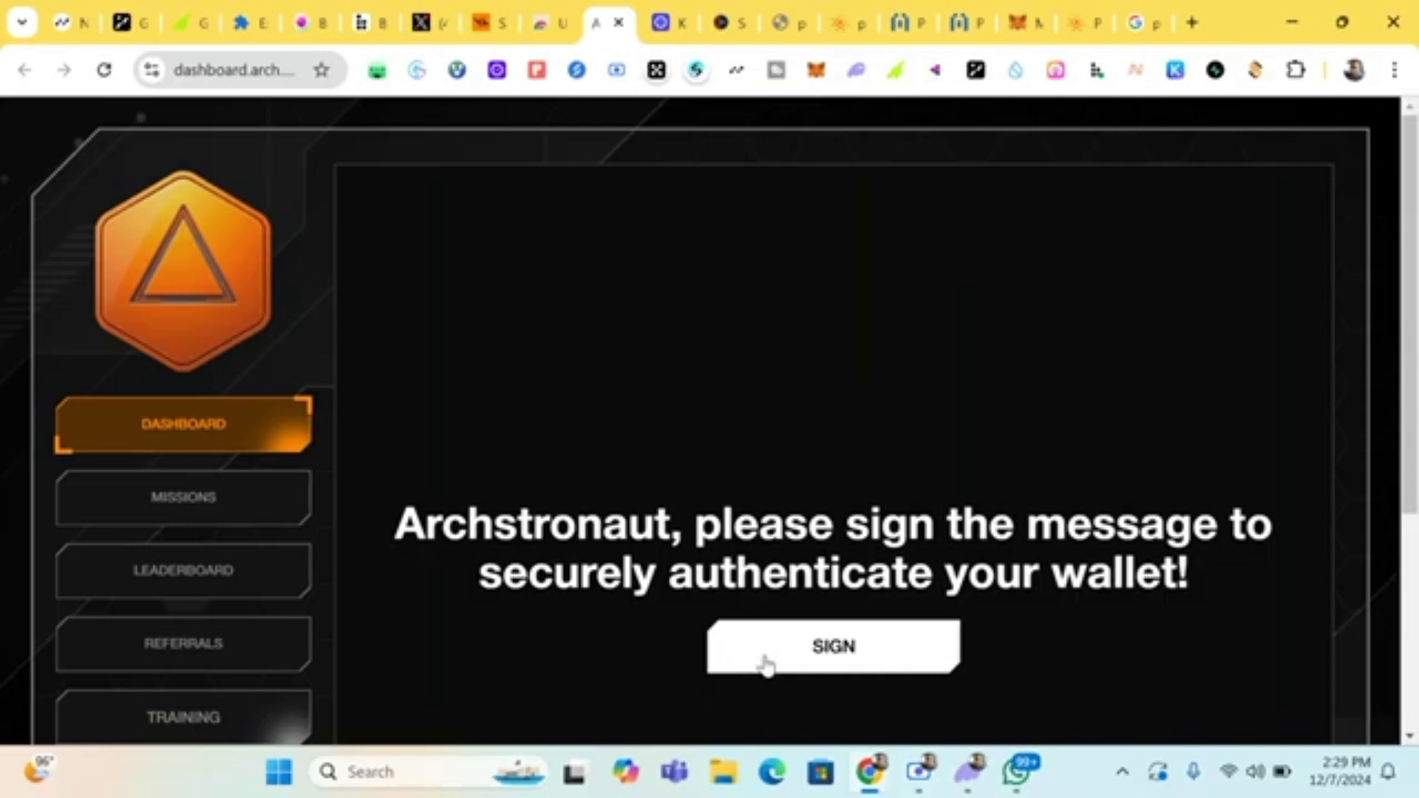
click(766, 665)
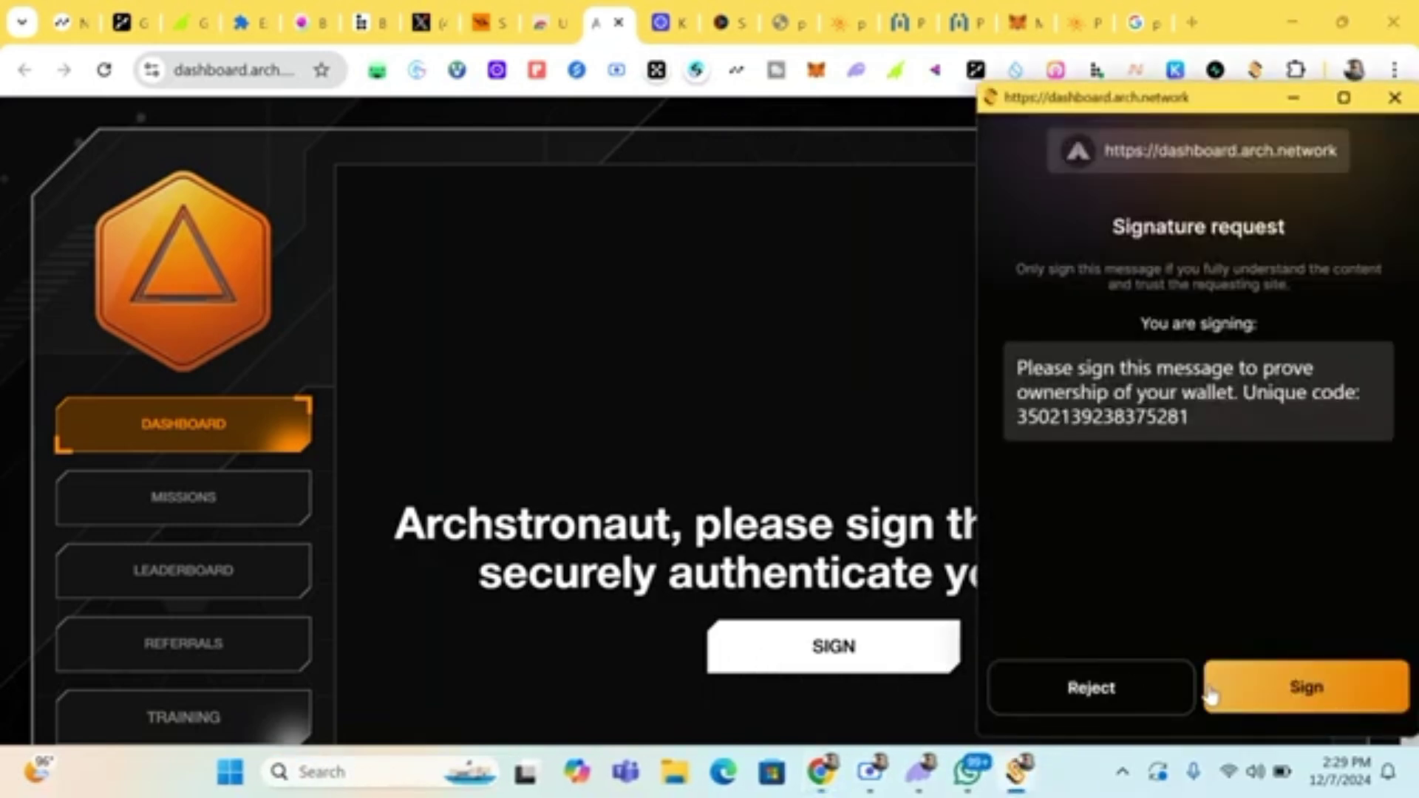
click(1236, 687)
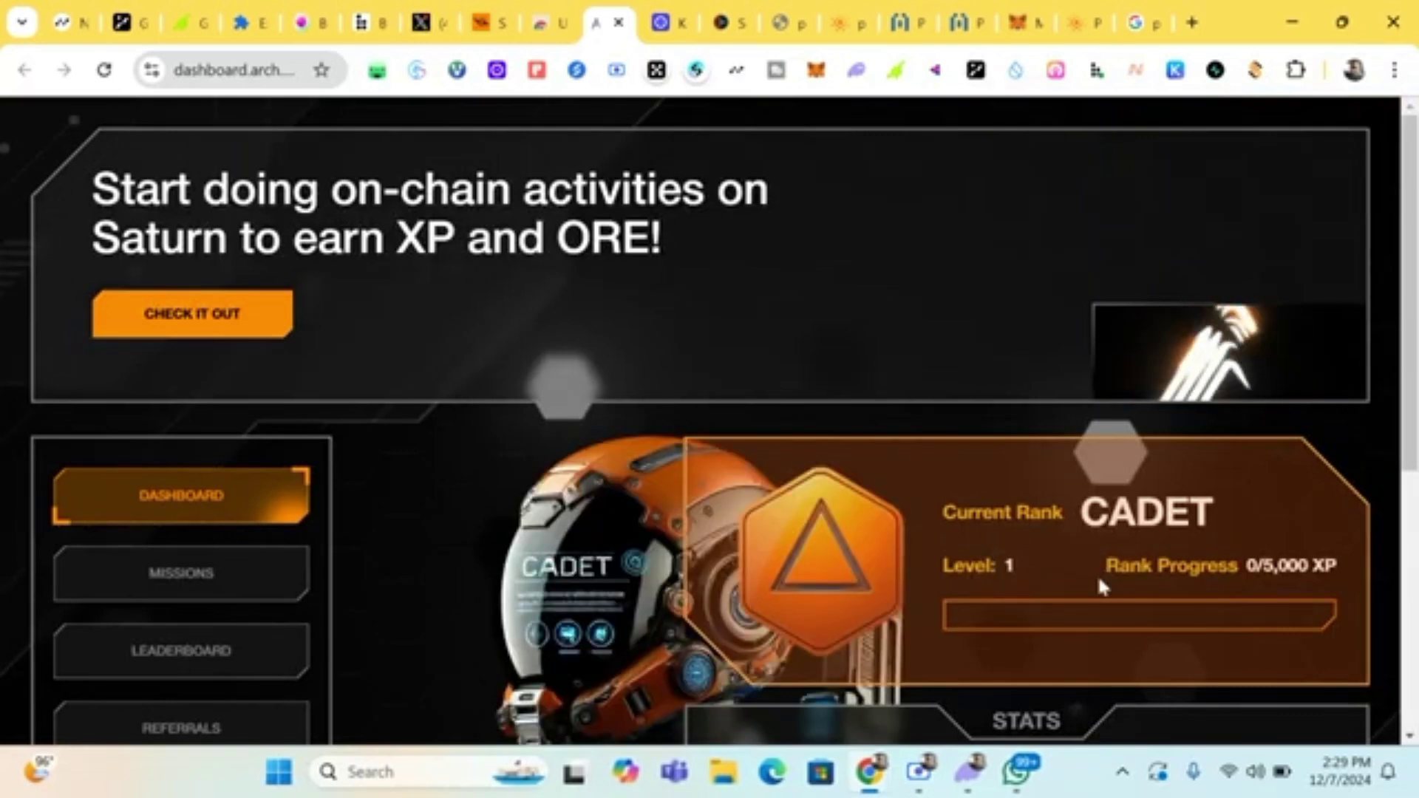
- Scroll the dashboard, then switch to the mempool.space Testnet4 Faucet browser tab
scroll(945, 555, down, 1)
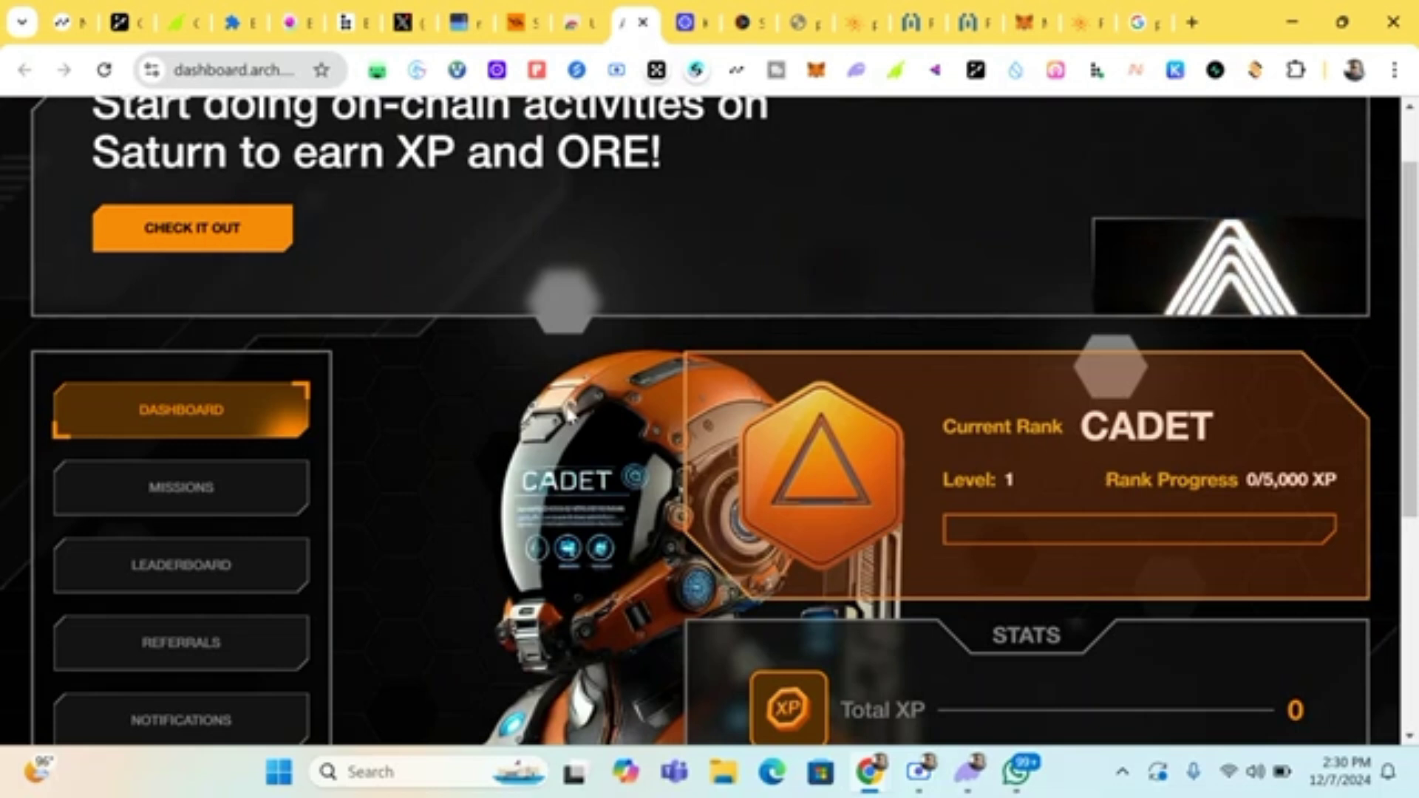
click(456, 32)
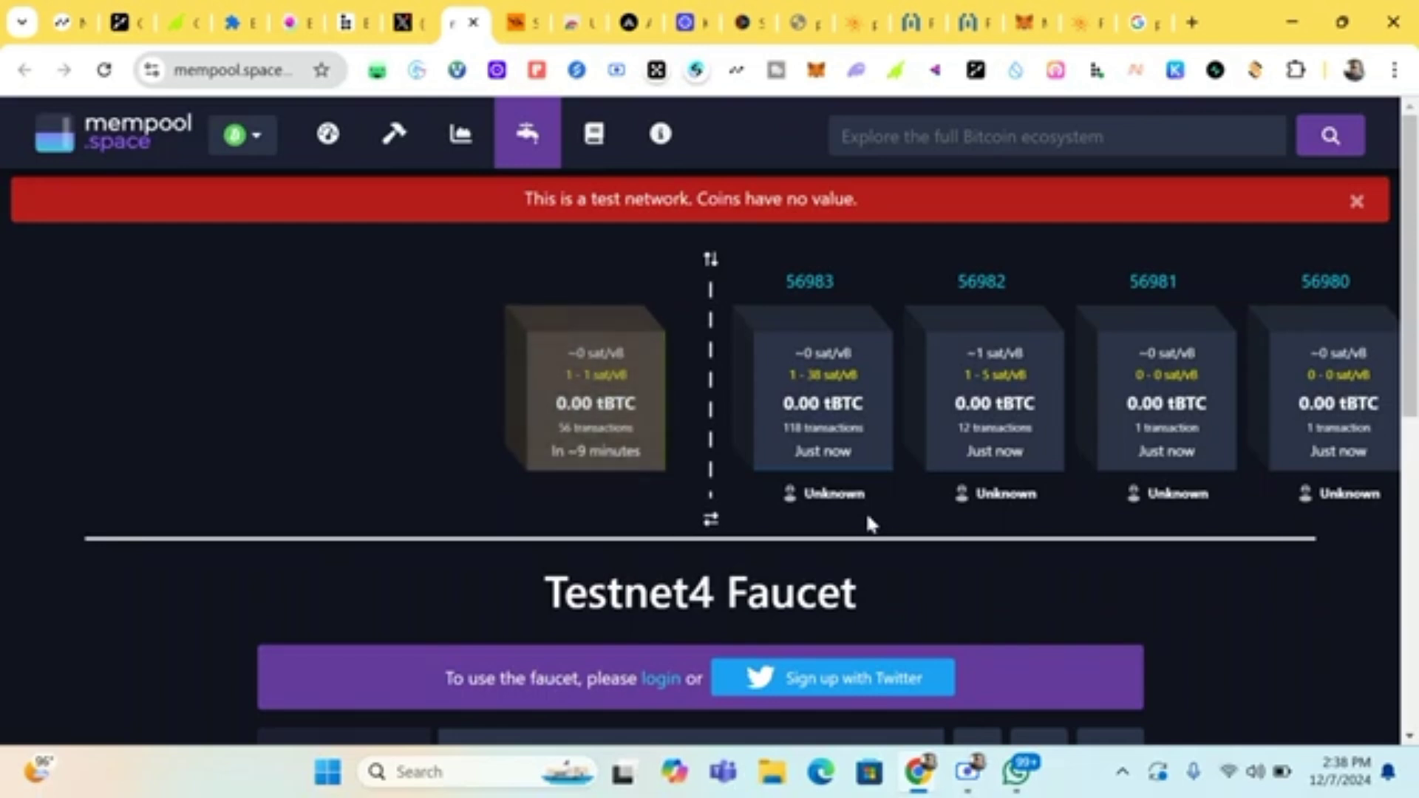
- Sign in to mempool.space from the footer using a Twitter account
scroll(845, 591, down, 7)
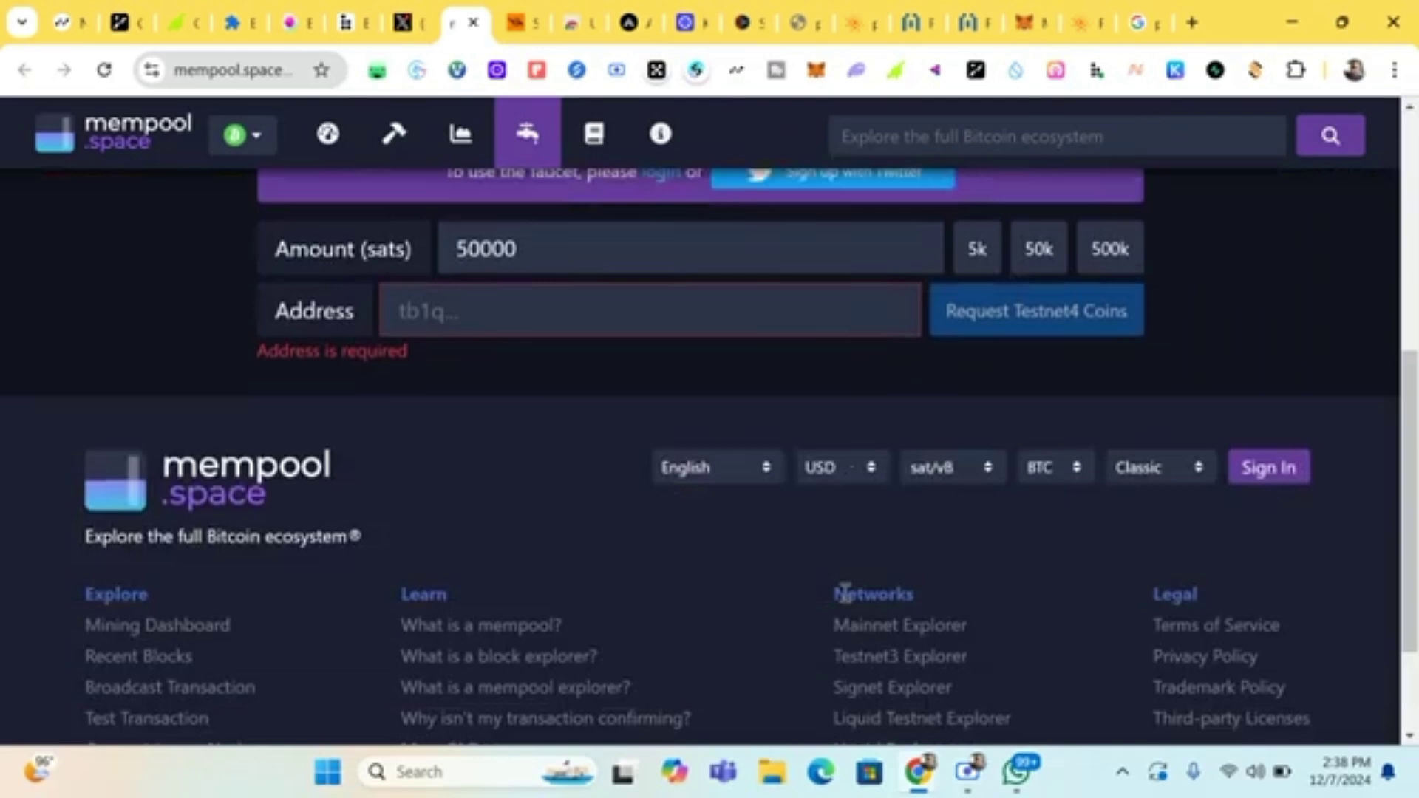
scroll(845, 591, down, 1)
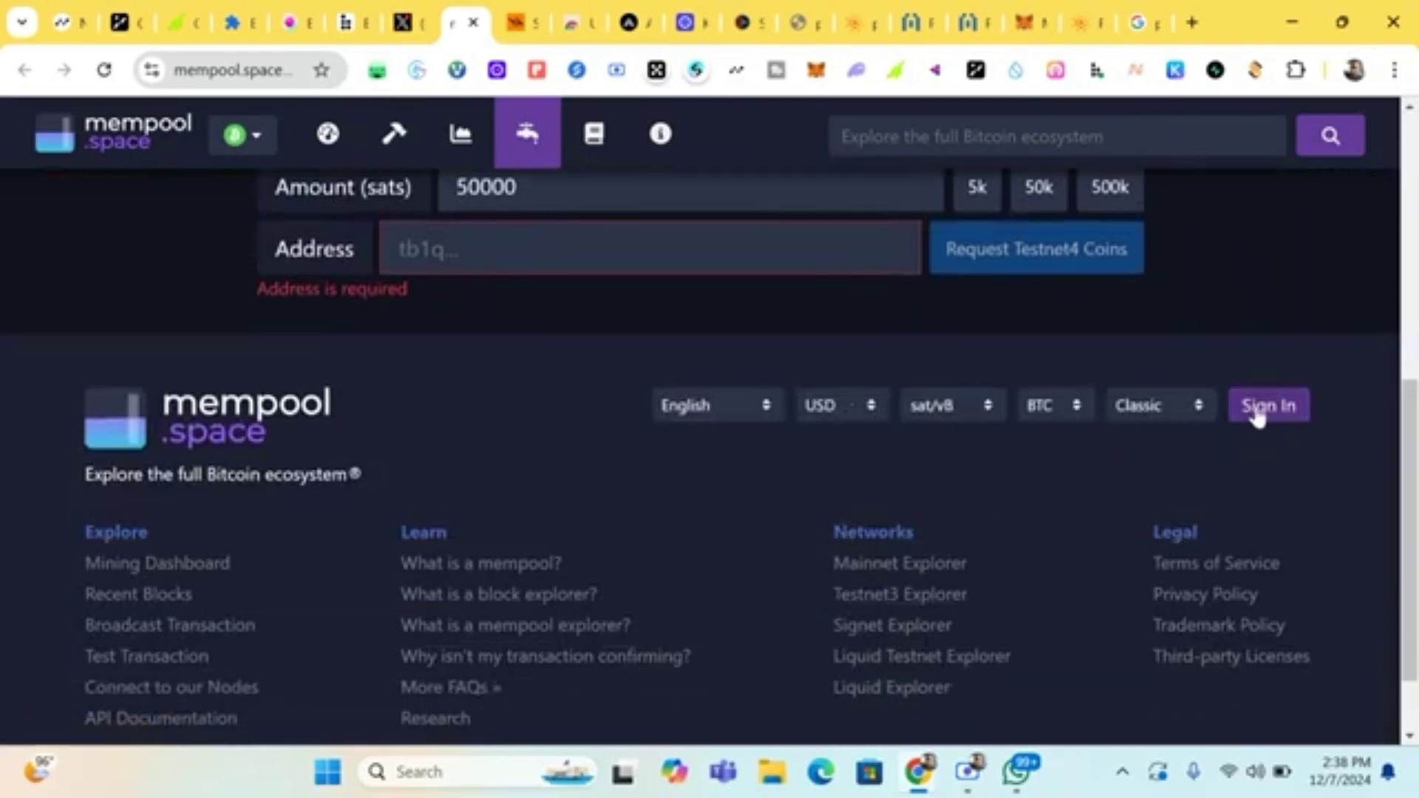
click(1257, 413)
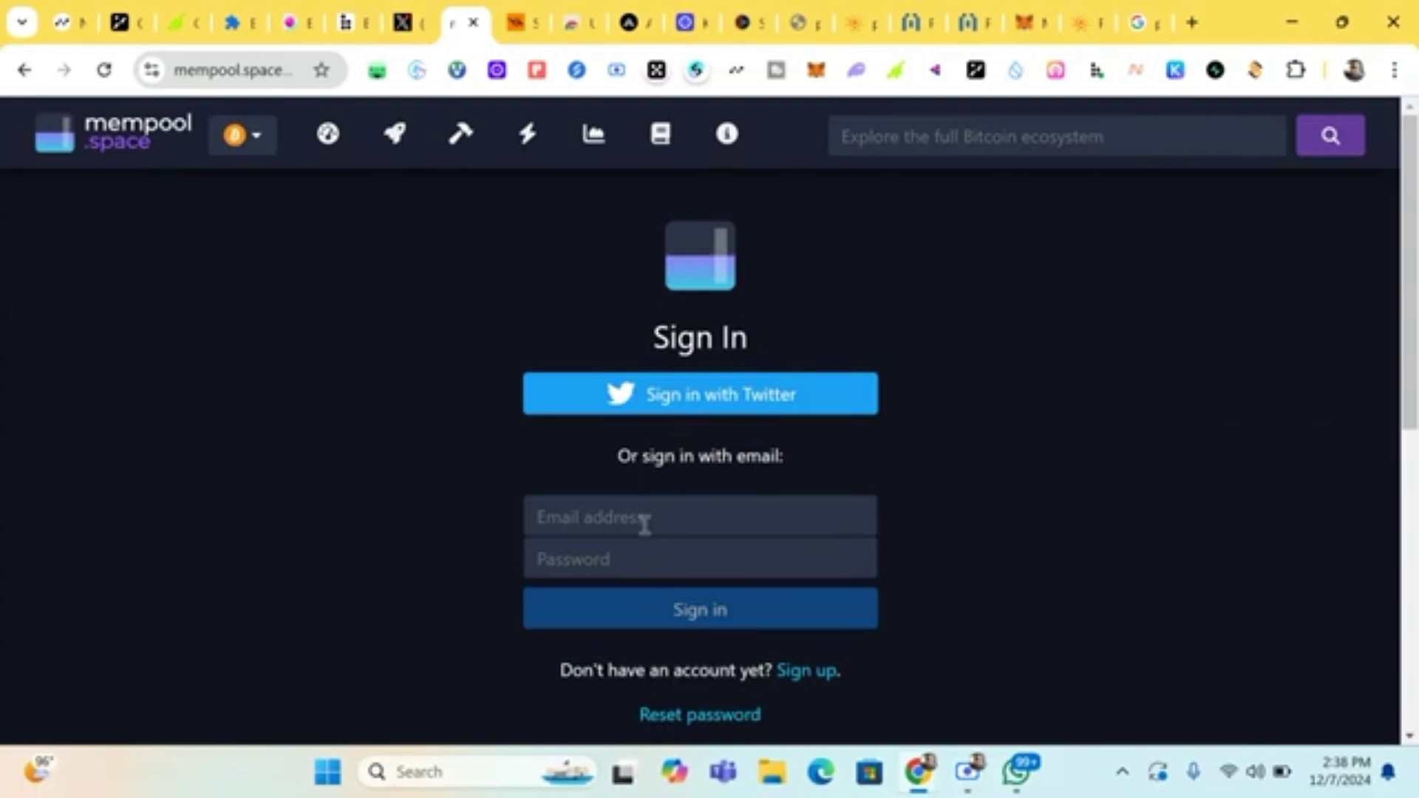
click(699, 406)
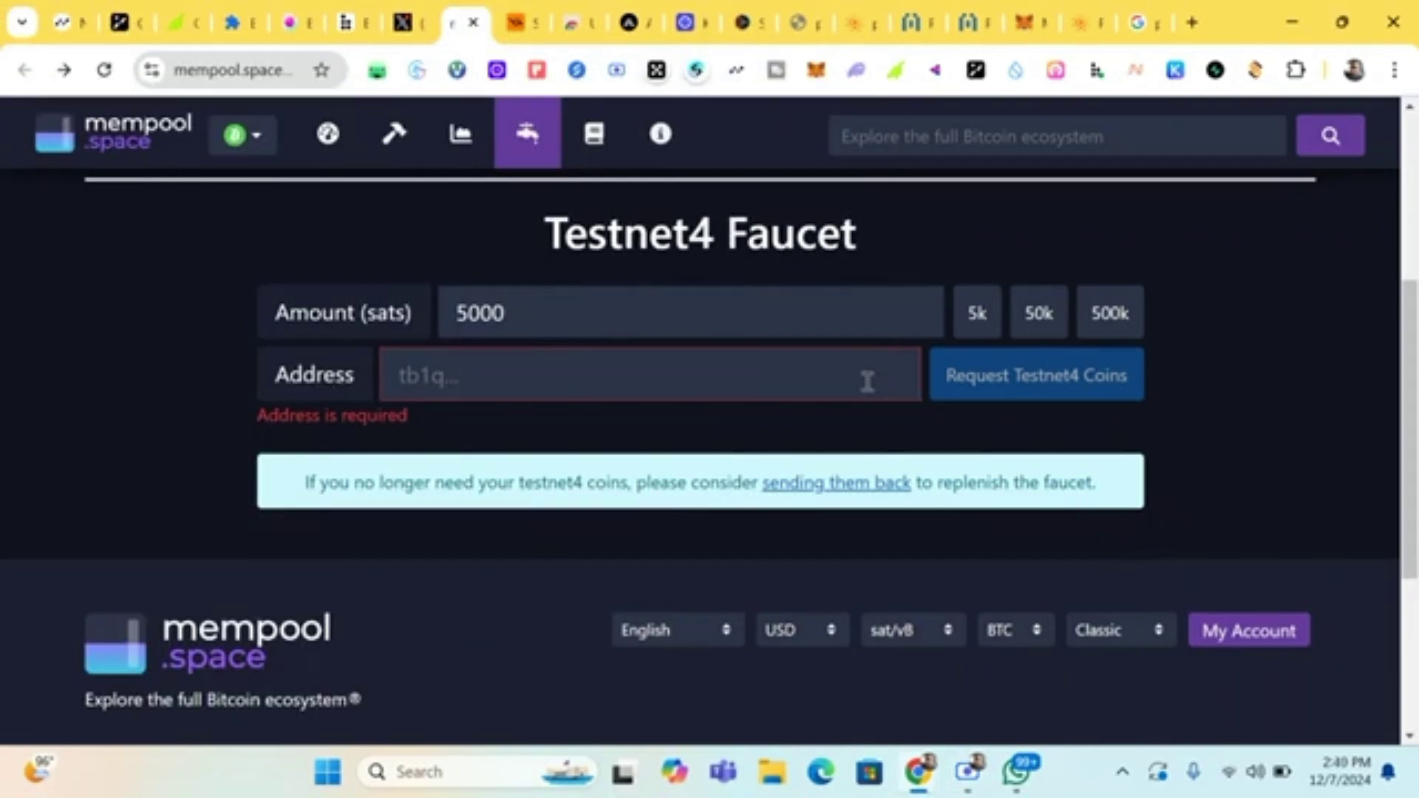
- Copy the UniSat testnet address and paste it into the faucet's Address field
scroll(865, 383, down, 1)
scroll(865, 383, up, 1)
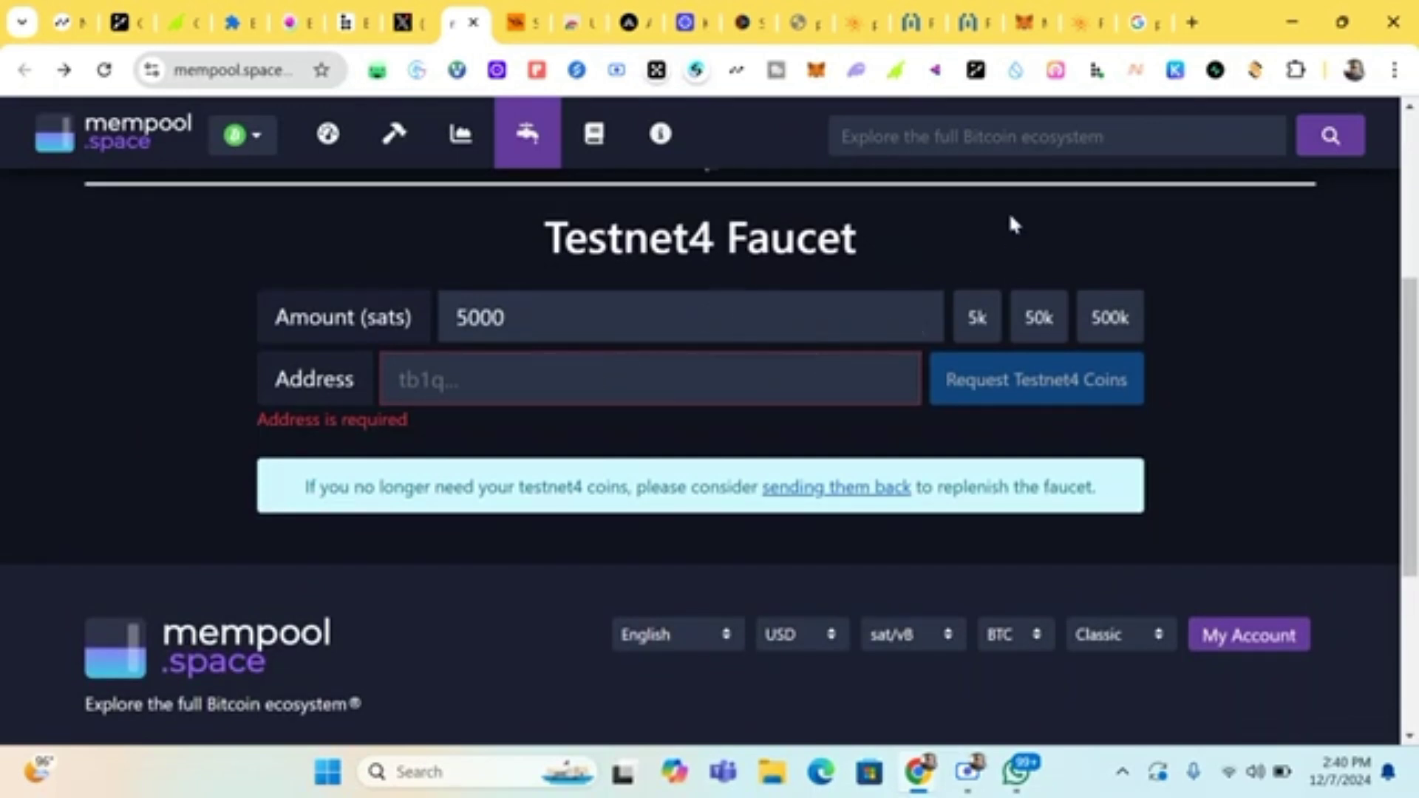
click(1252, 71)
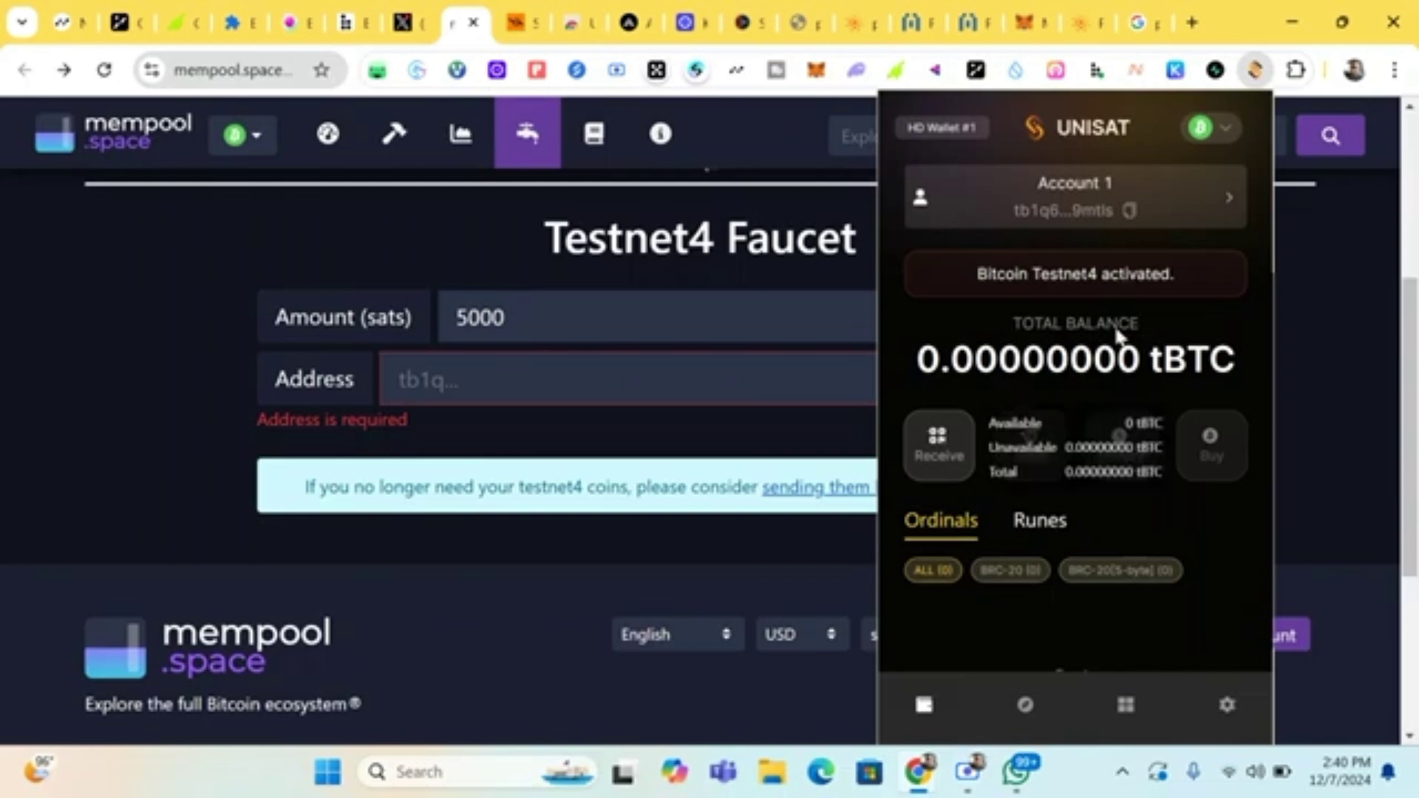
click(1131, 212)
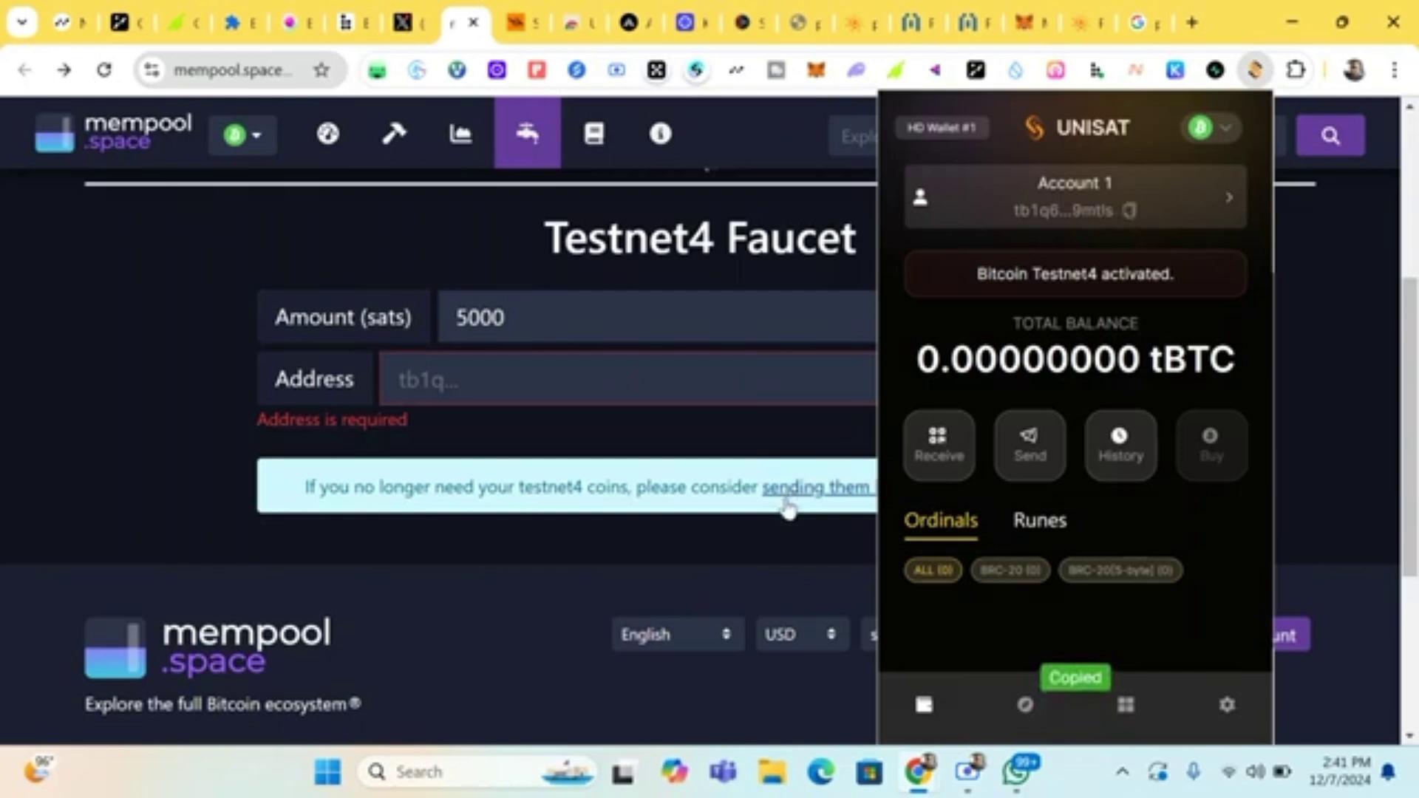
click(706, 392)
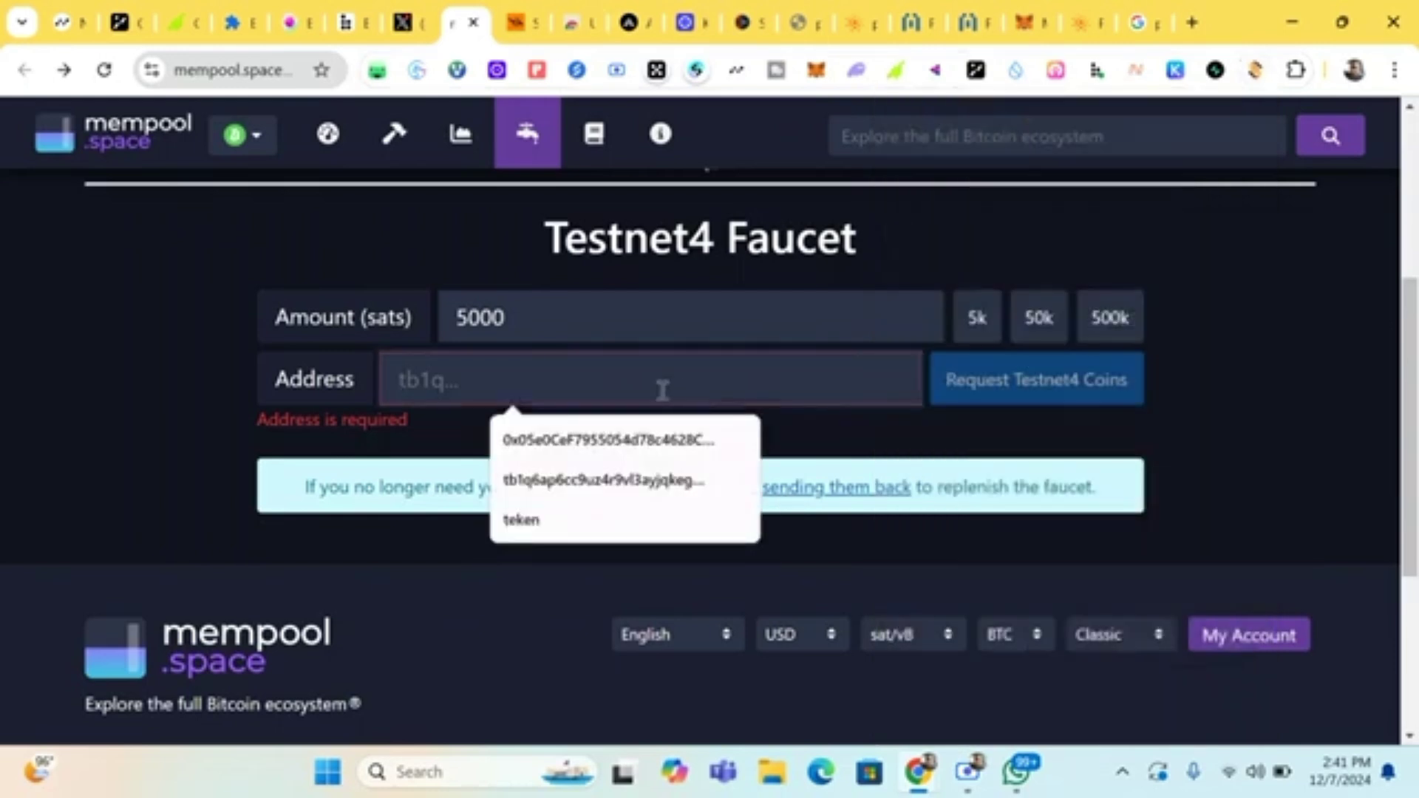
right_click(663, 392)
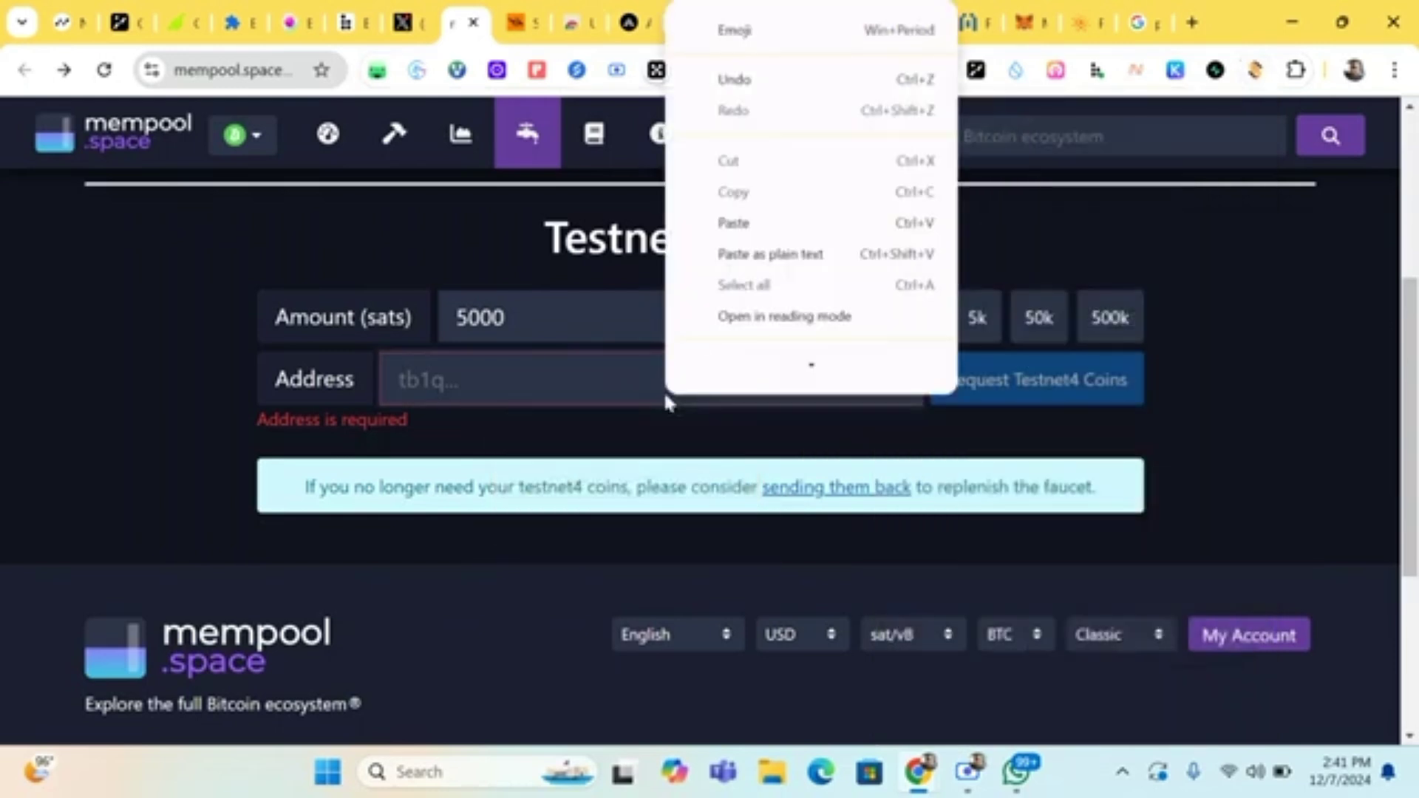
click(734, 222)
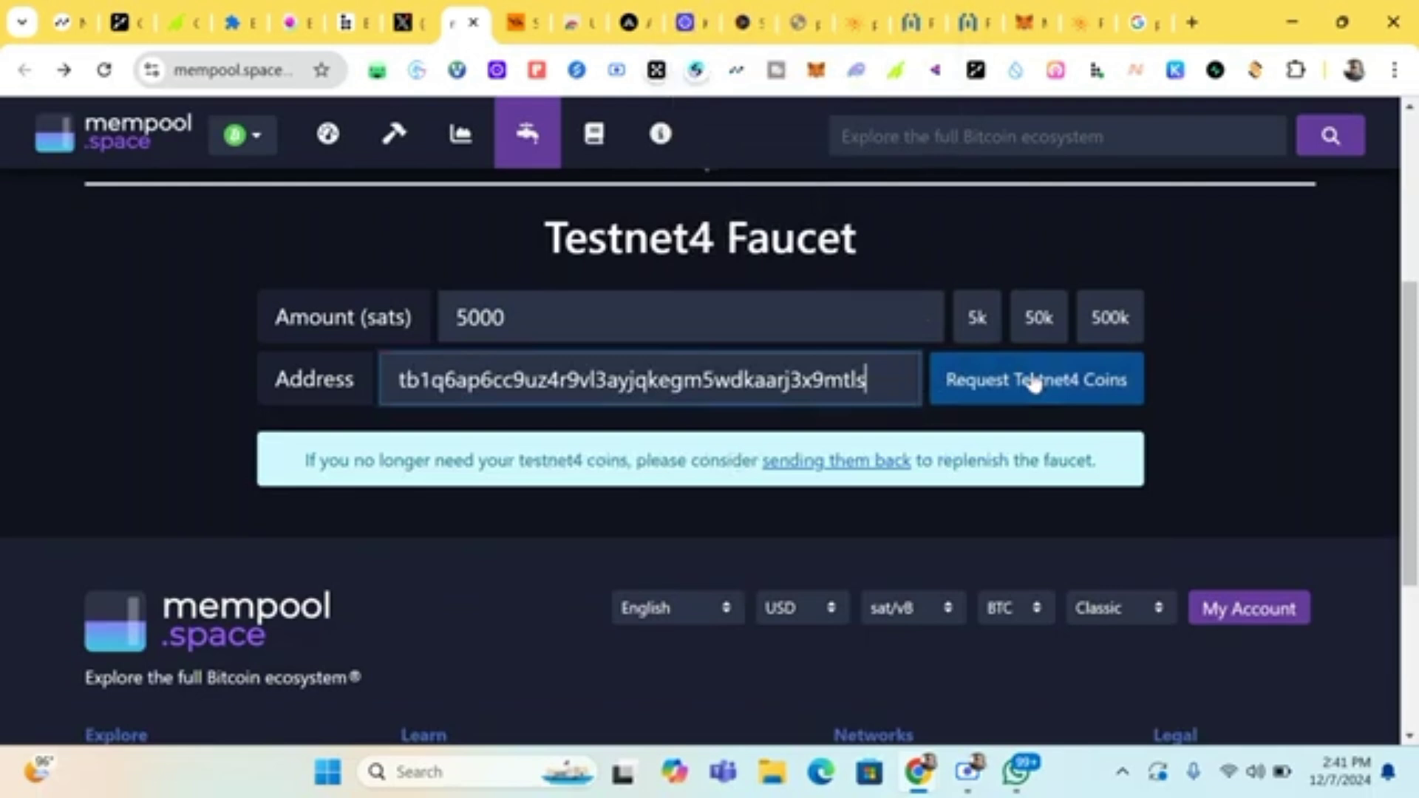
- Request 500000 testnet4 sats from the faucet
click(1037, 338)
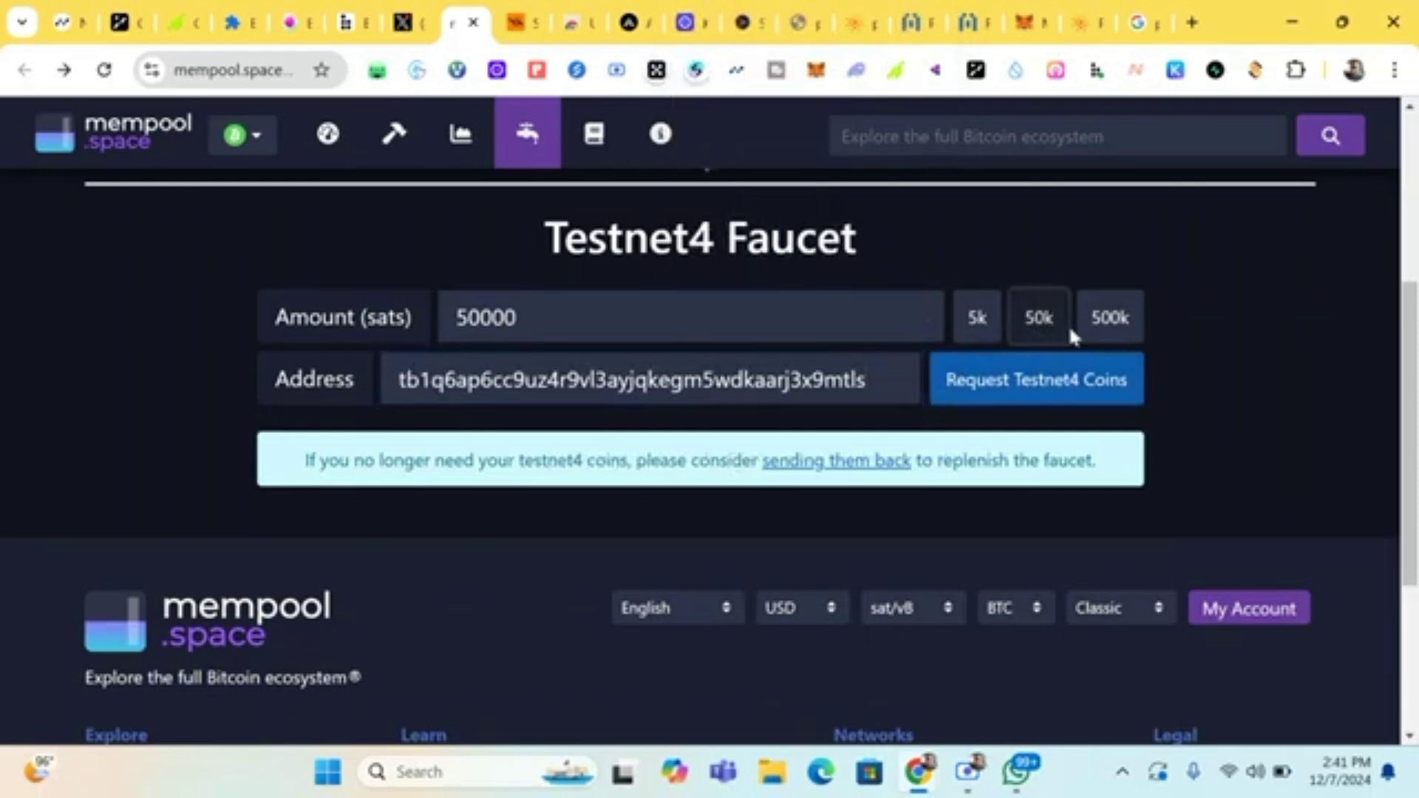
click(1090, 326)
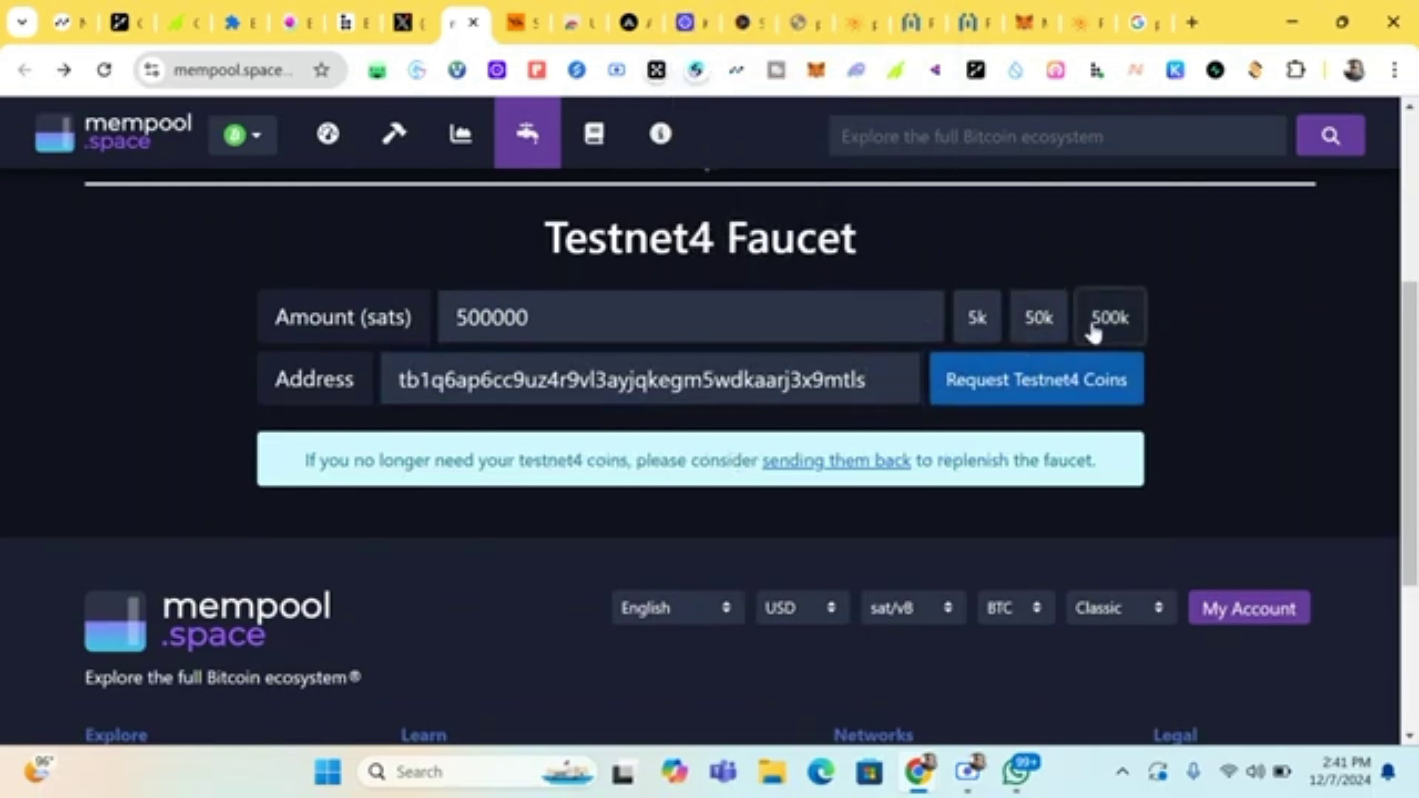
click(1048, 390)
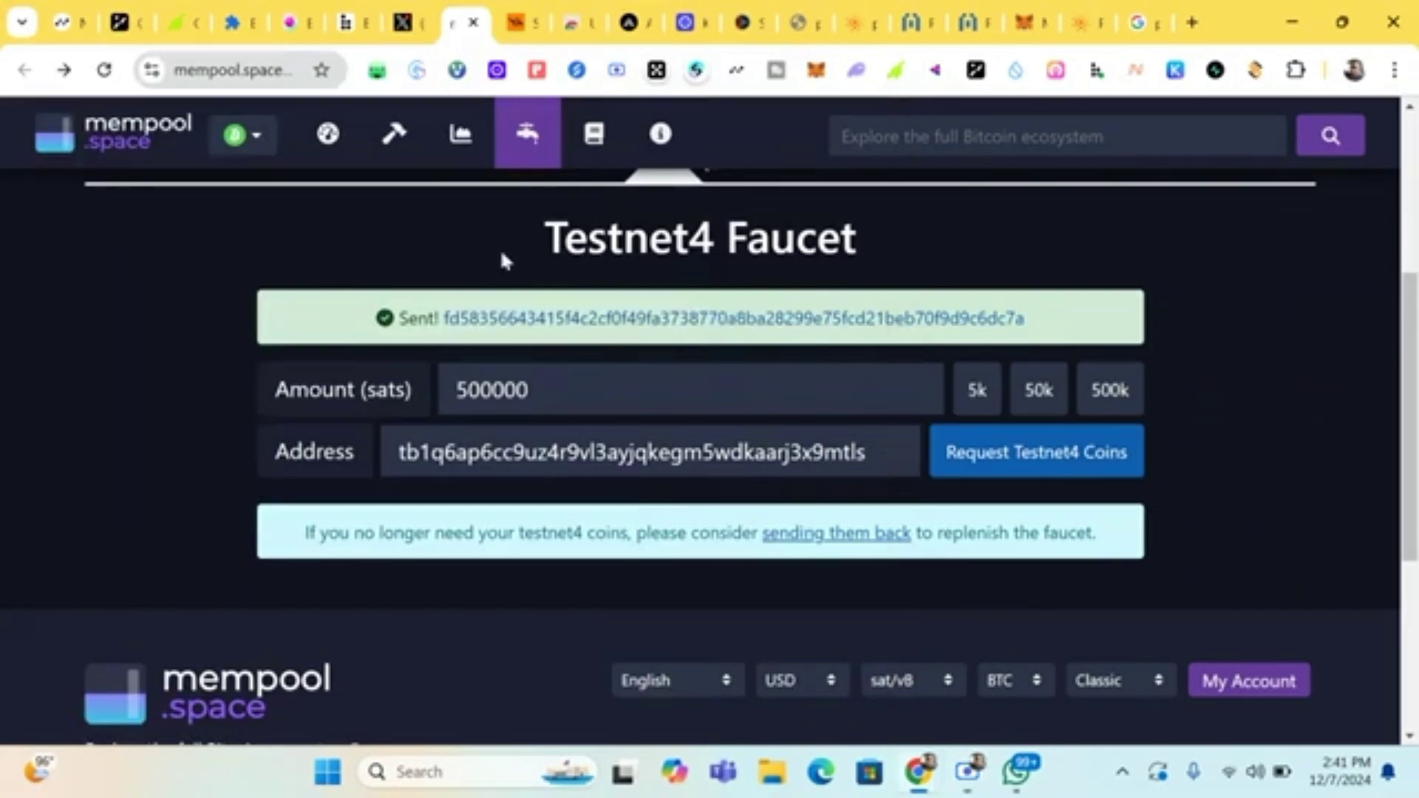
scroll(498, 248, up, 1)
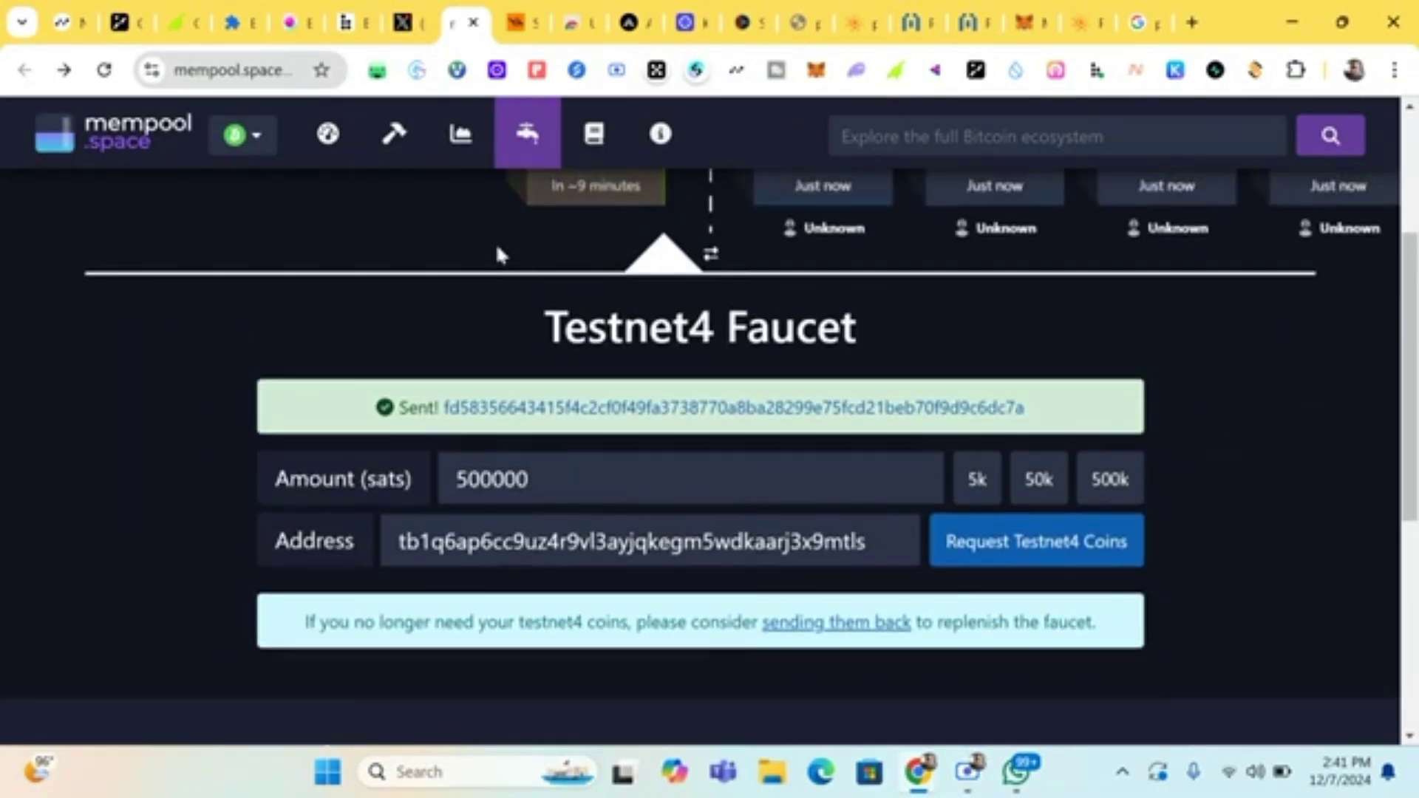
- Return to the Arch dashboard, decline the Bitcoin Mainnet switch, and check the 0.00500000 tBTC balance in UniSat
click(627, 24)
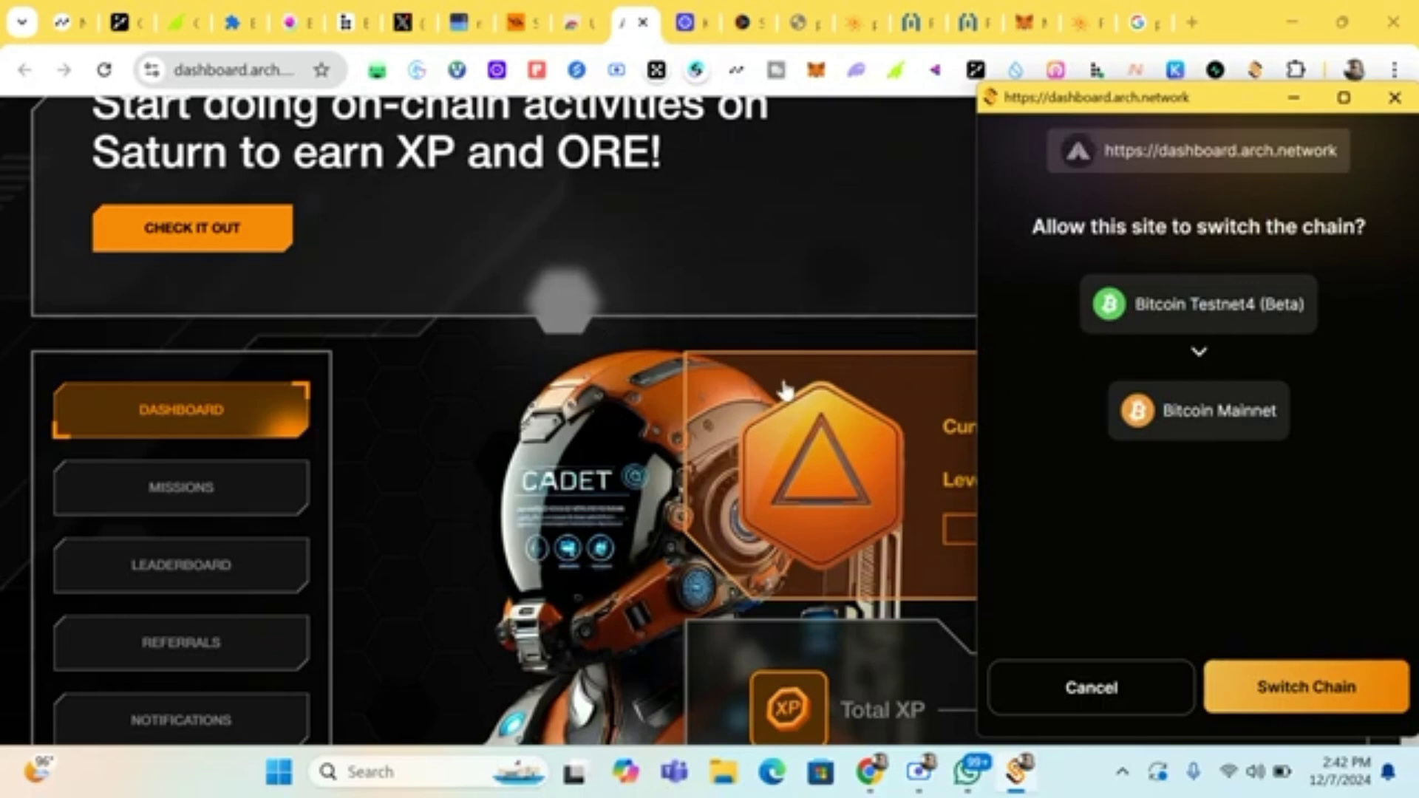
click(1163, 691)
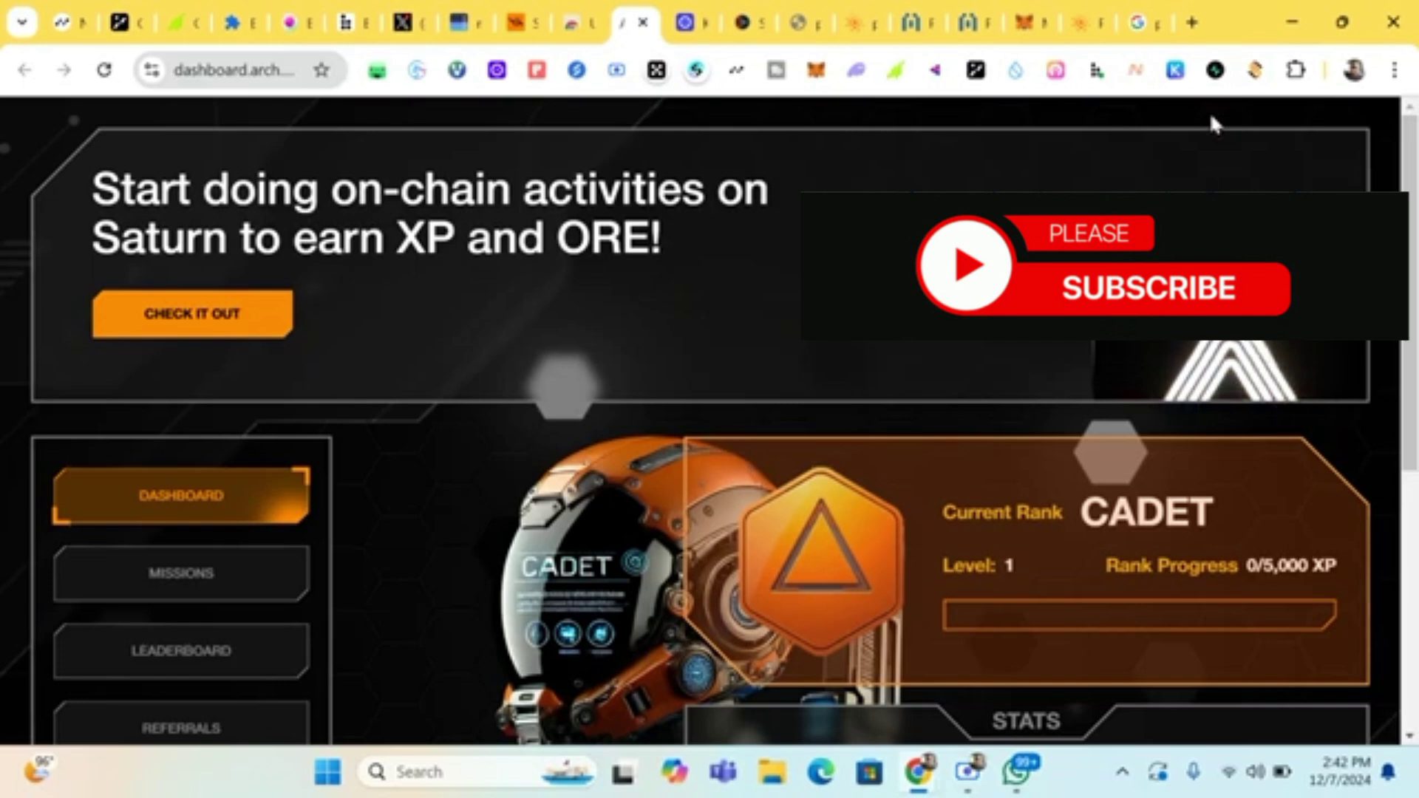
click(1255, 70)
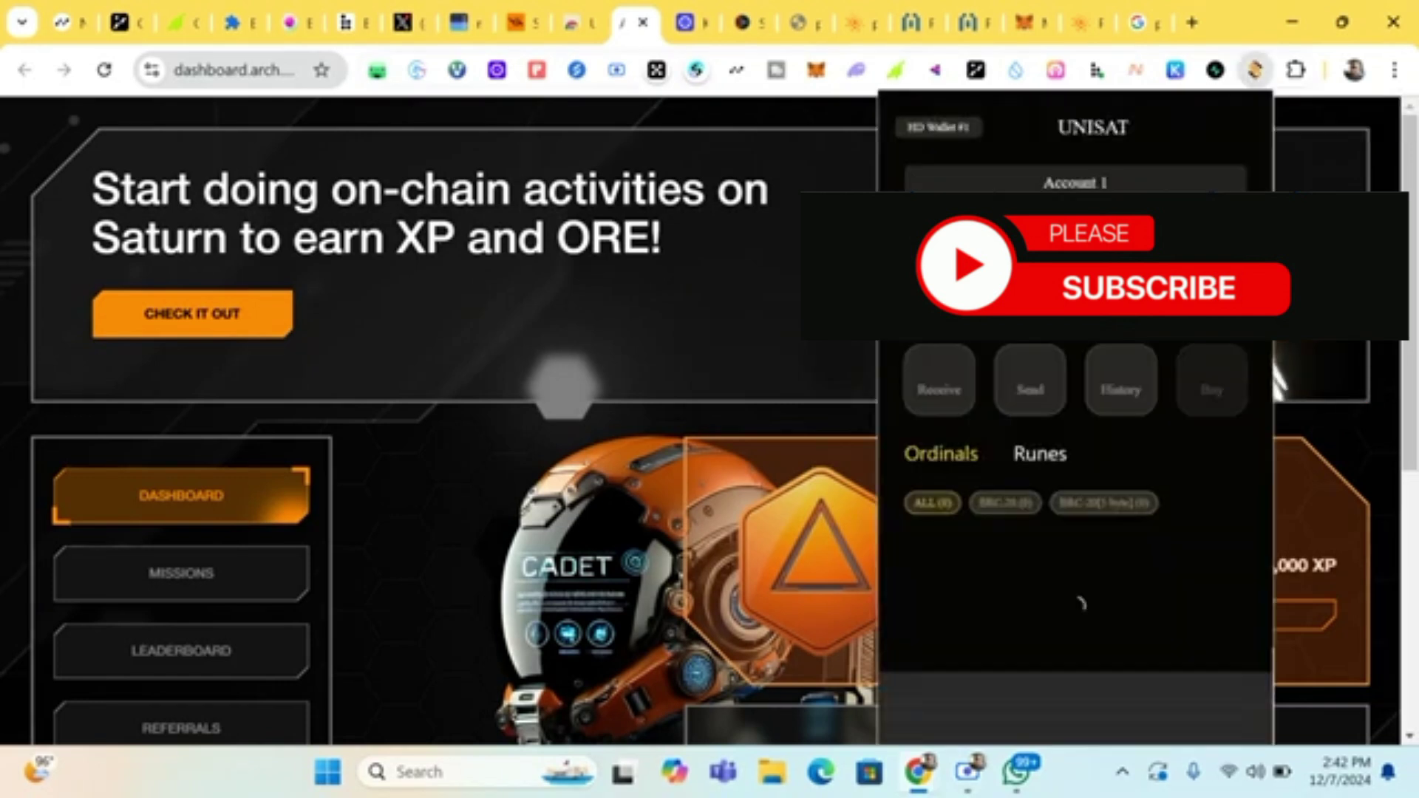
mouse_move(1055, 374)
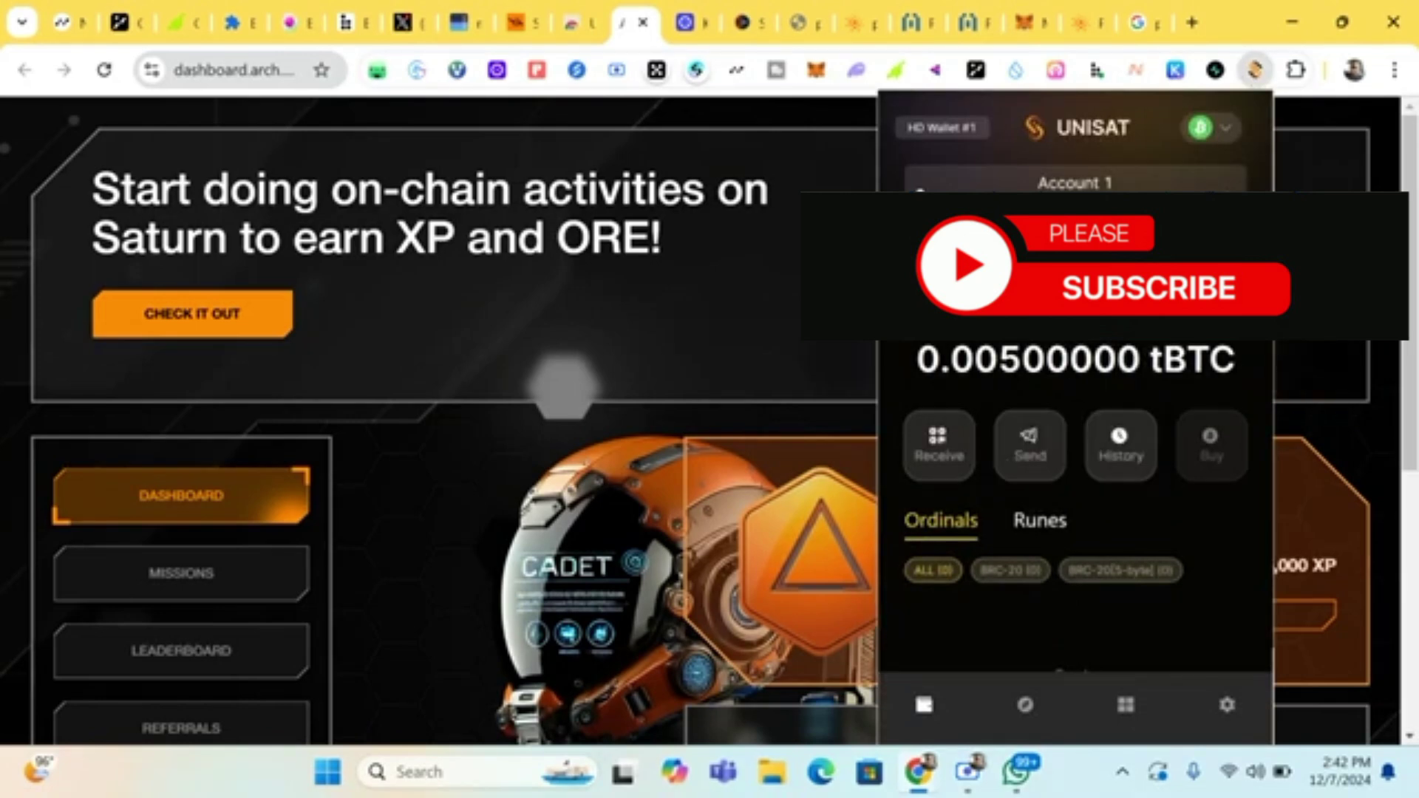
click(671, 287)
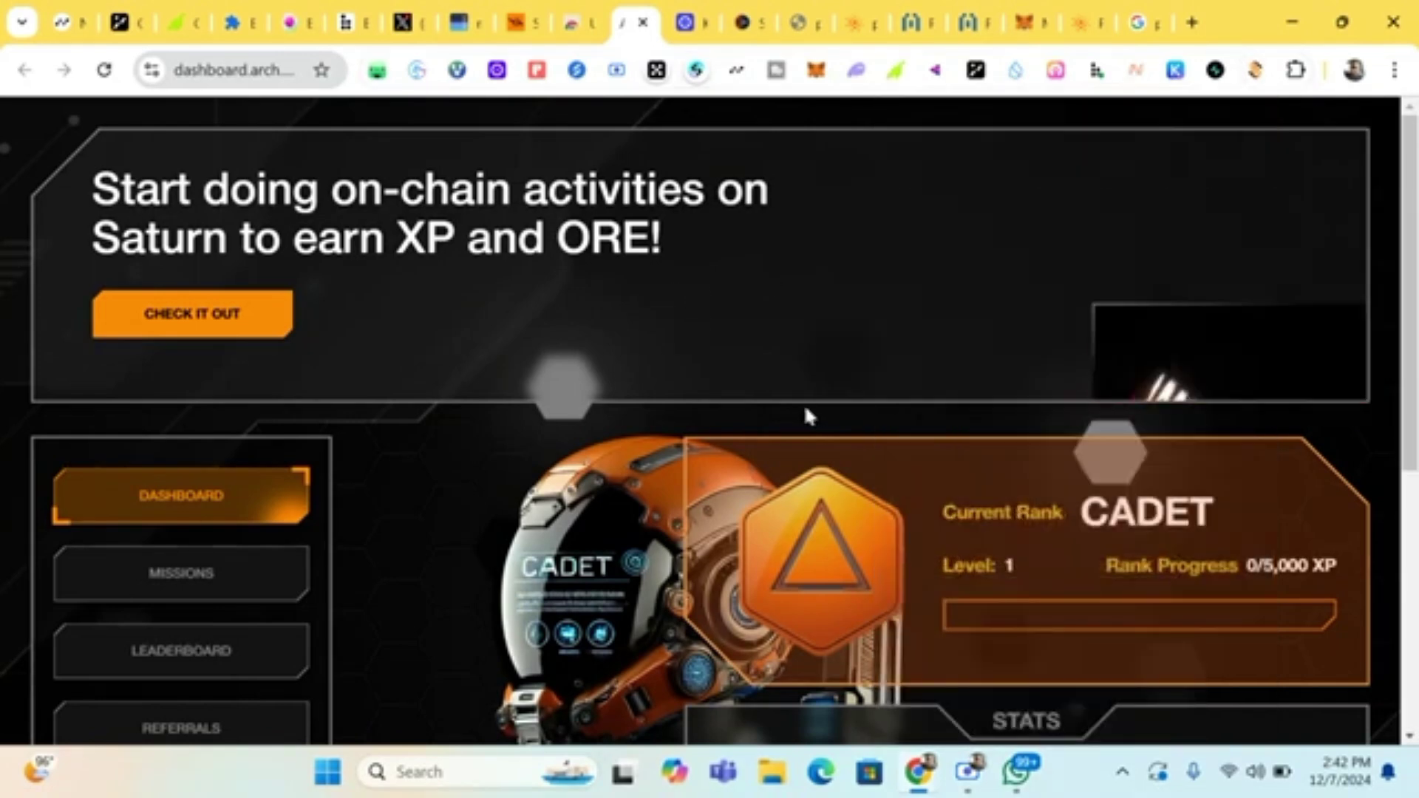
- Open the Missions page from the sidebar and scroll through it
scroll(804, 404, down, 1)
scroll(806, 417, down, 4)
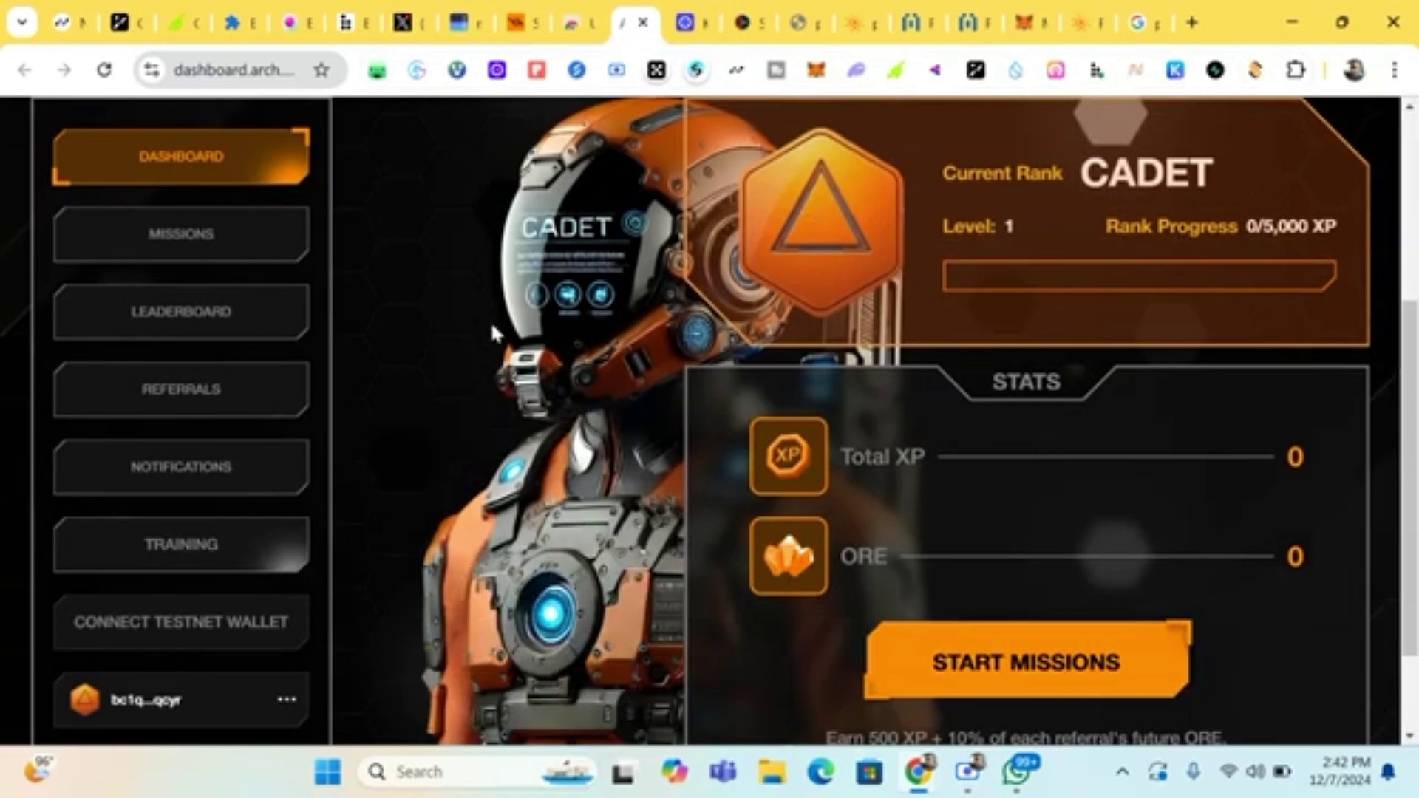
click(241, 252)
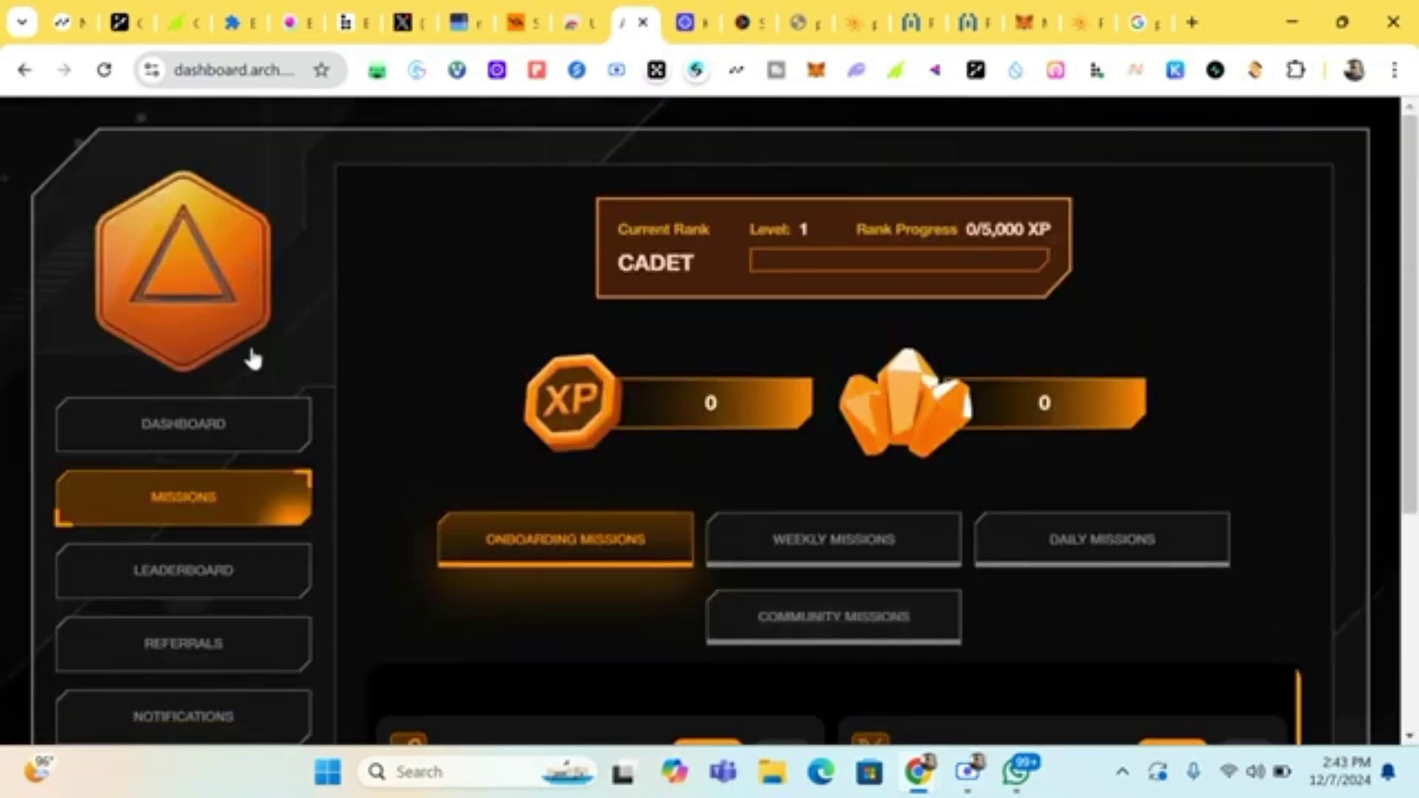
scroll(253, 360, down, 4)
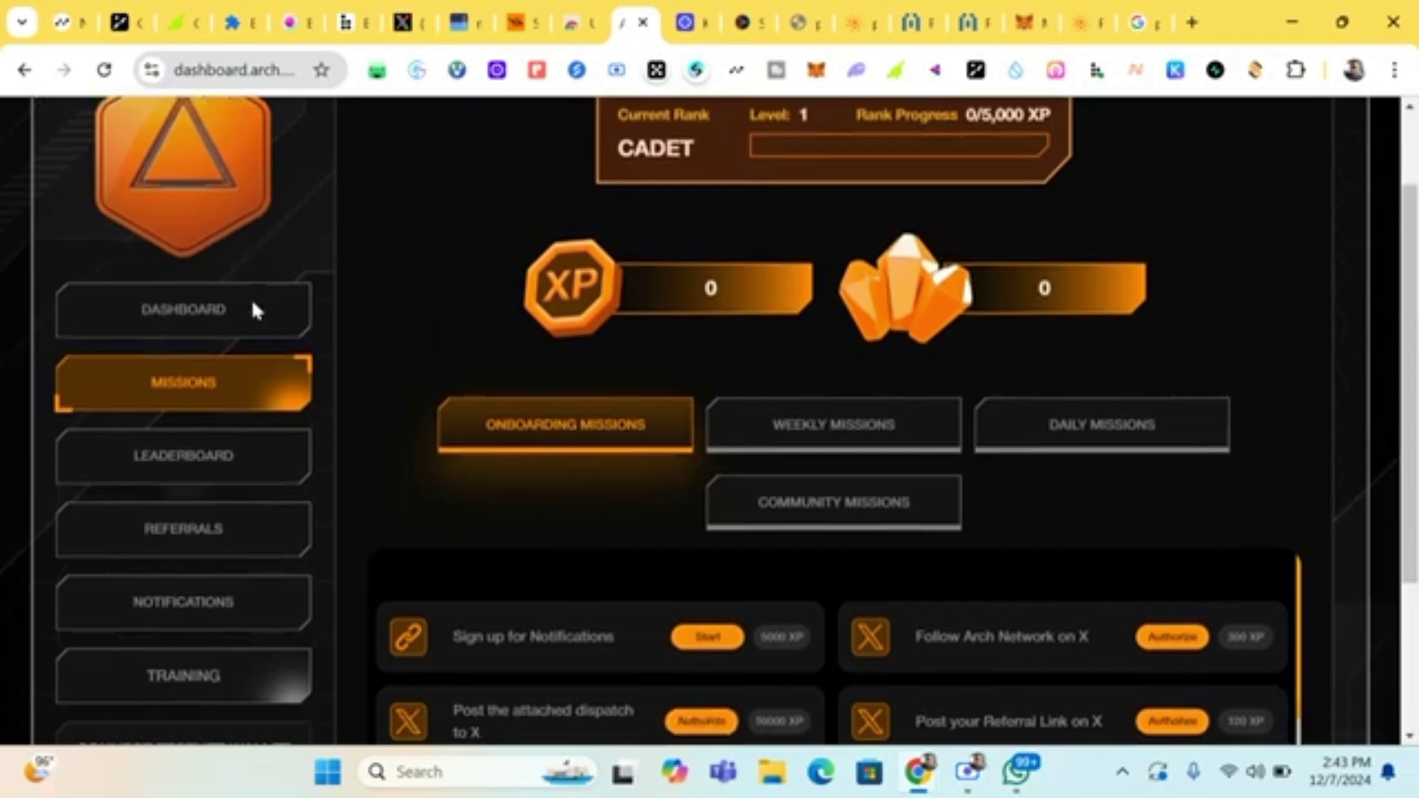
scroll(253, 311, down, 1)
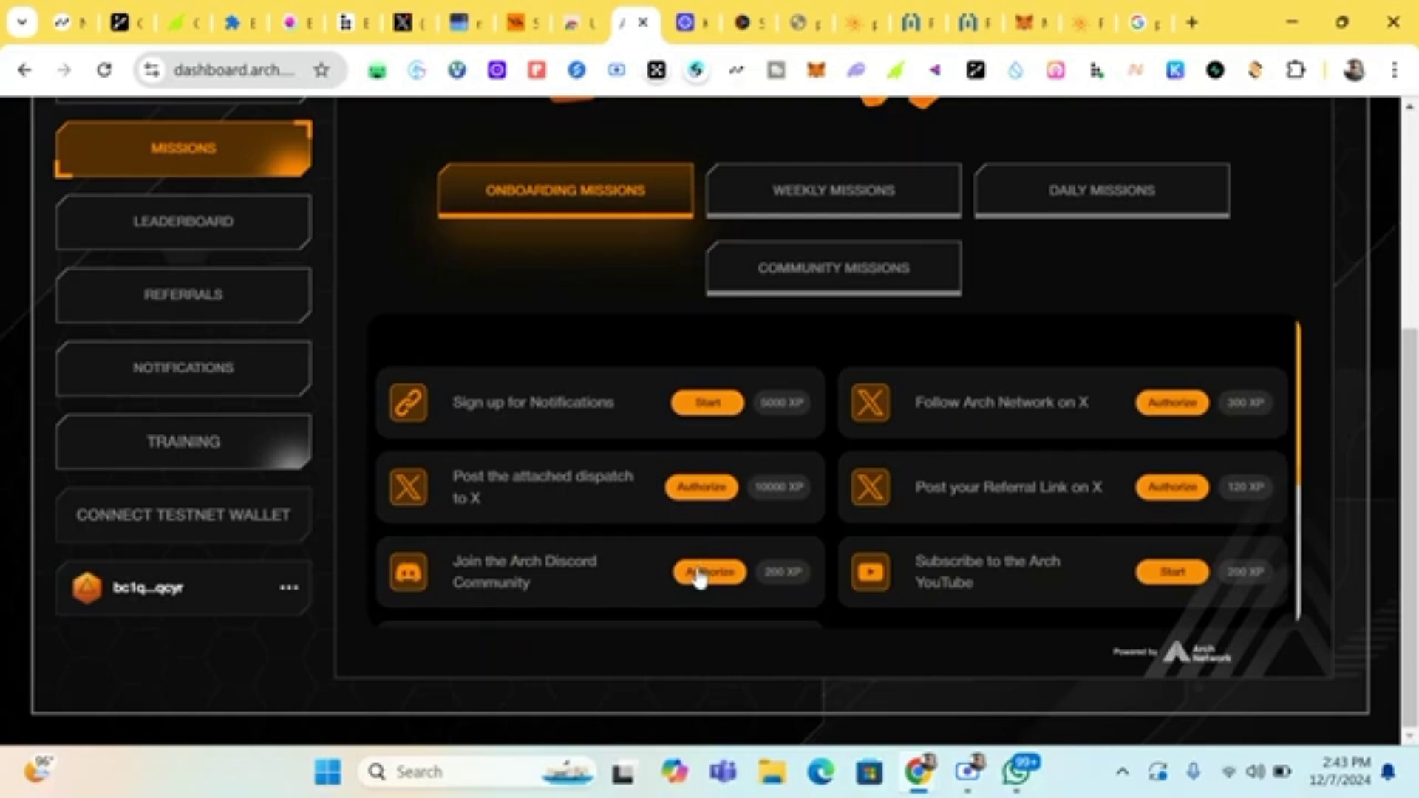
scroll(697, 573, down, 3)
- Browse the Weekly, Daily and Community mission tabs, ending on Onboarding Missions
click(798, 206)
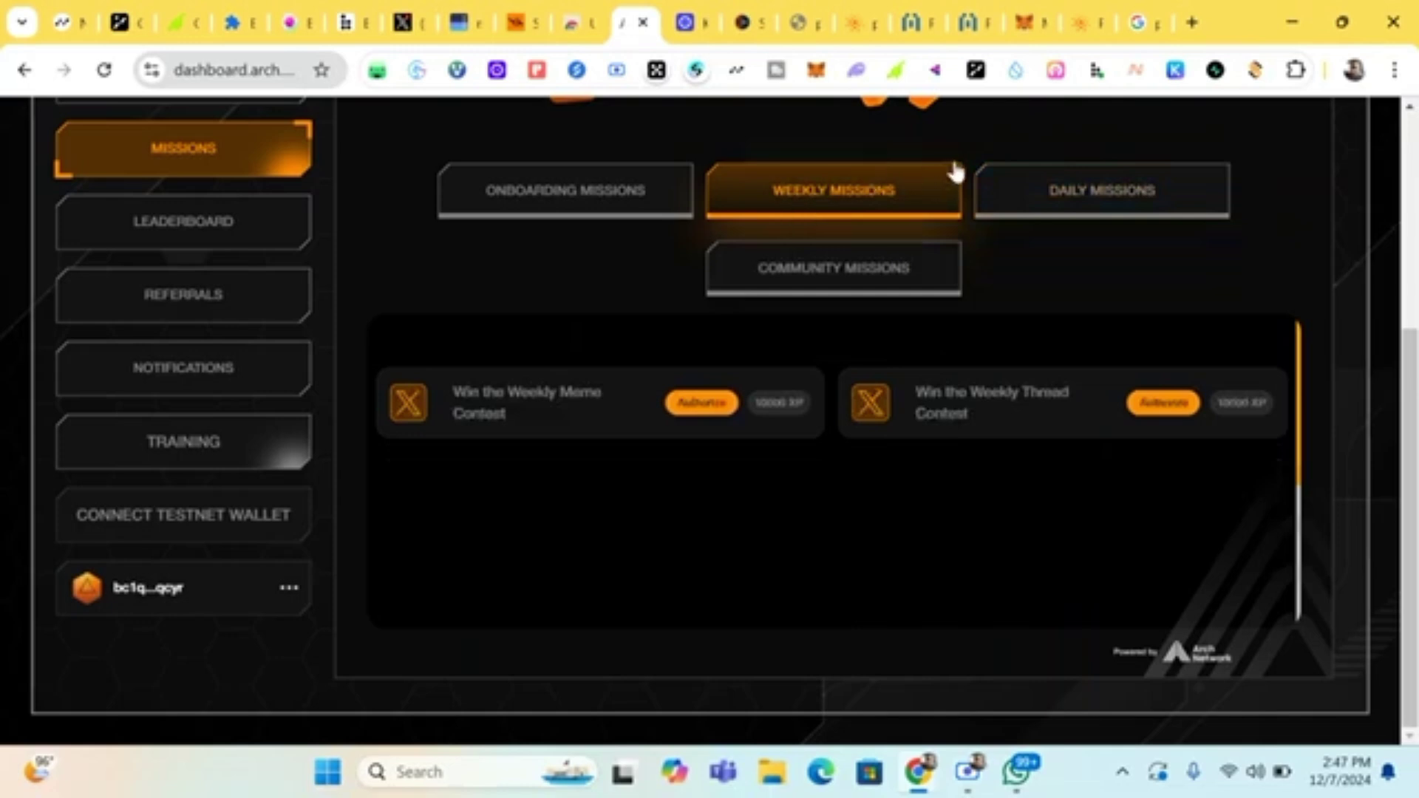
click(1051, 215)
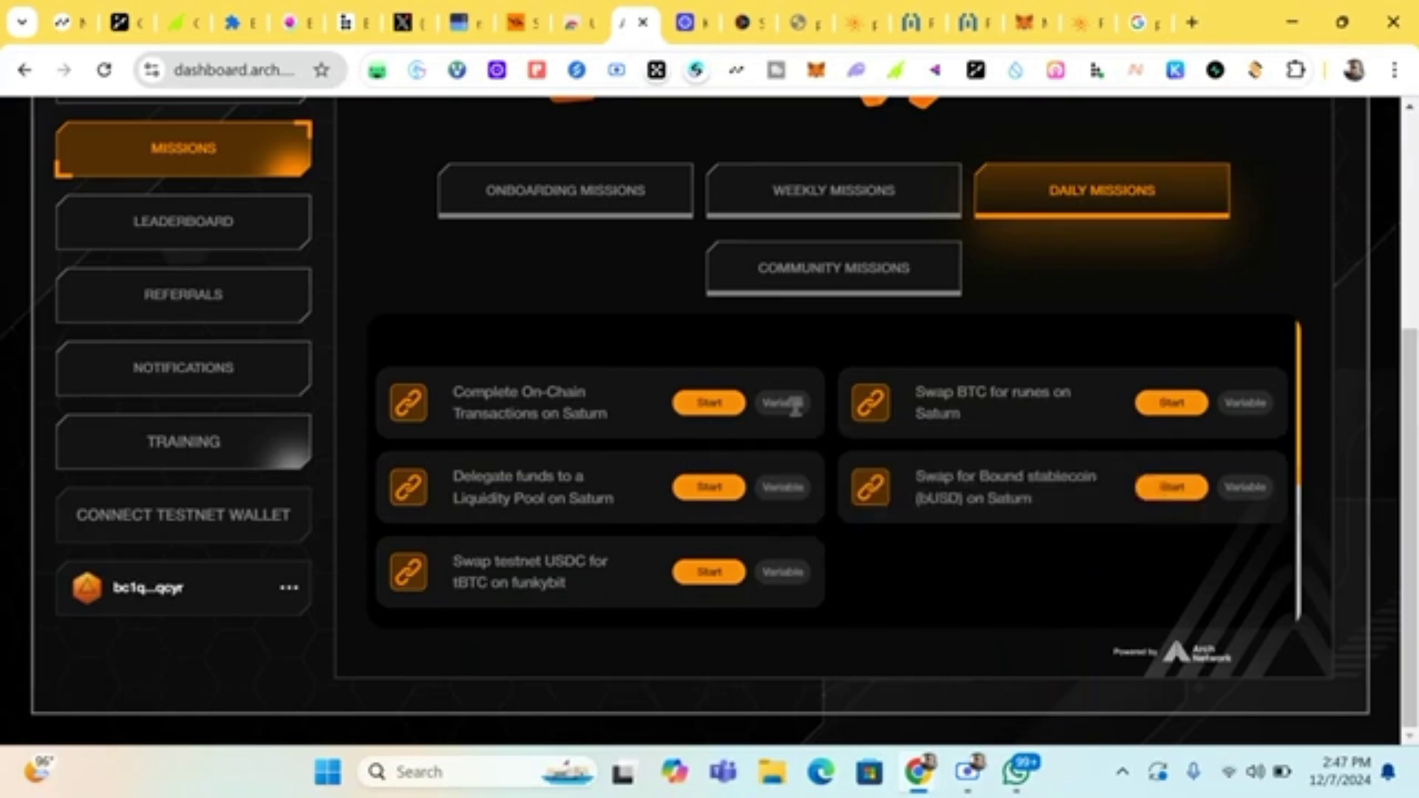
click(836, 272)
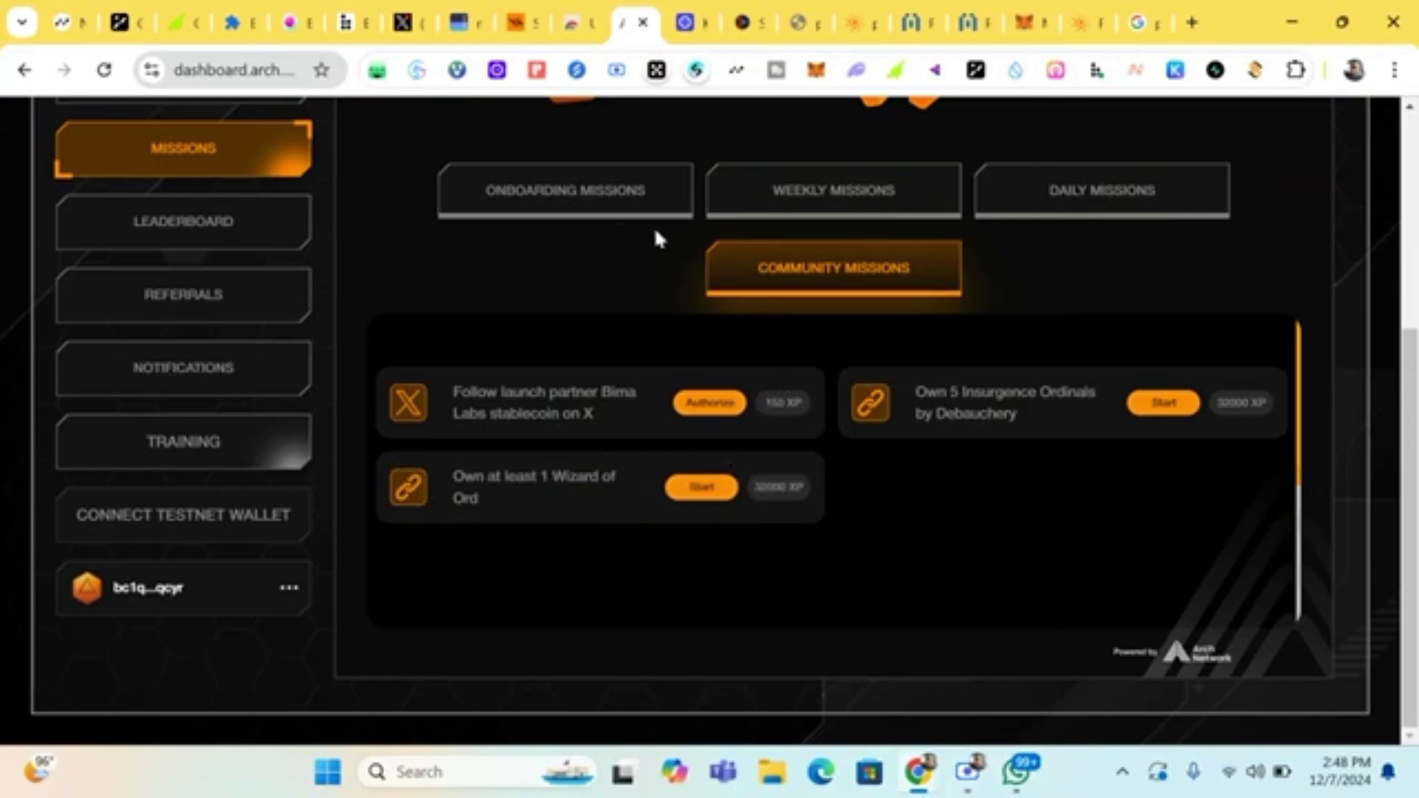
click(997, 193)
click(896, 195)
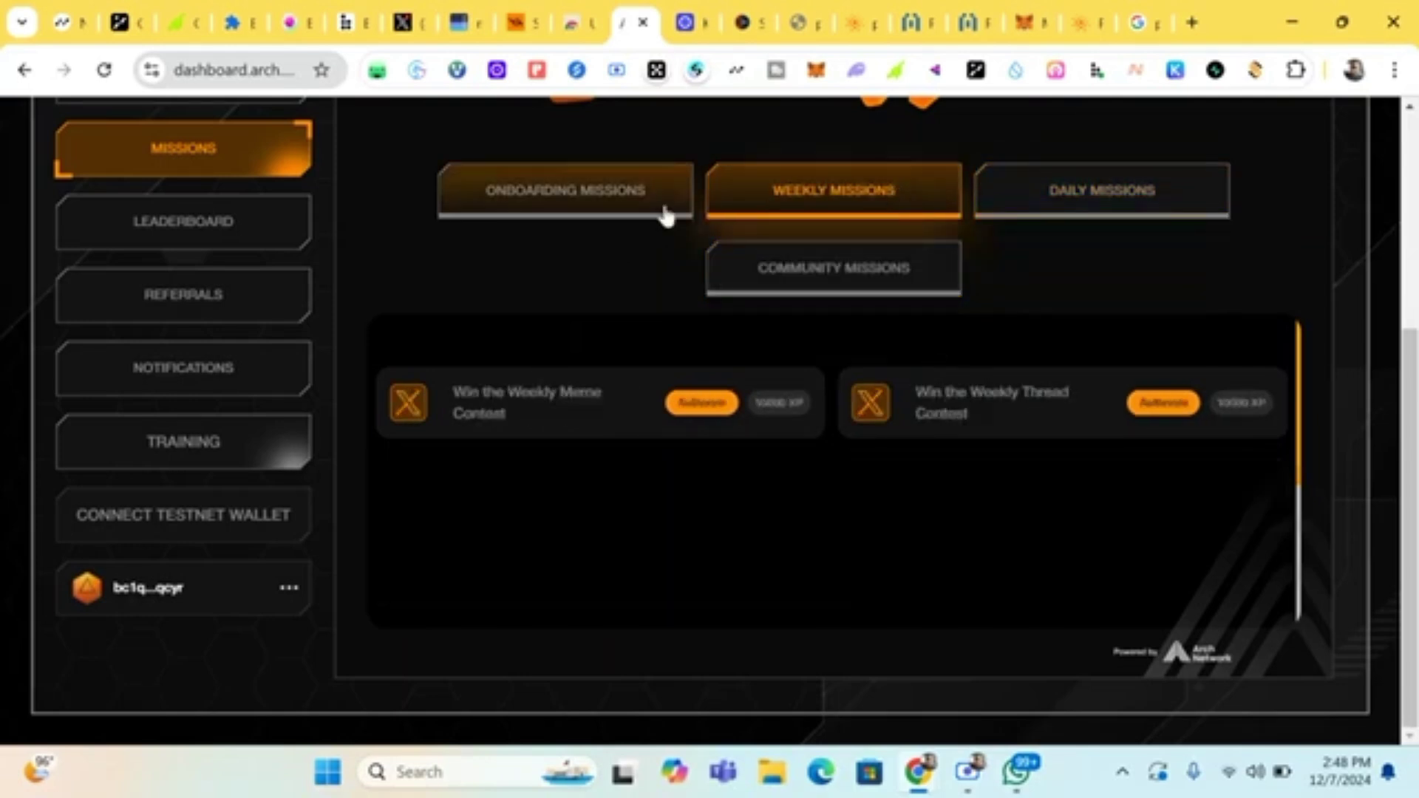
click(619, 217)
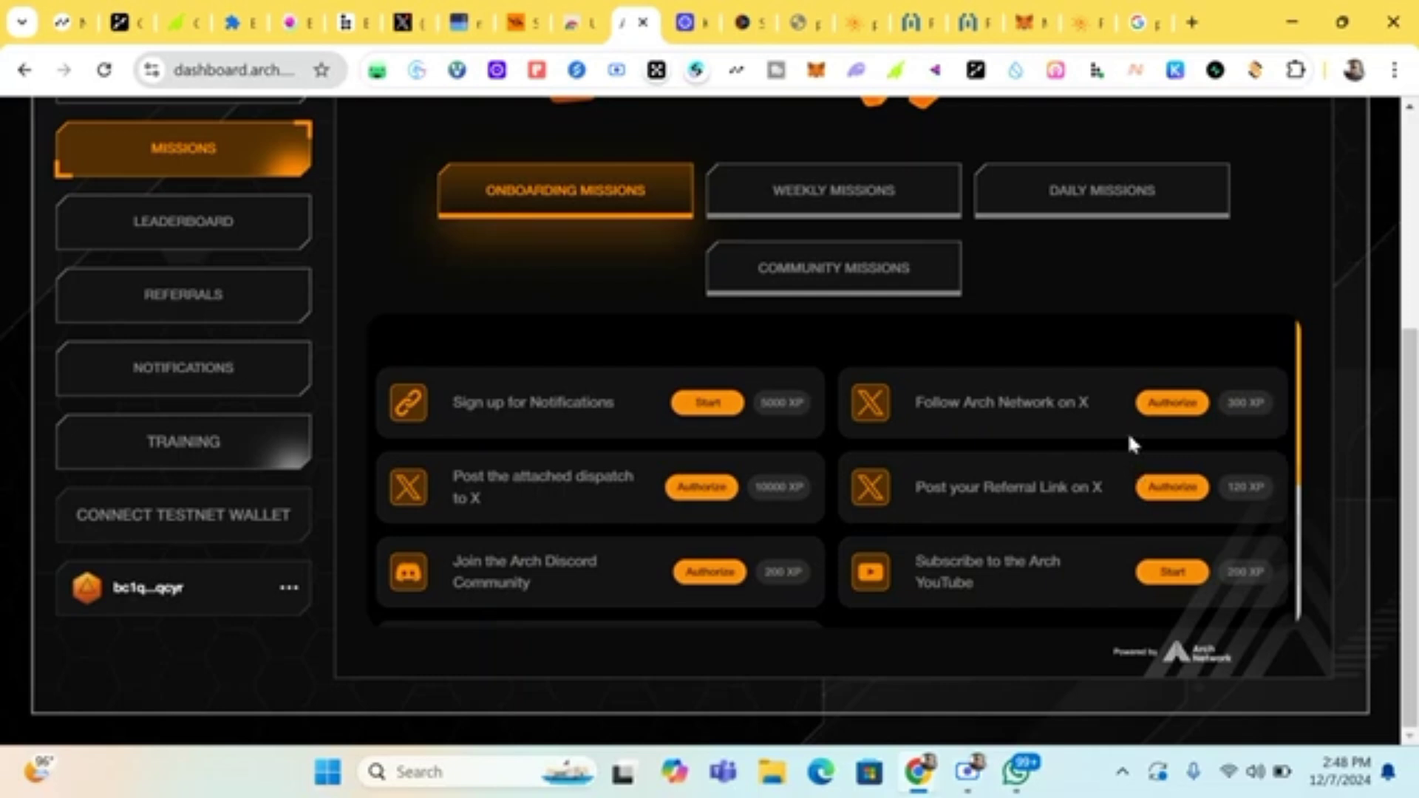
- Authorize the dashboard on X and follow the Arch Network profile
click(1148, 411)
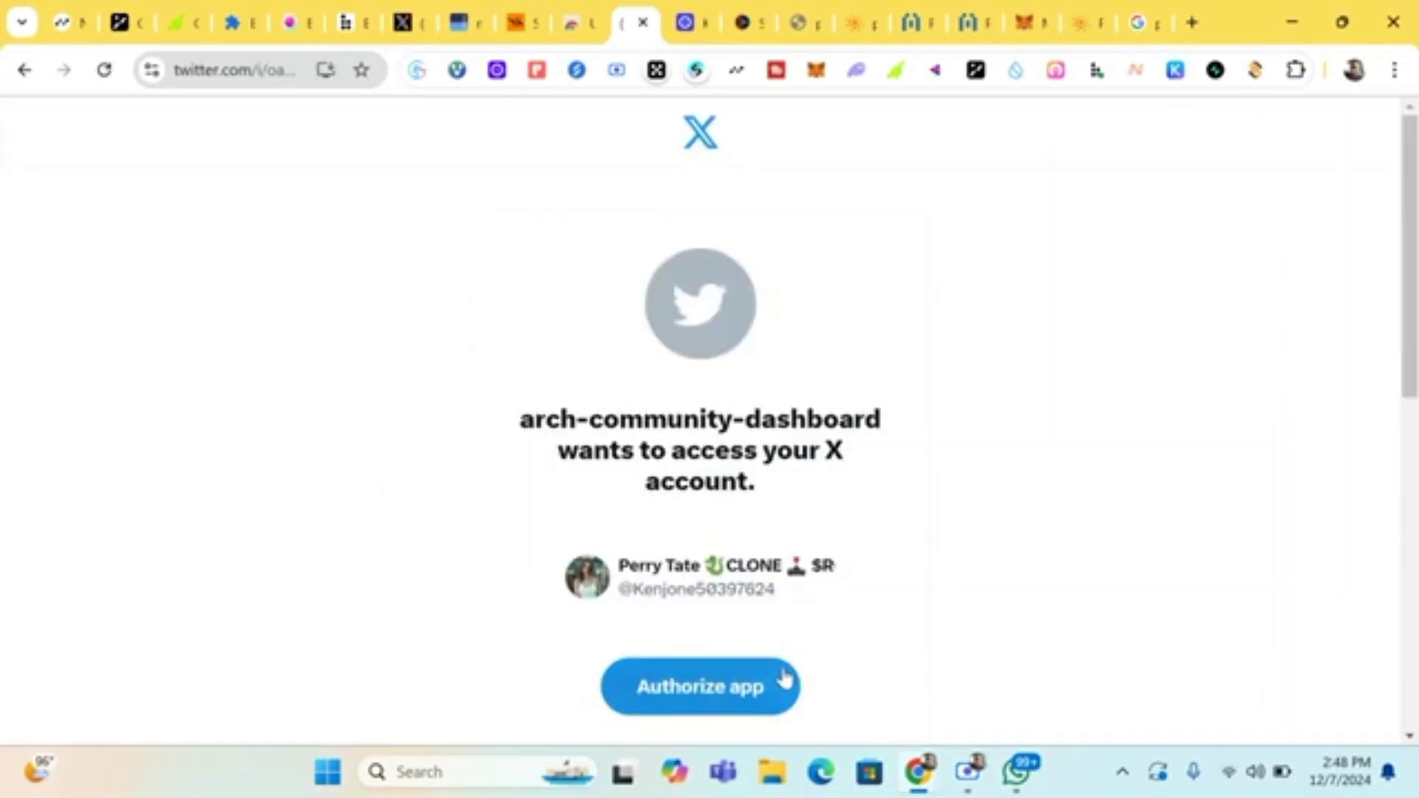
click(763, 687)
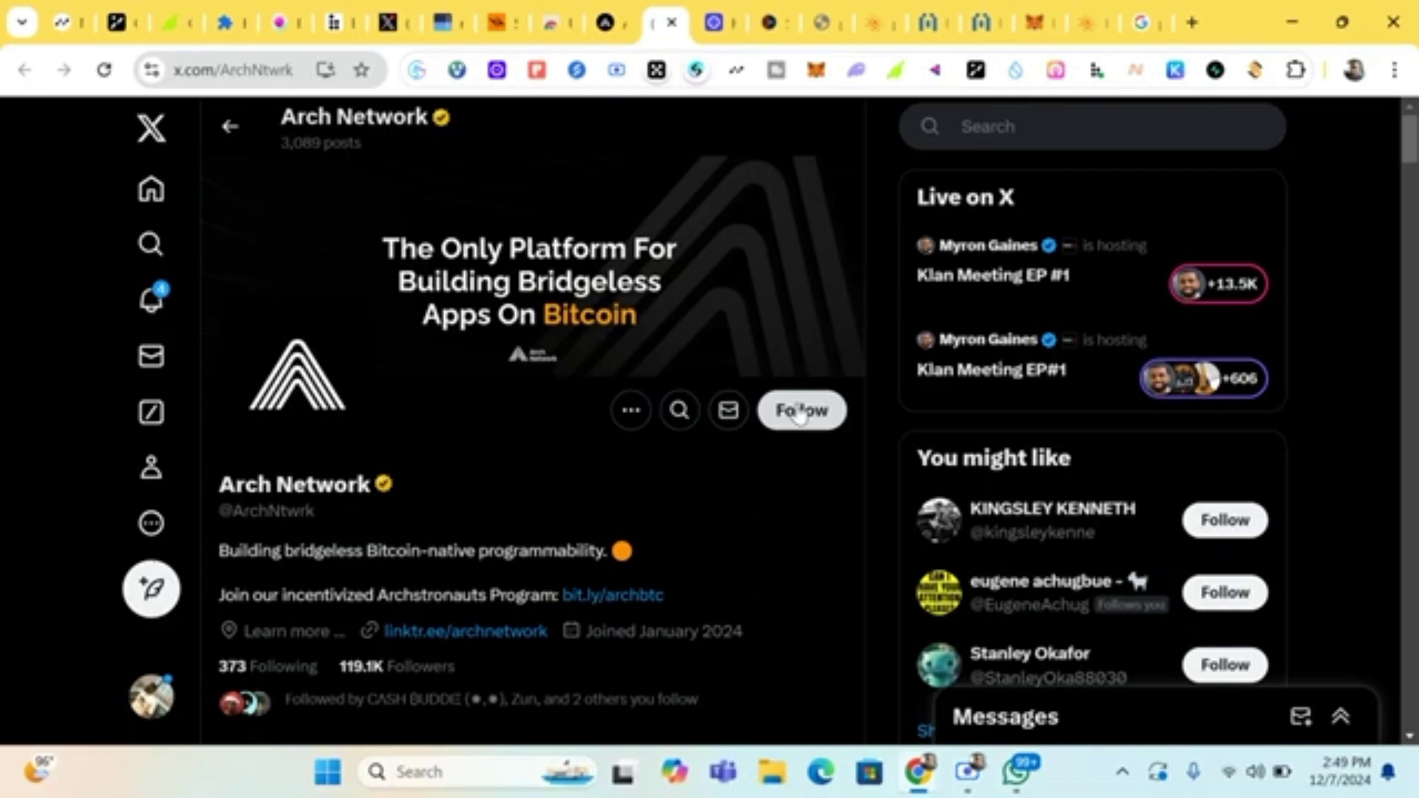
click(800, 411)
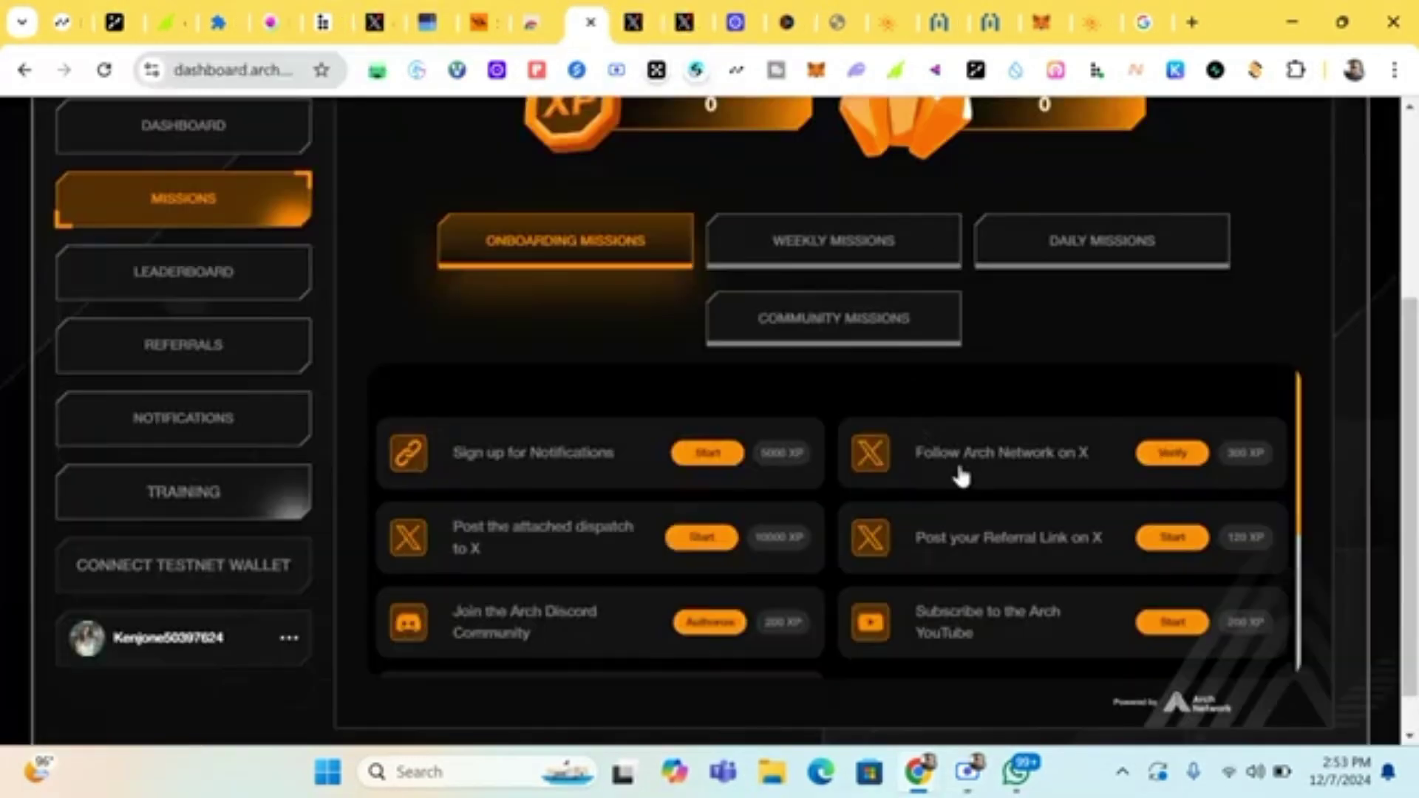
- Verify the X follow mission for 300 XP, then subscribe to the Arch Network YouTube channel
click(1148, 464)
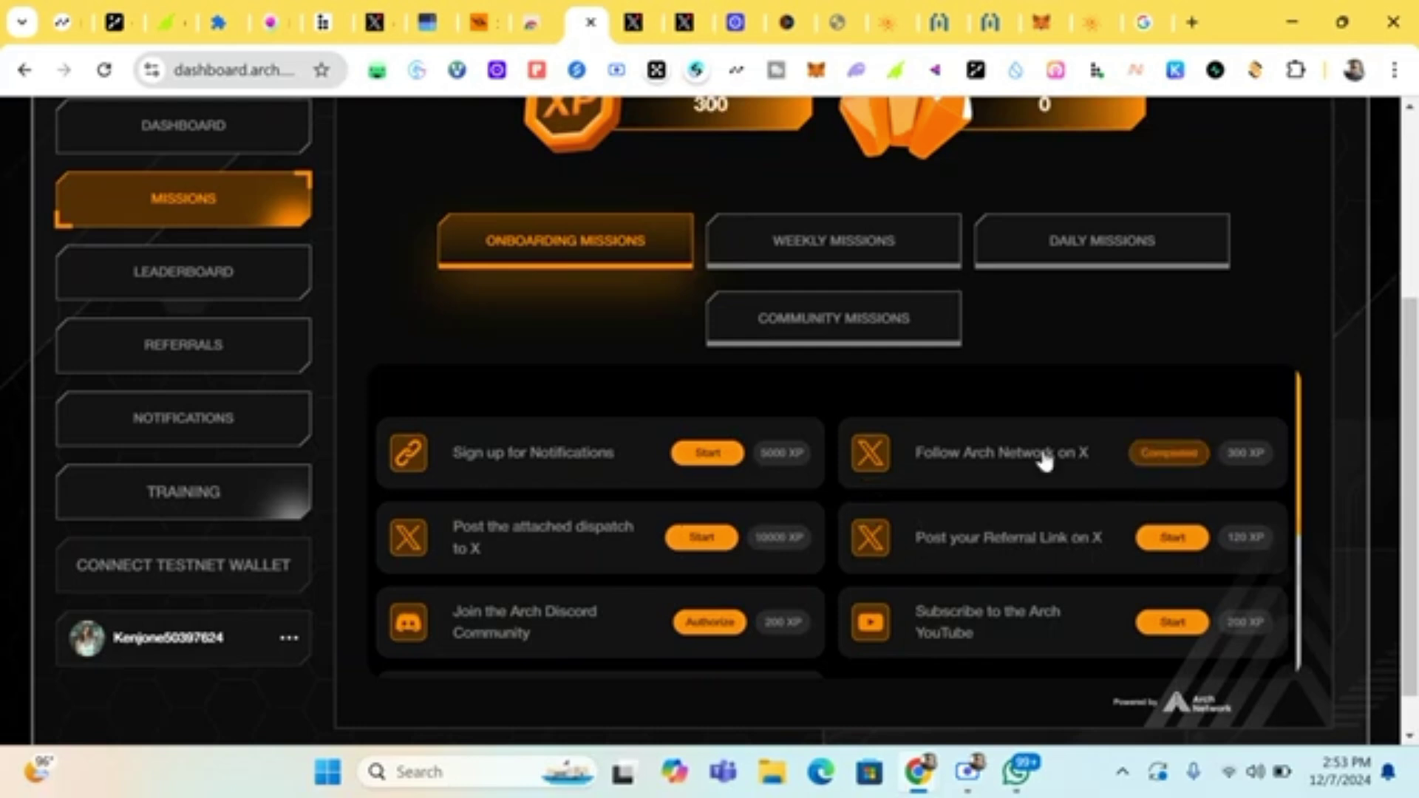
scroll(986, 277, up, 2)
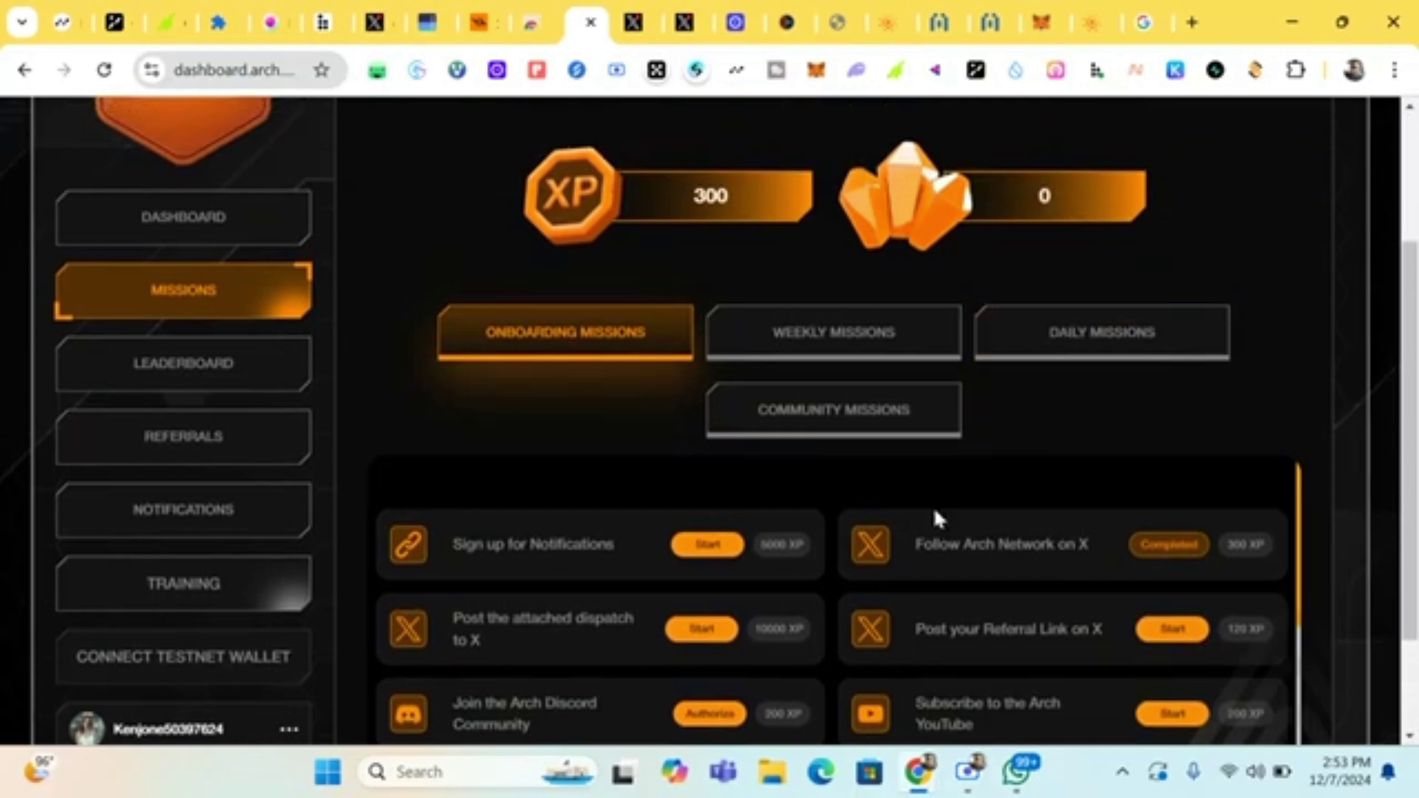
mouse_move(951, 641)
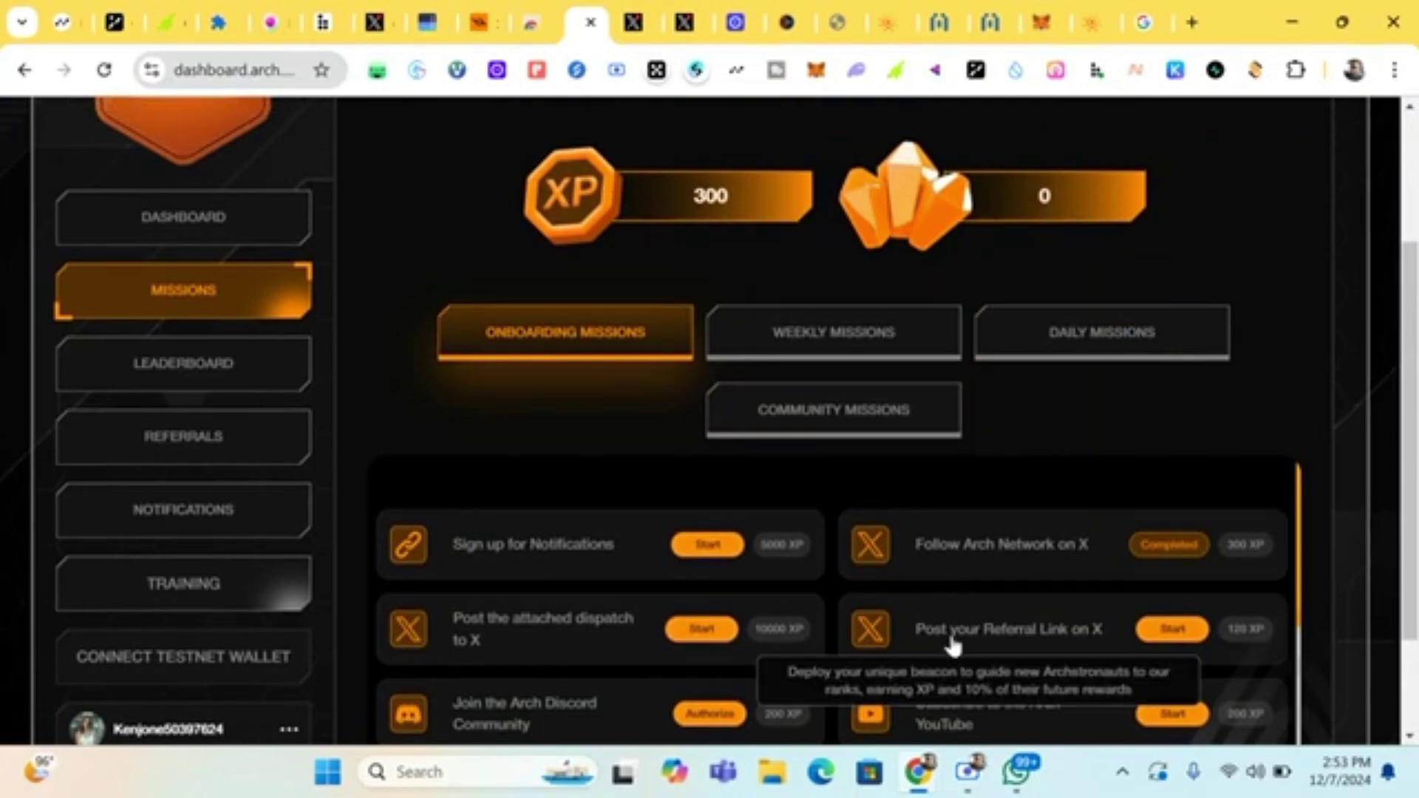
scroll(954, 645, down, 2)
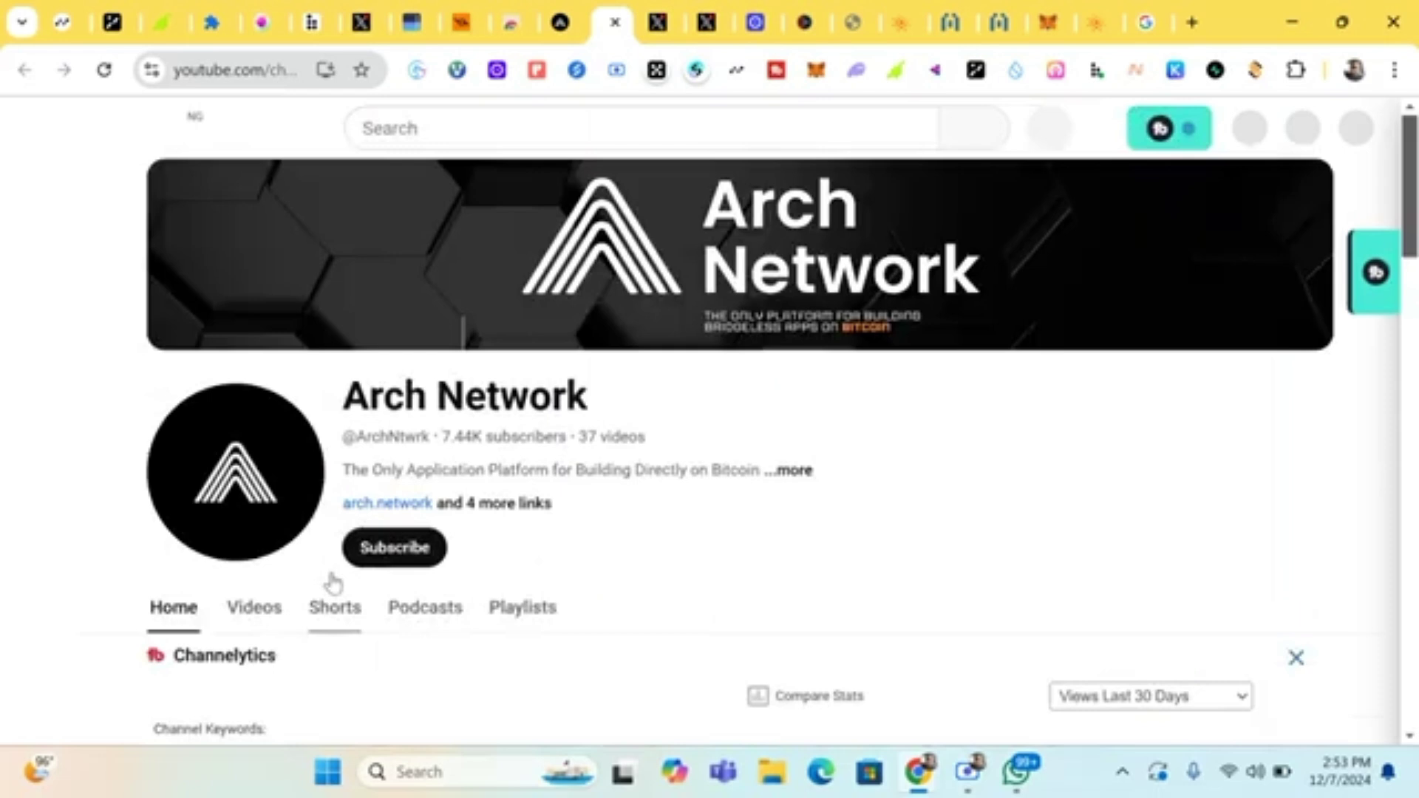
click(367, 561)
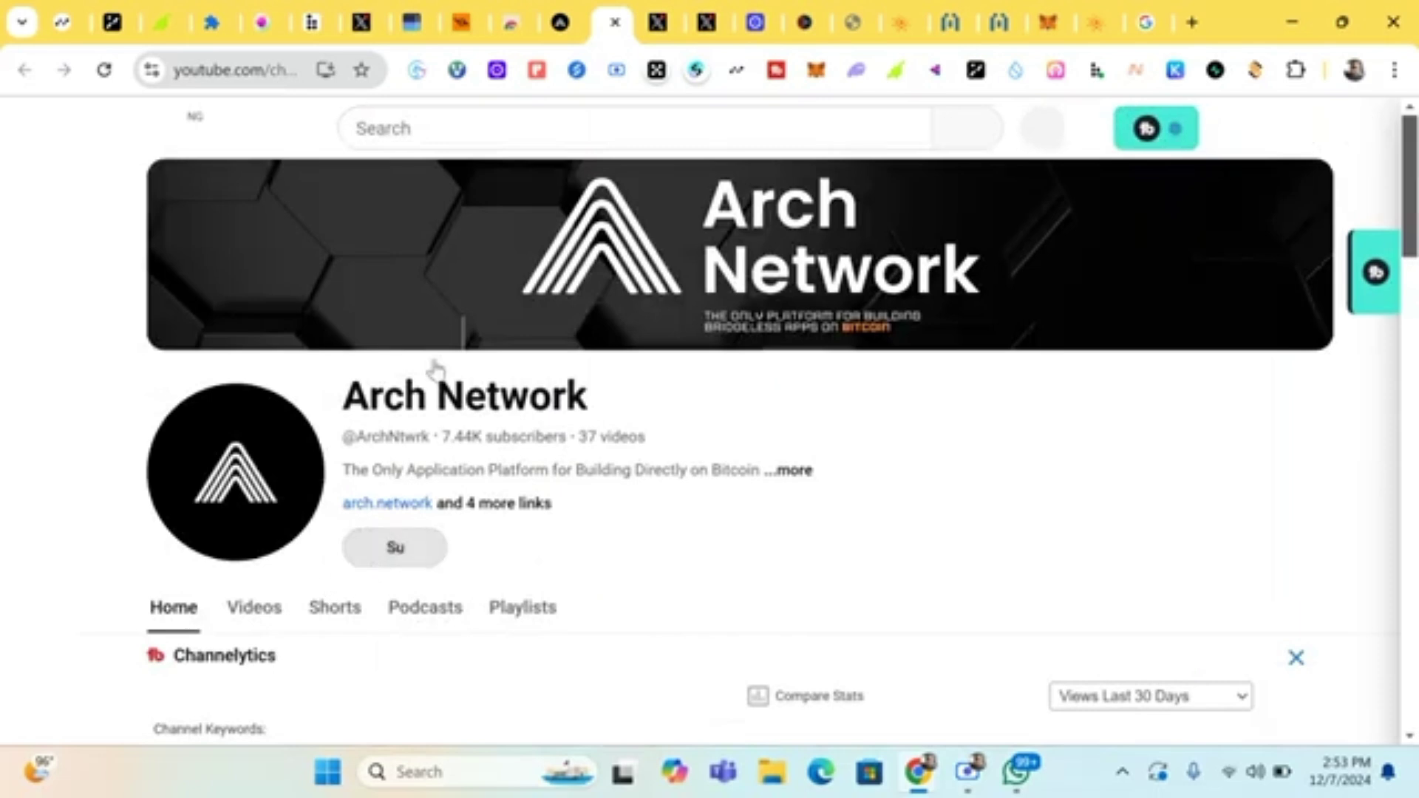
click(564, 24)
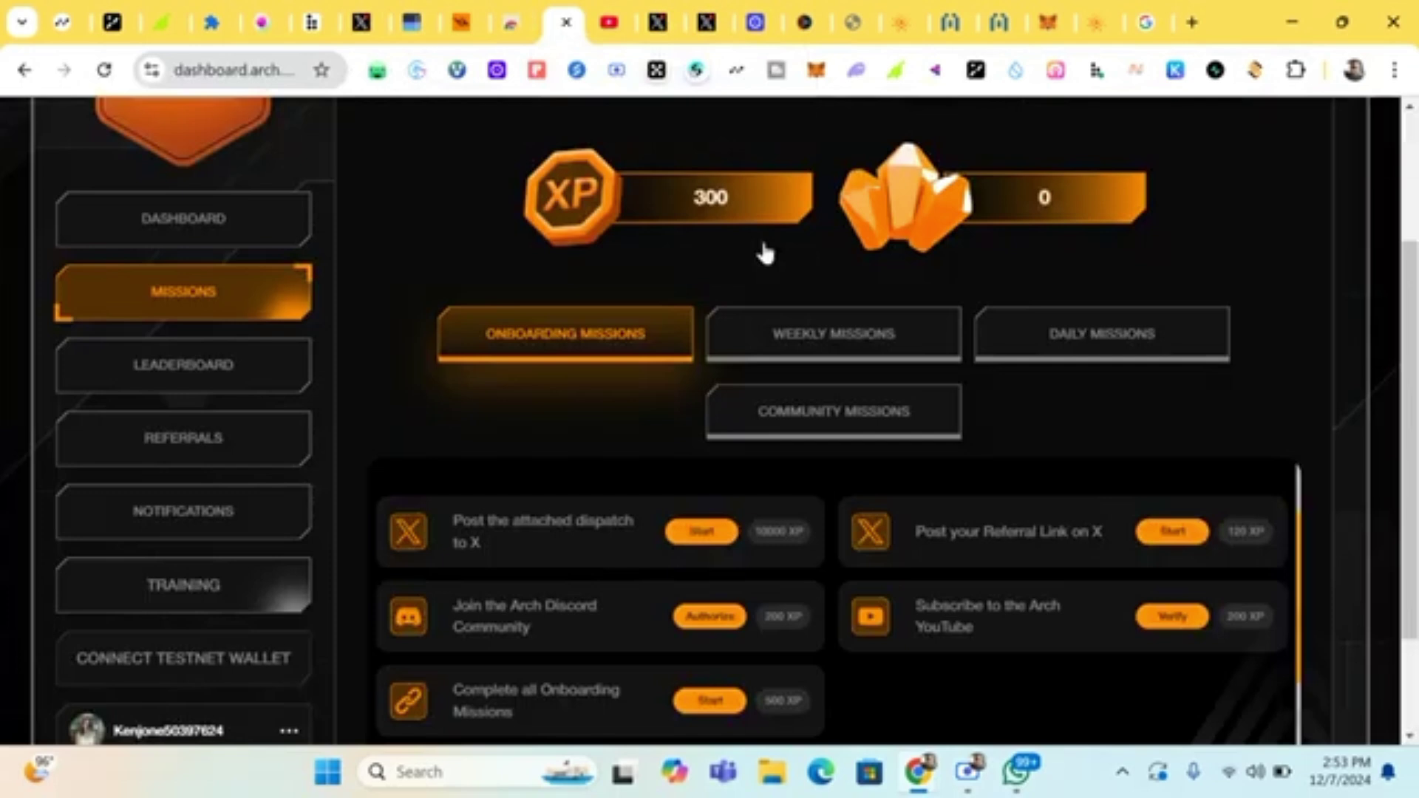
- Verify the Subscribe to the Arch YouTube mission until it reads Completed, reaching 500 XP
click(1167, 628)
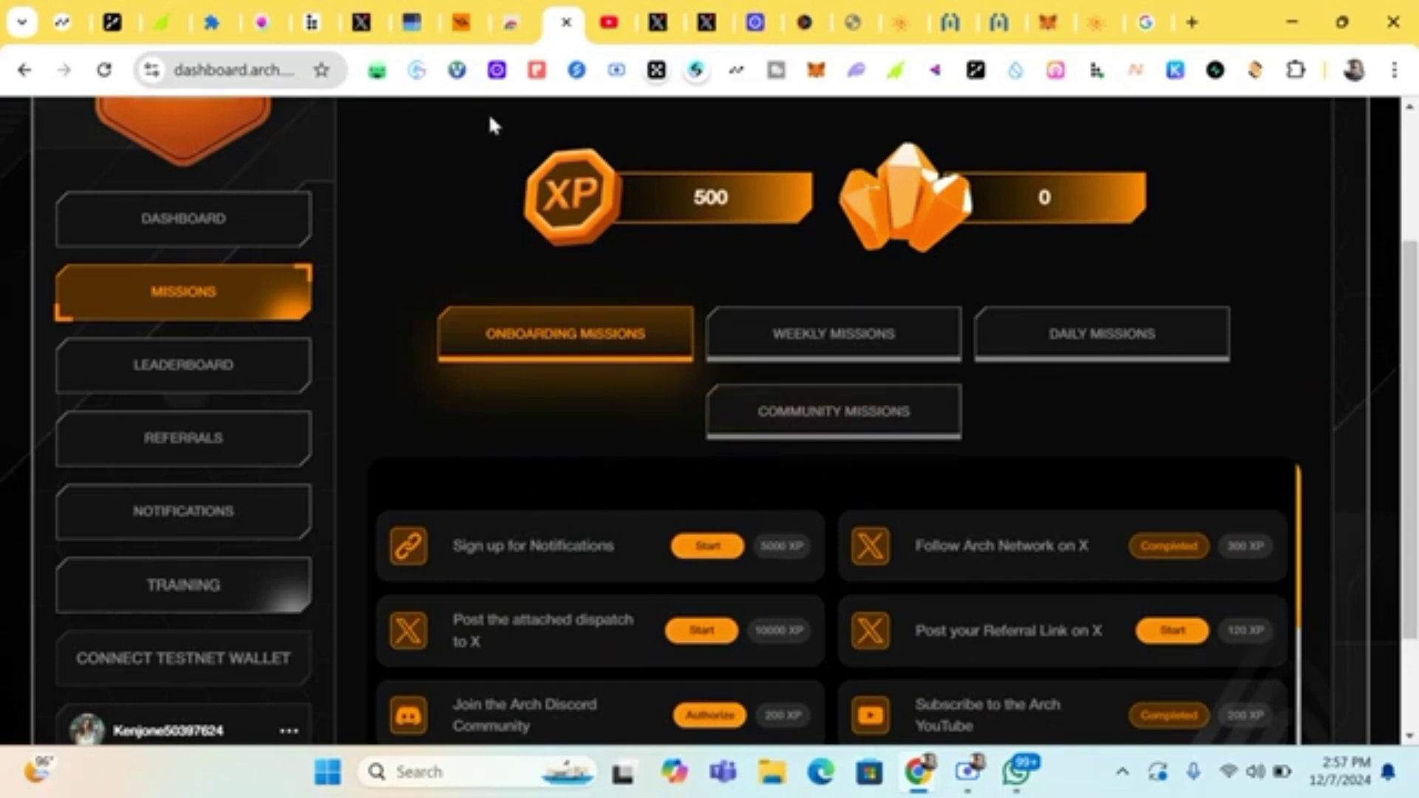
- On the Saturn swap page, connect the UniSat wallet to show the 0.005 Bitcoin balance
click(460, 23)
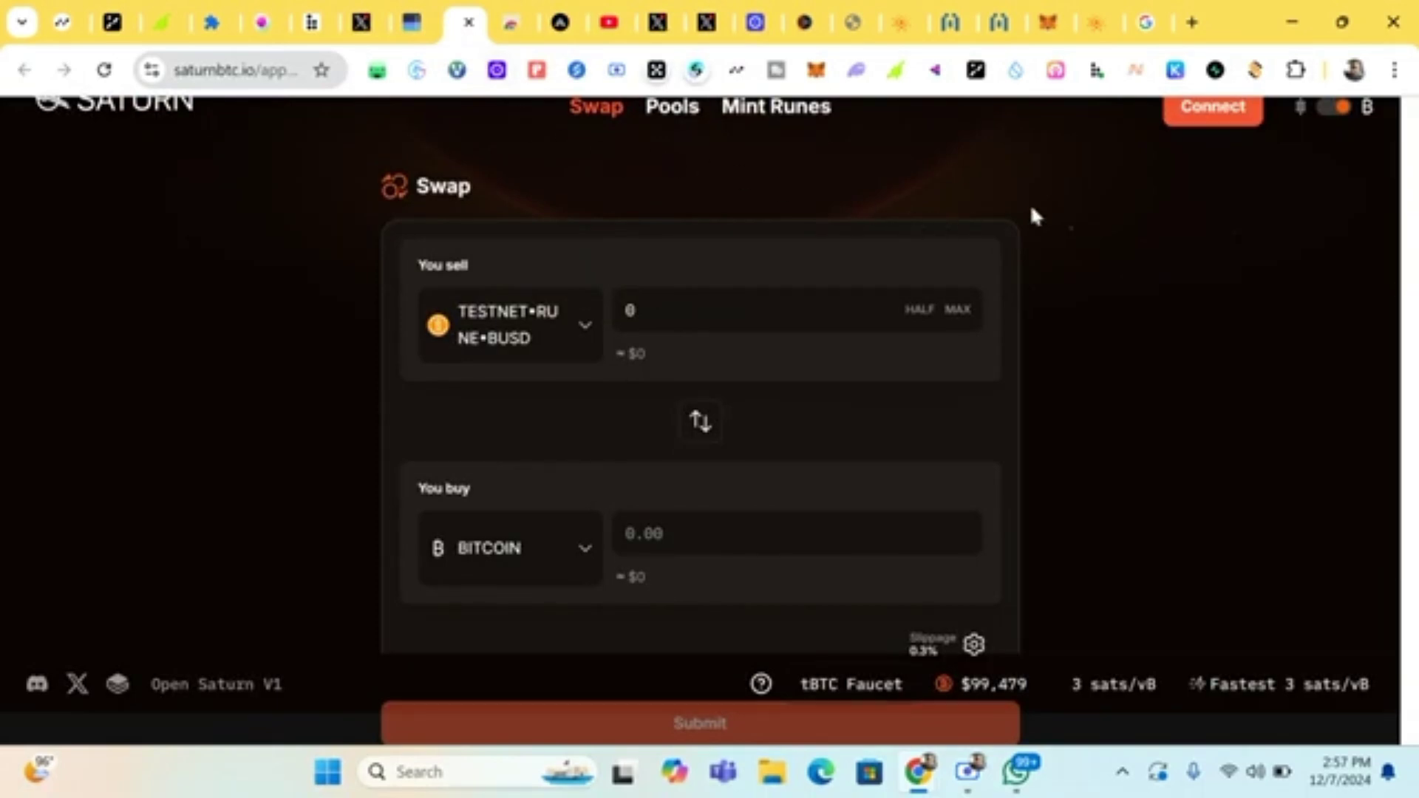
scroll(940, 222, up, 1)
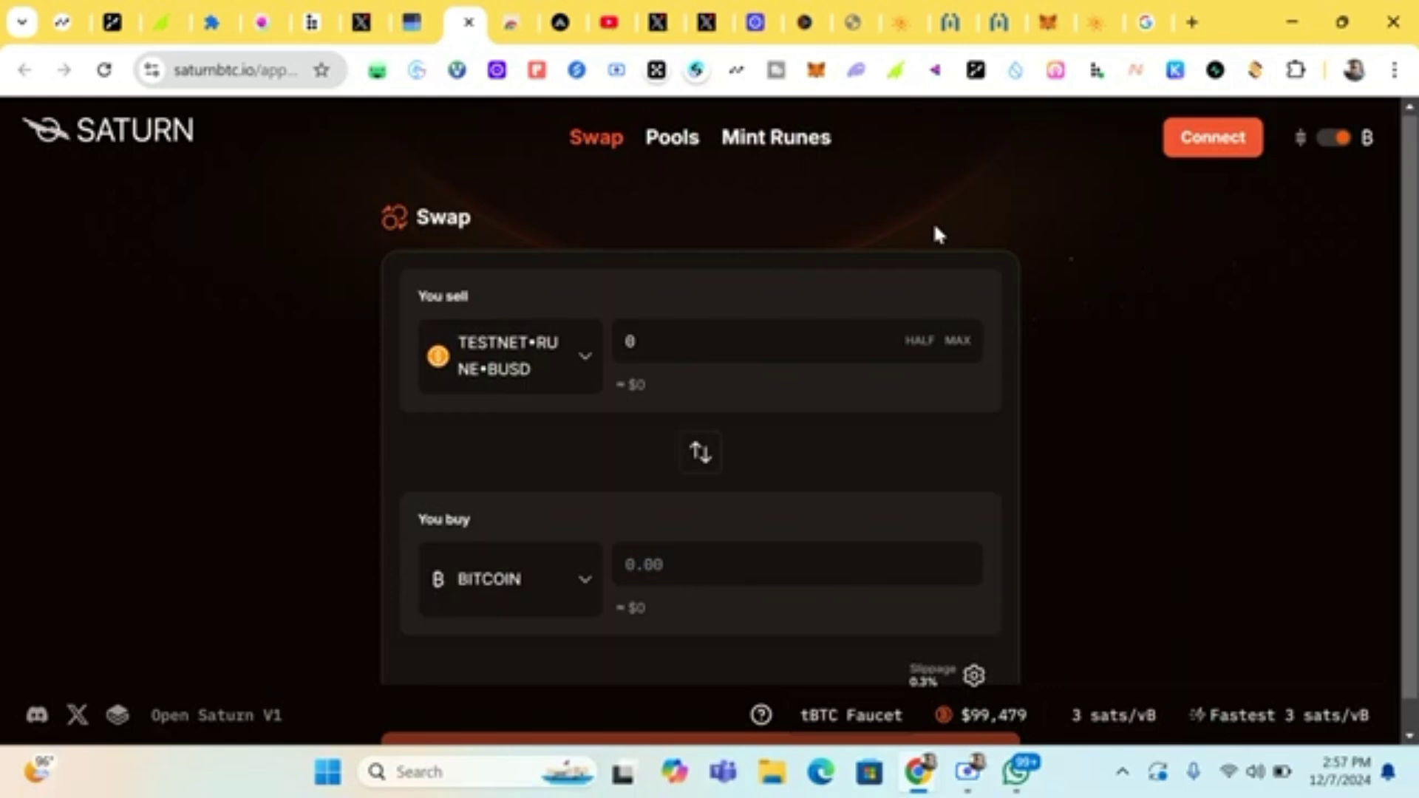
click(1186, 147)
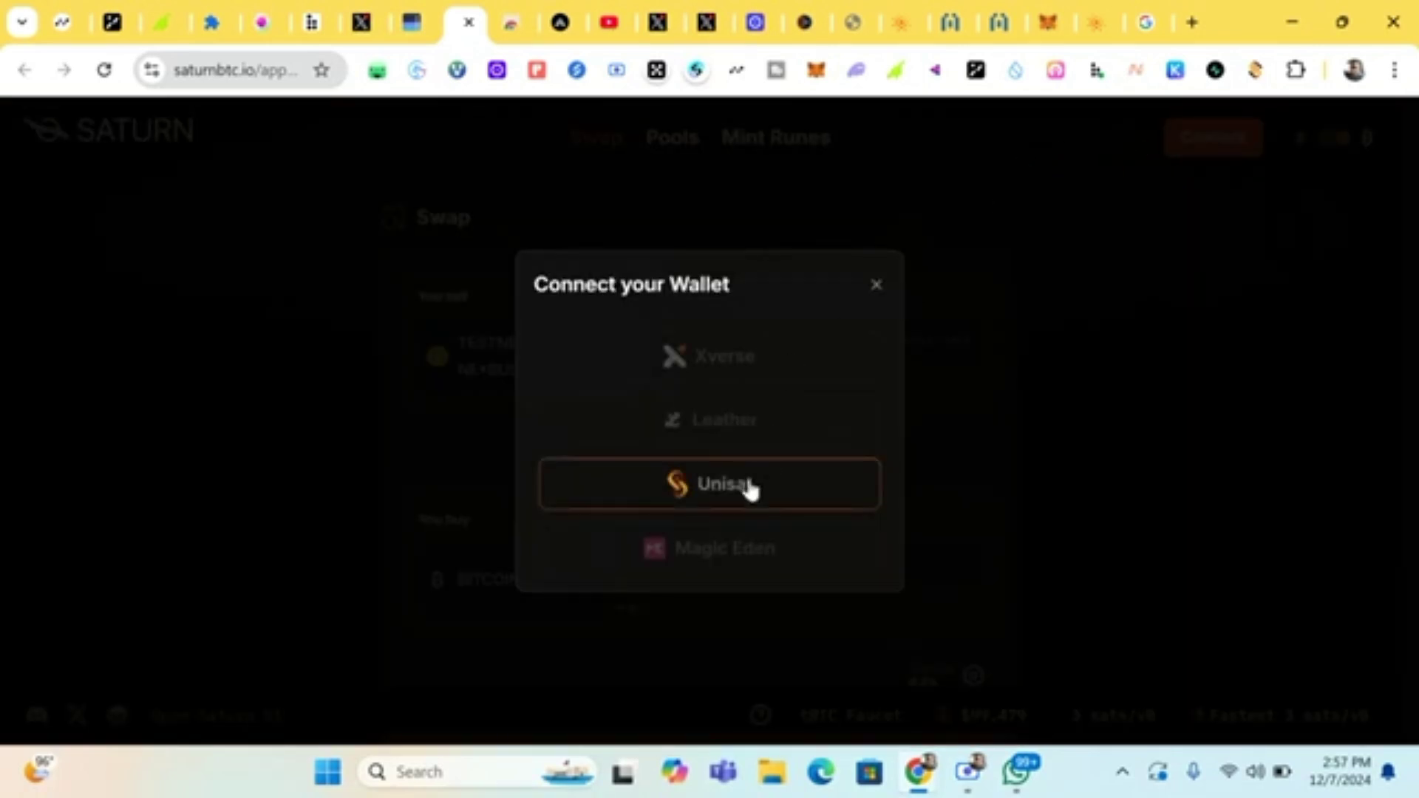
click(751, 490)
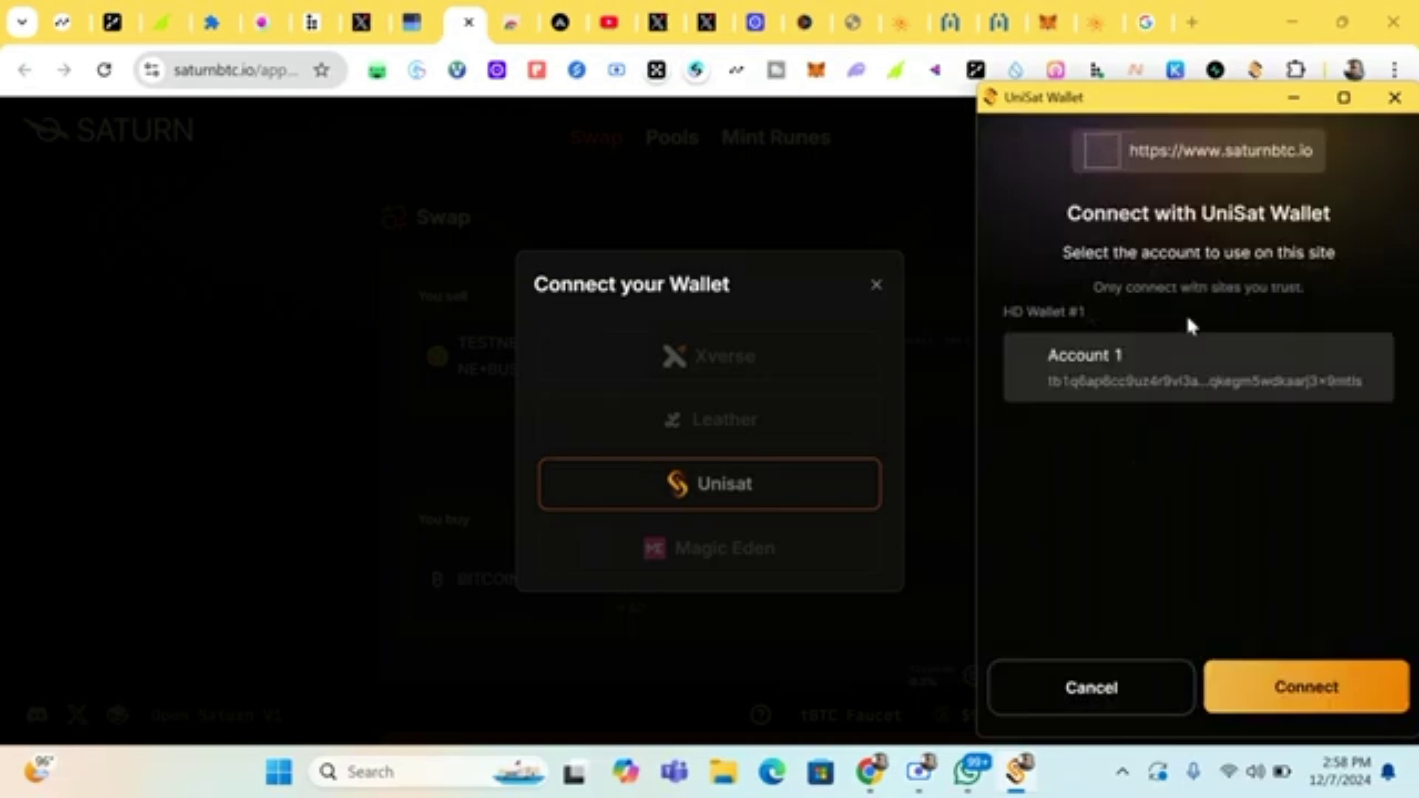
click(1284, 672)
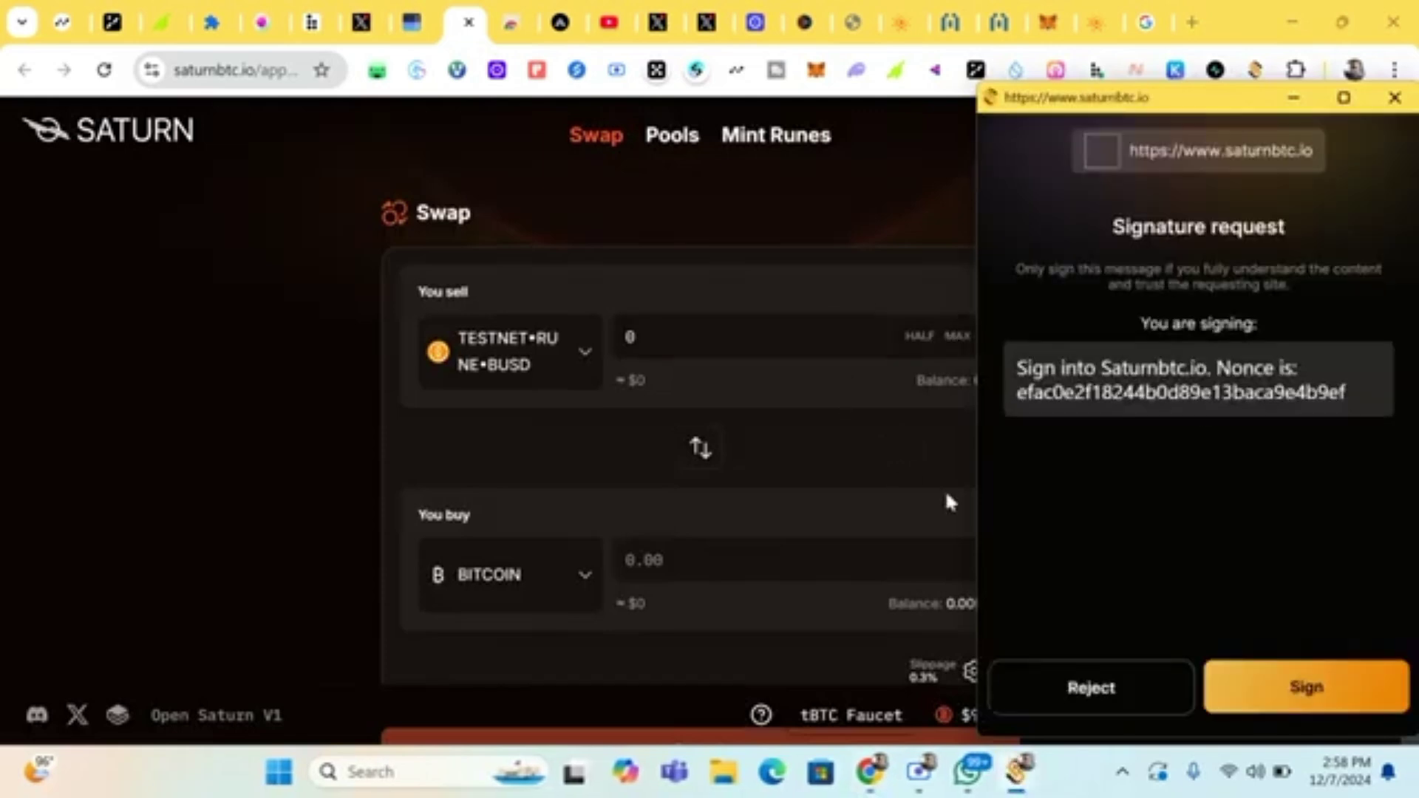
- Sign the Saturn login message and check the connected wallet's balances
click(1286, 689)
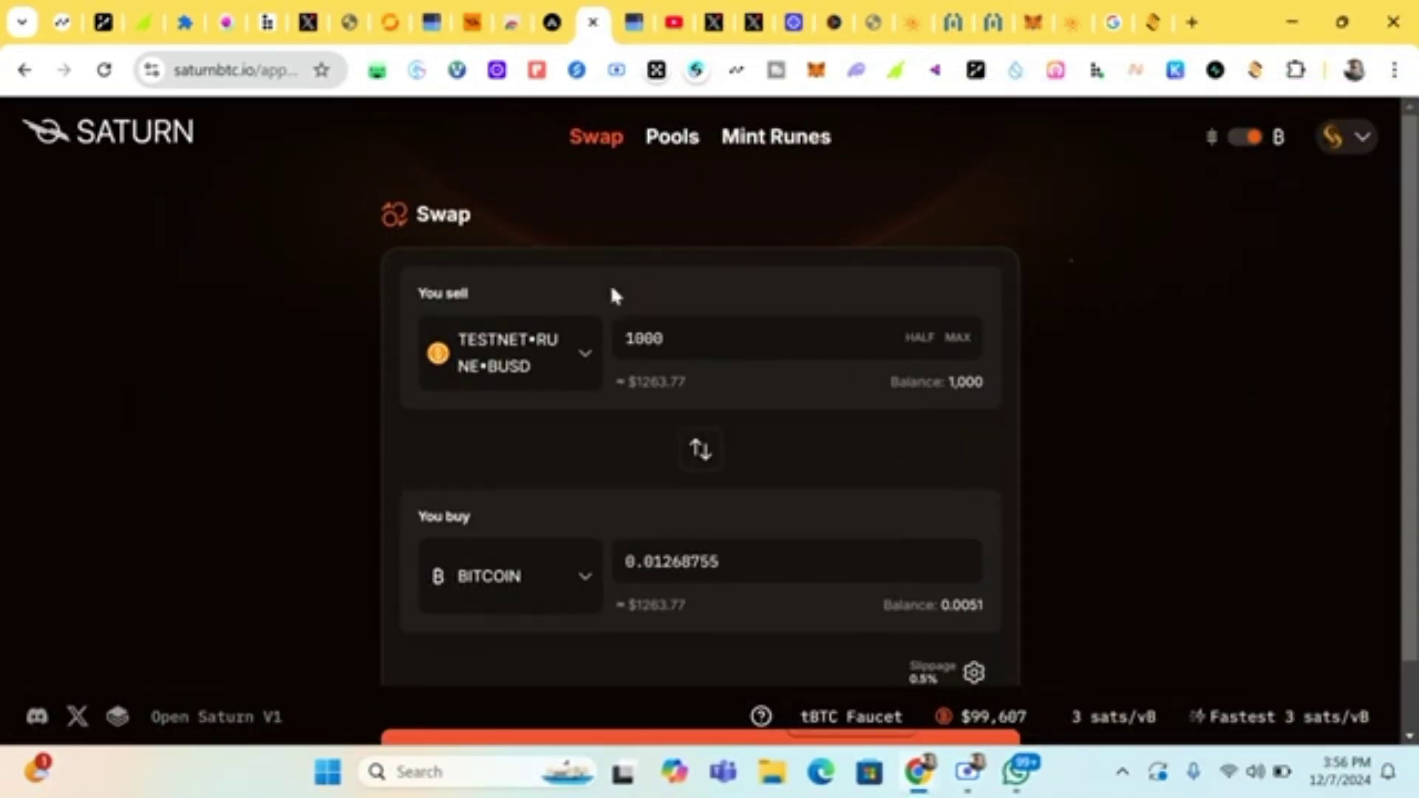
scroll(612, 296, down, 1)
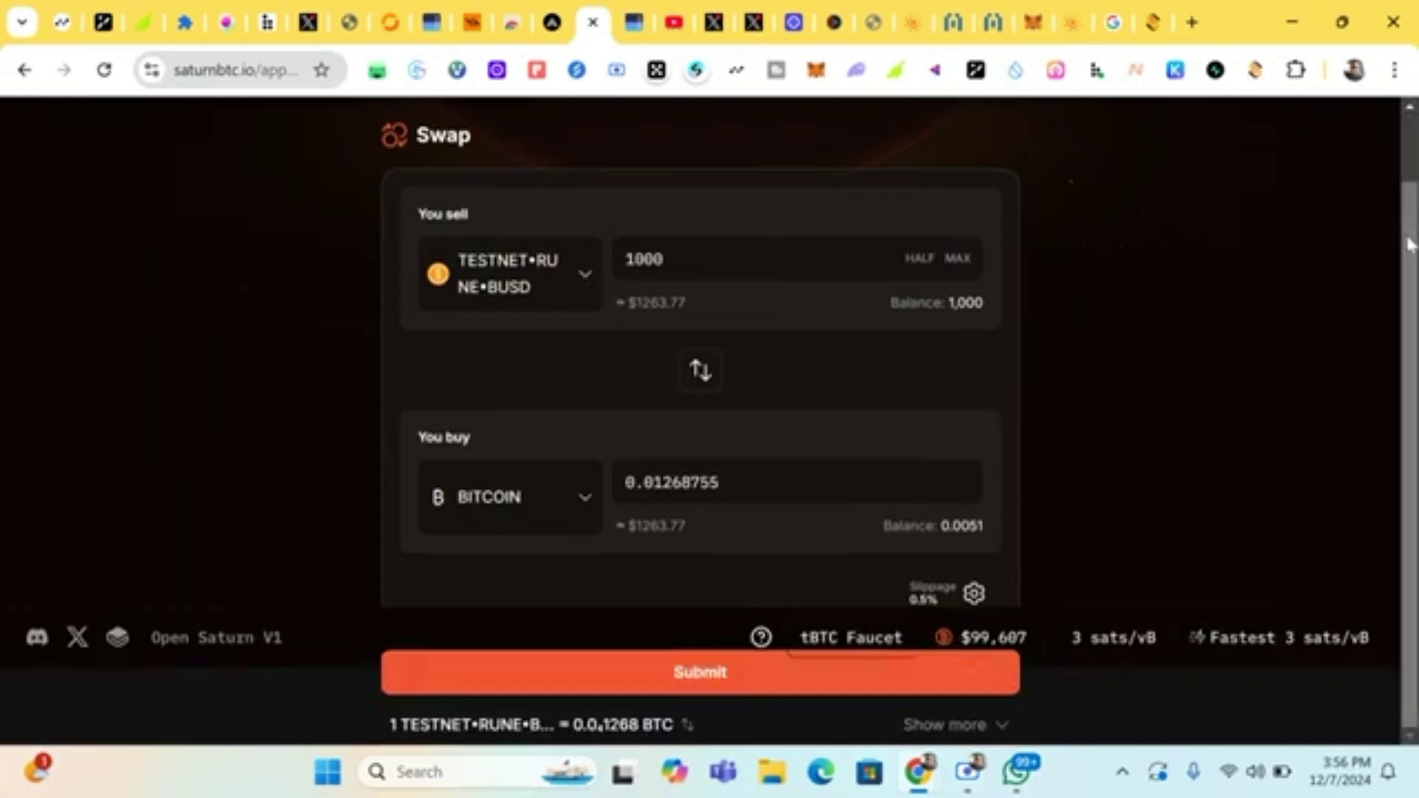
scroll(1408, 244, up, 1)
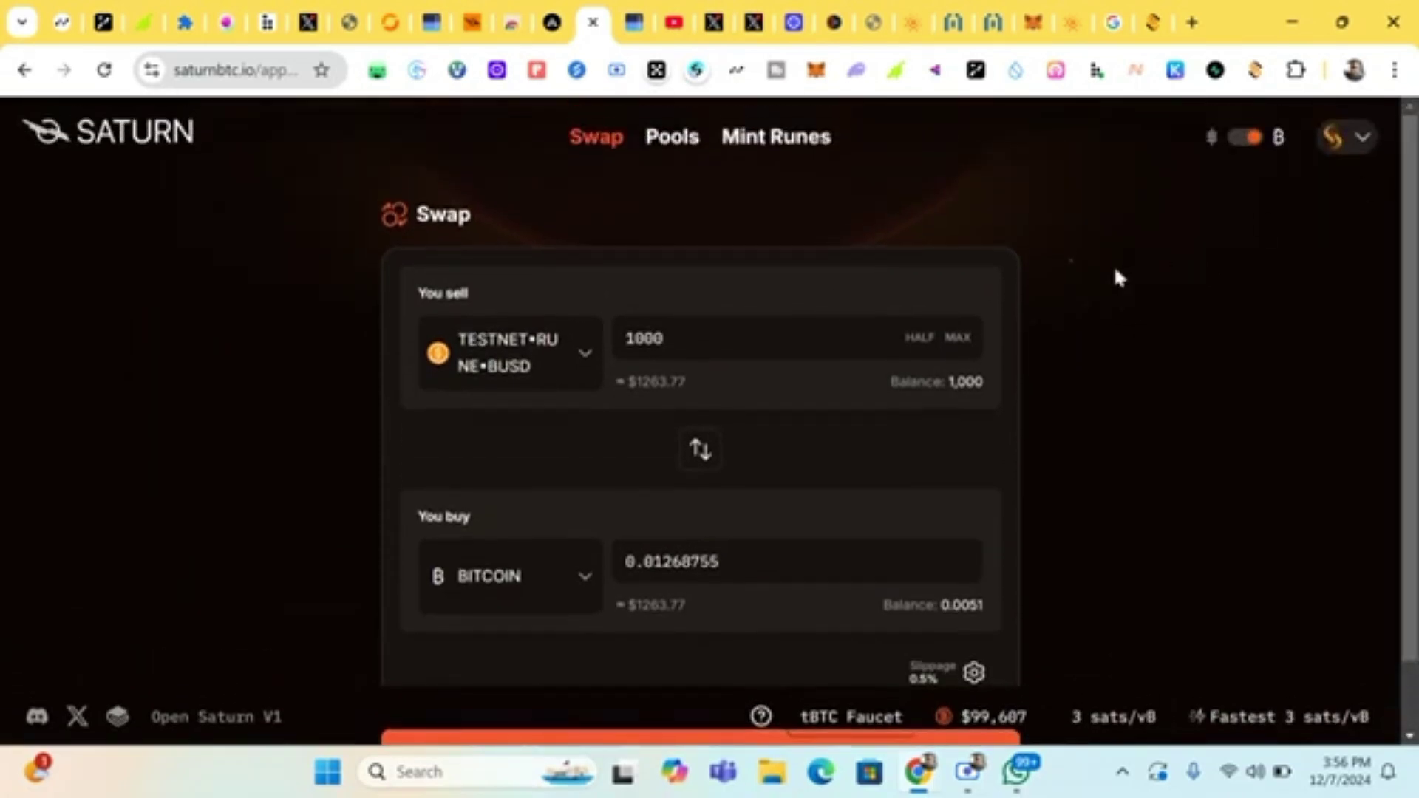
click(1344, 146)
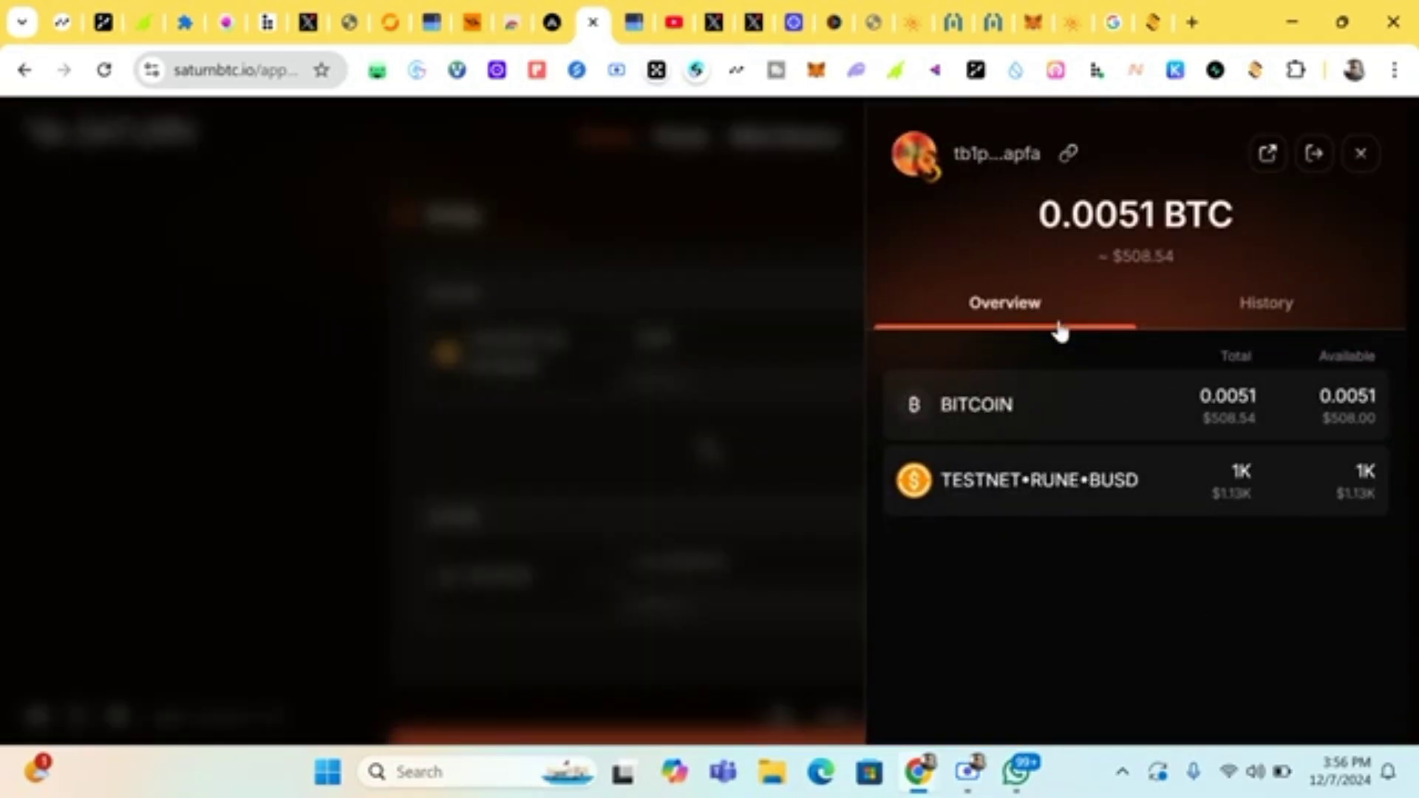
click(1362, 154)
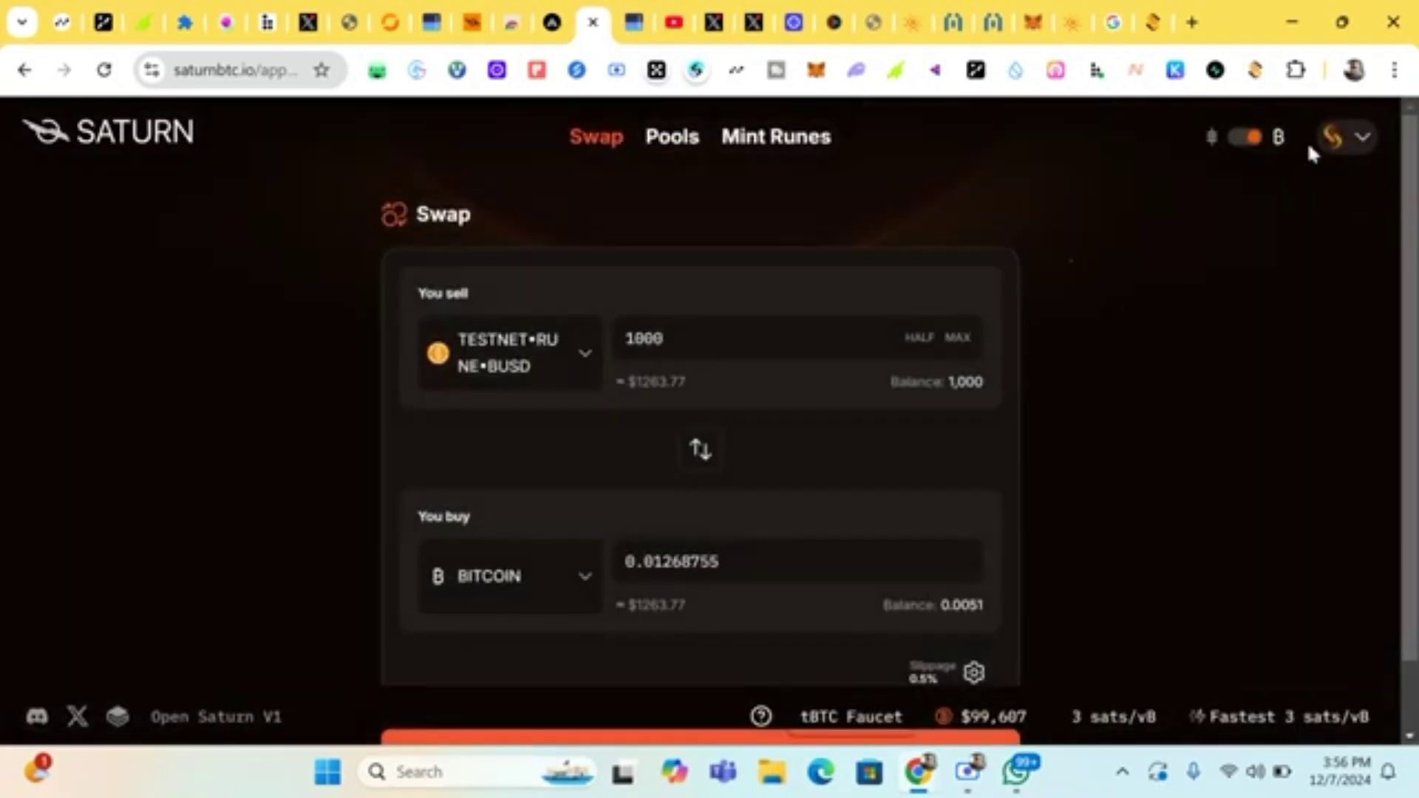
- Confirm UniSat's address type is Taproot (P2TR), then close the wallet popup
click(1256, 69)
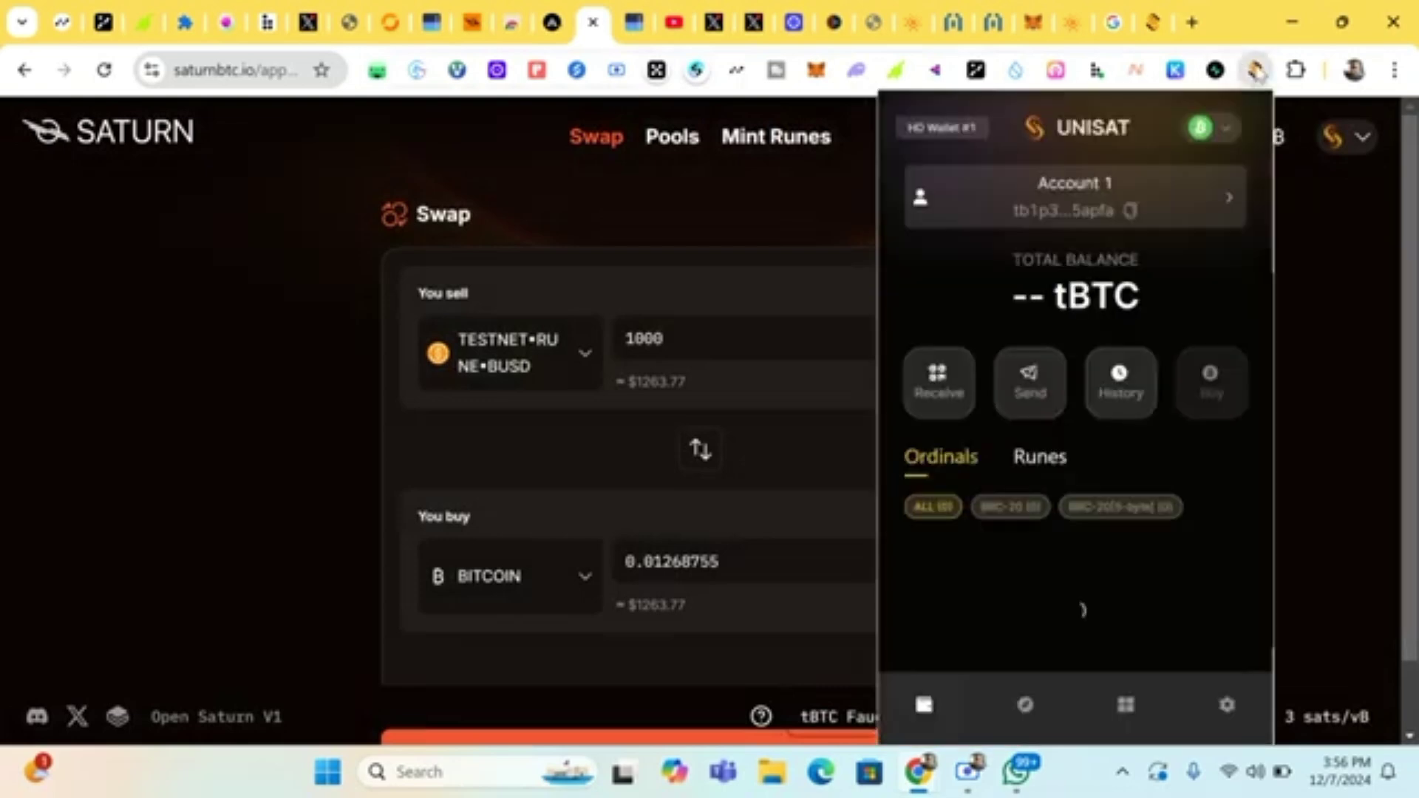
click(1225, 707)
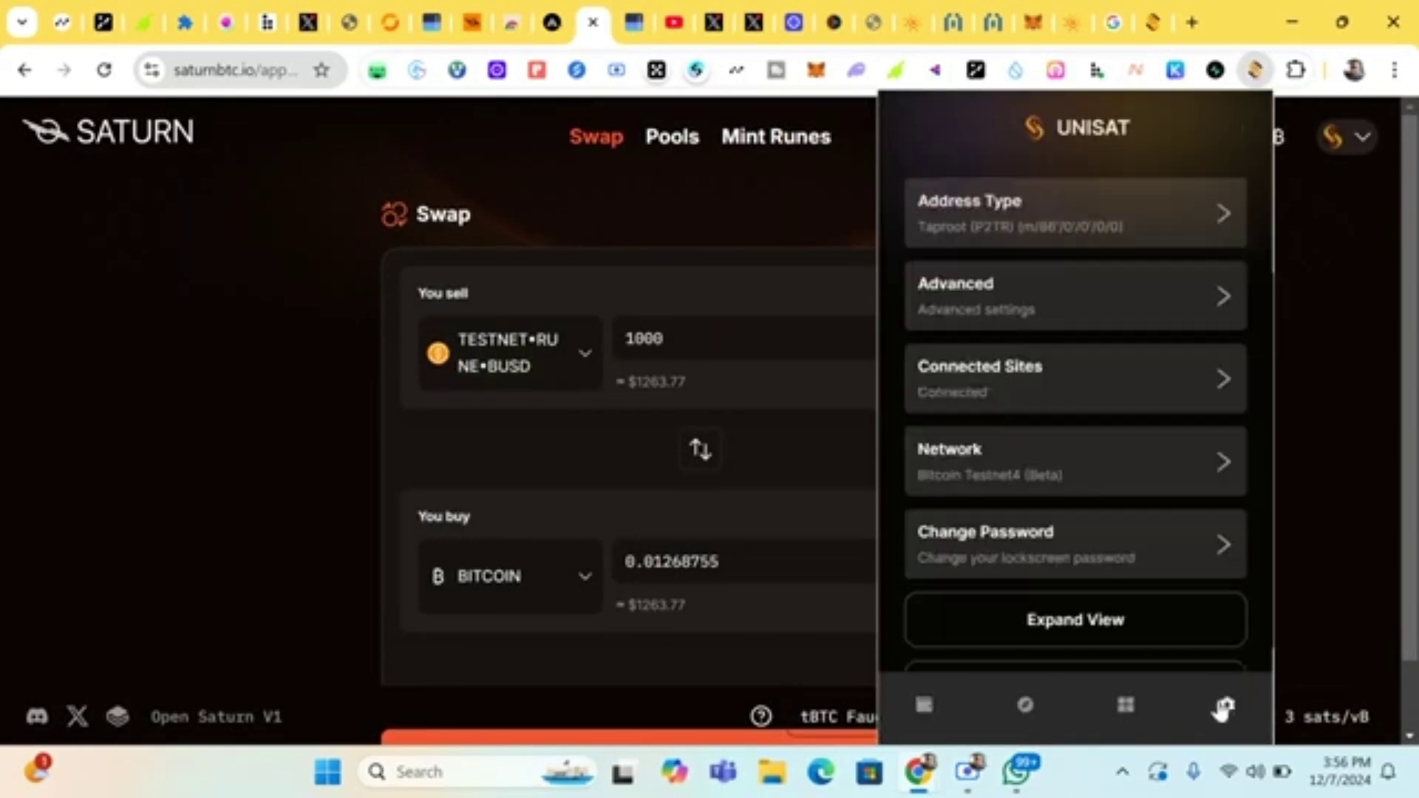
click(1067, 220)
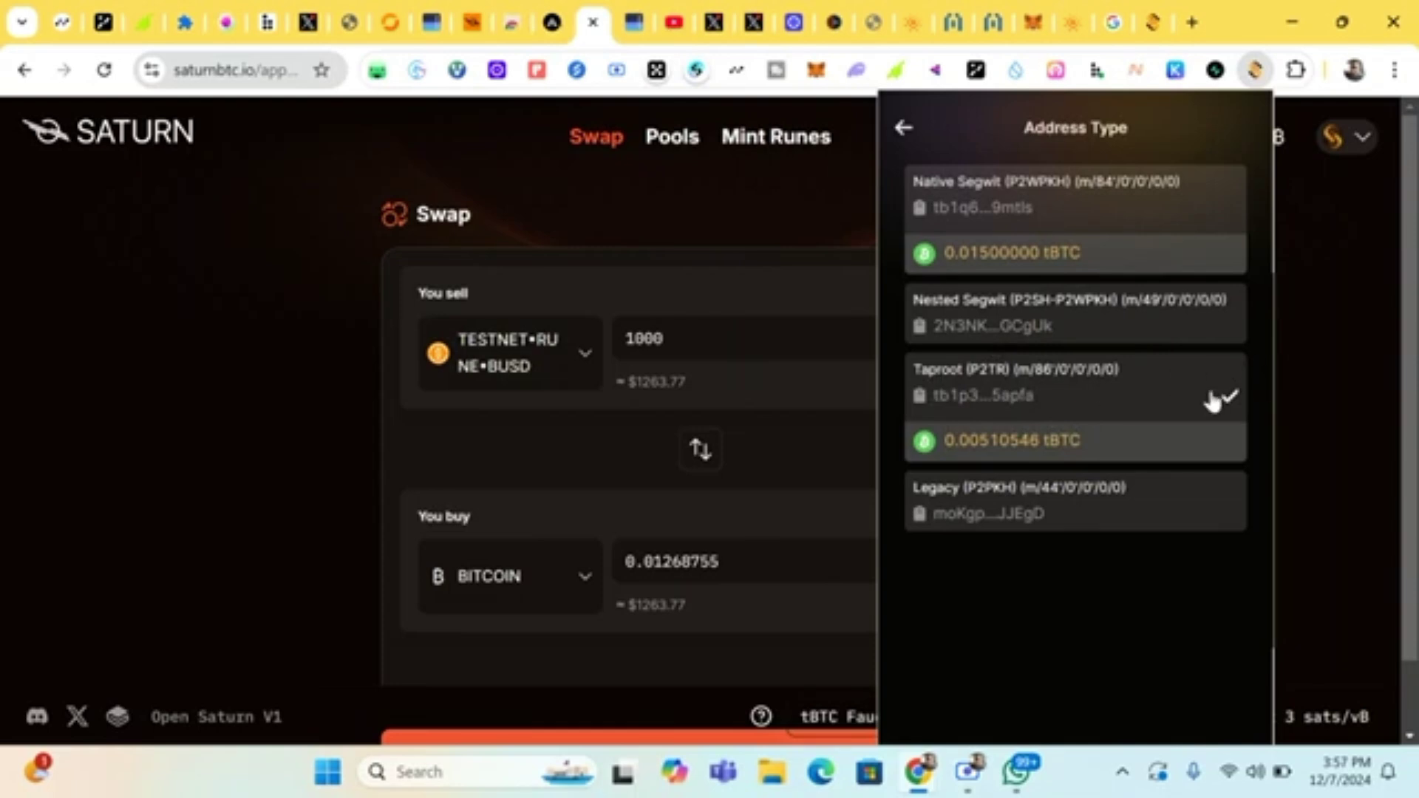
click(1345, 349)
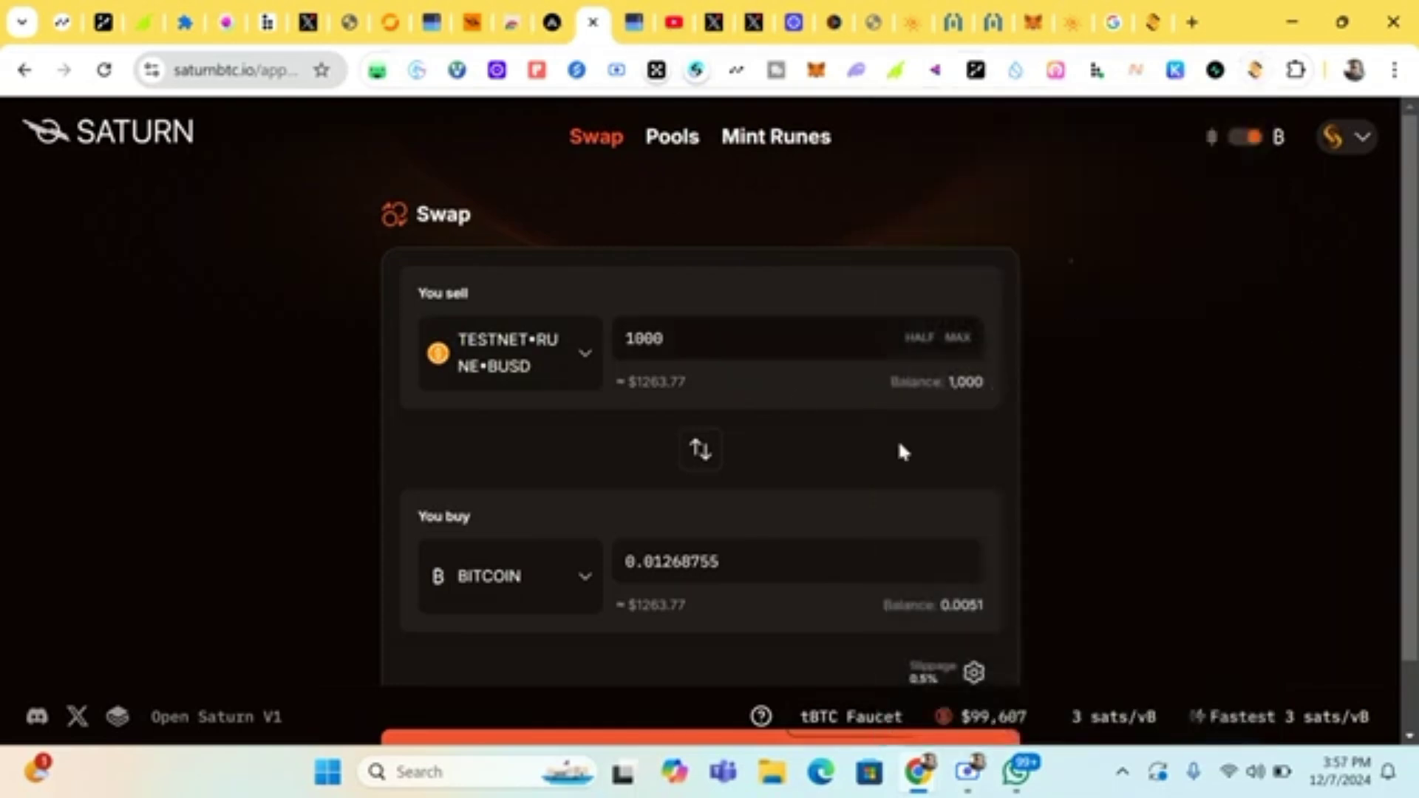
- Reload the Saturn swap page and copy the UniSat wallet address
click(104, 69)
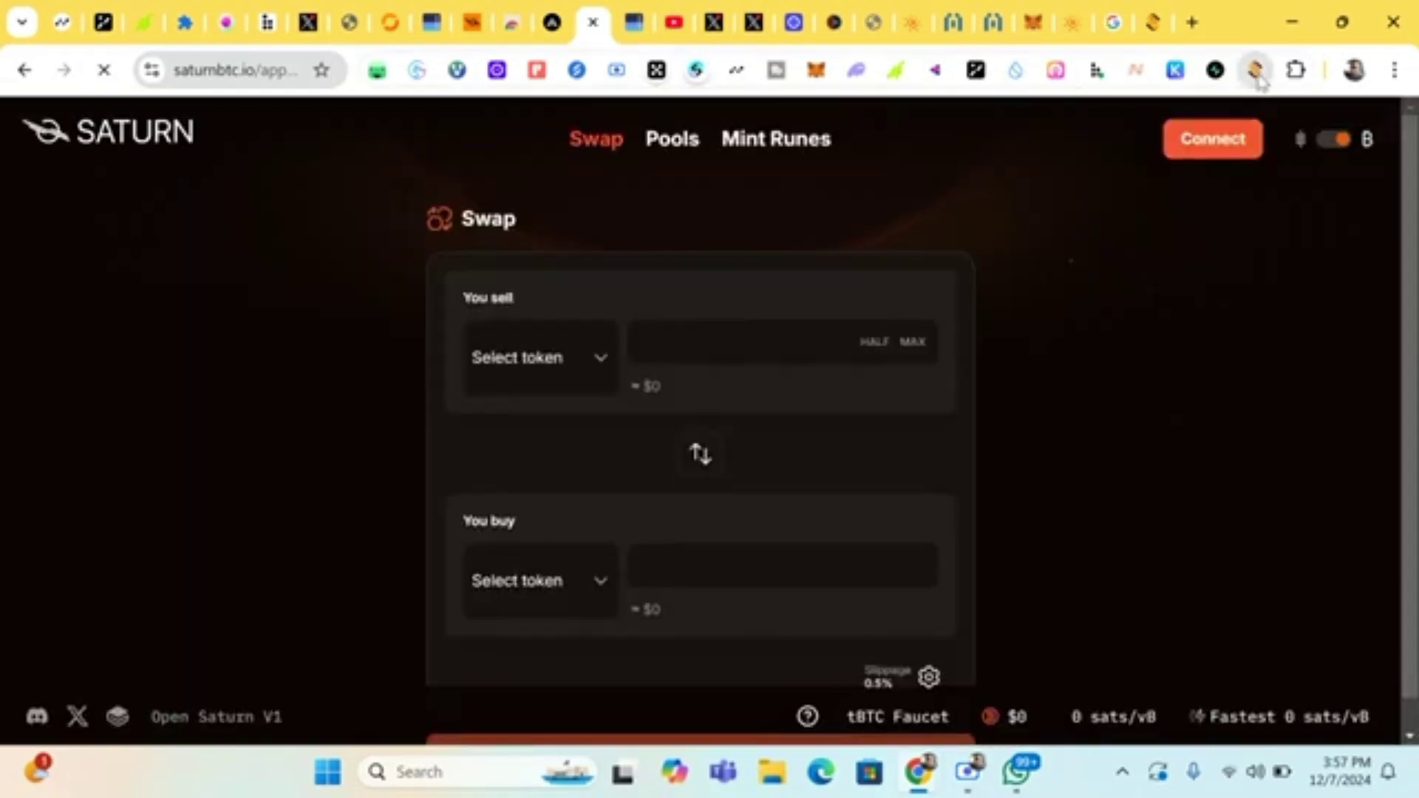
click(1255, 71)
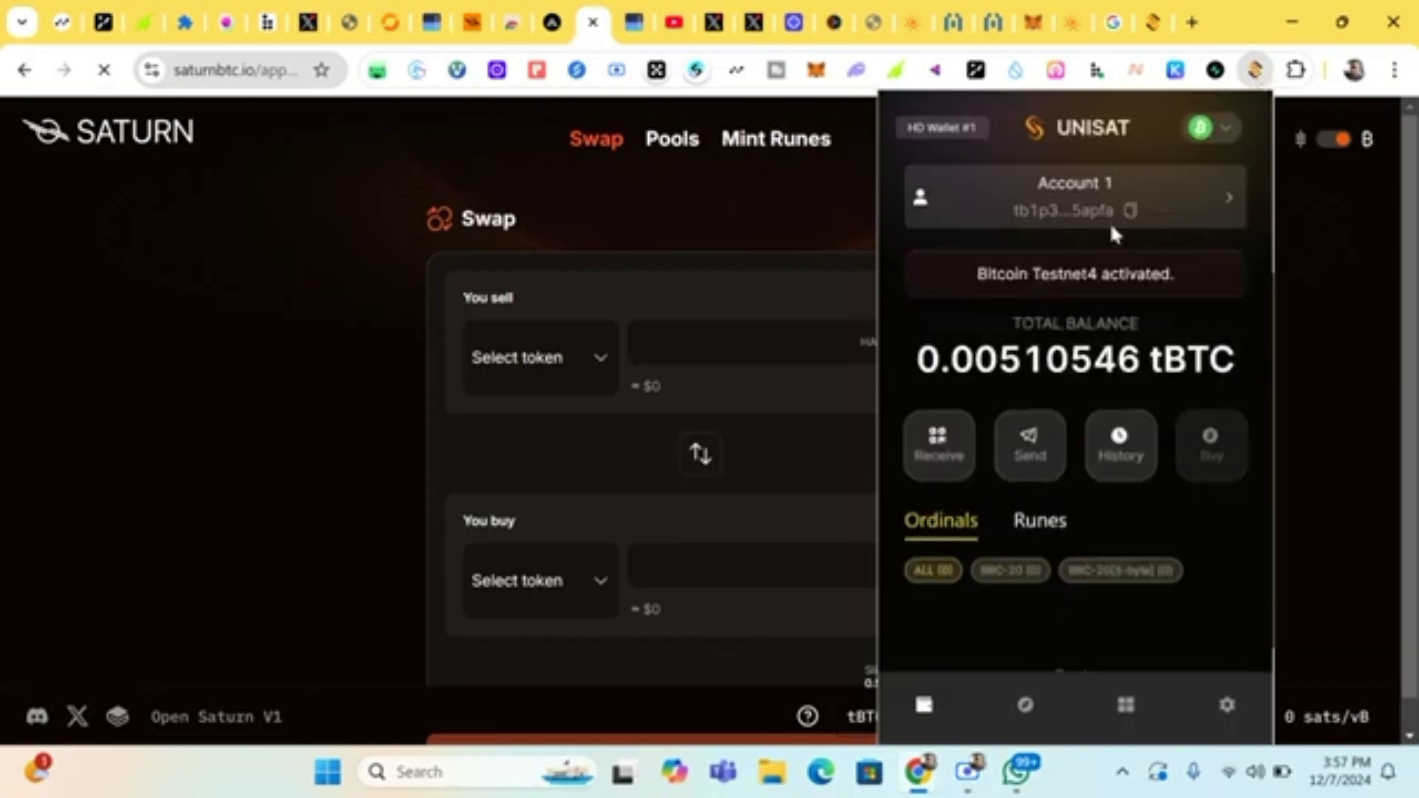
click(1129, 211)
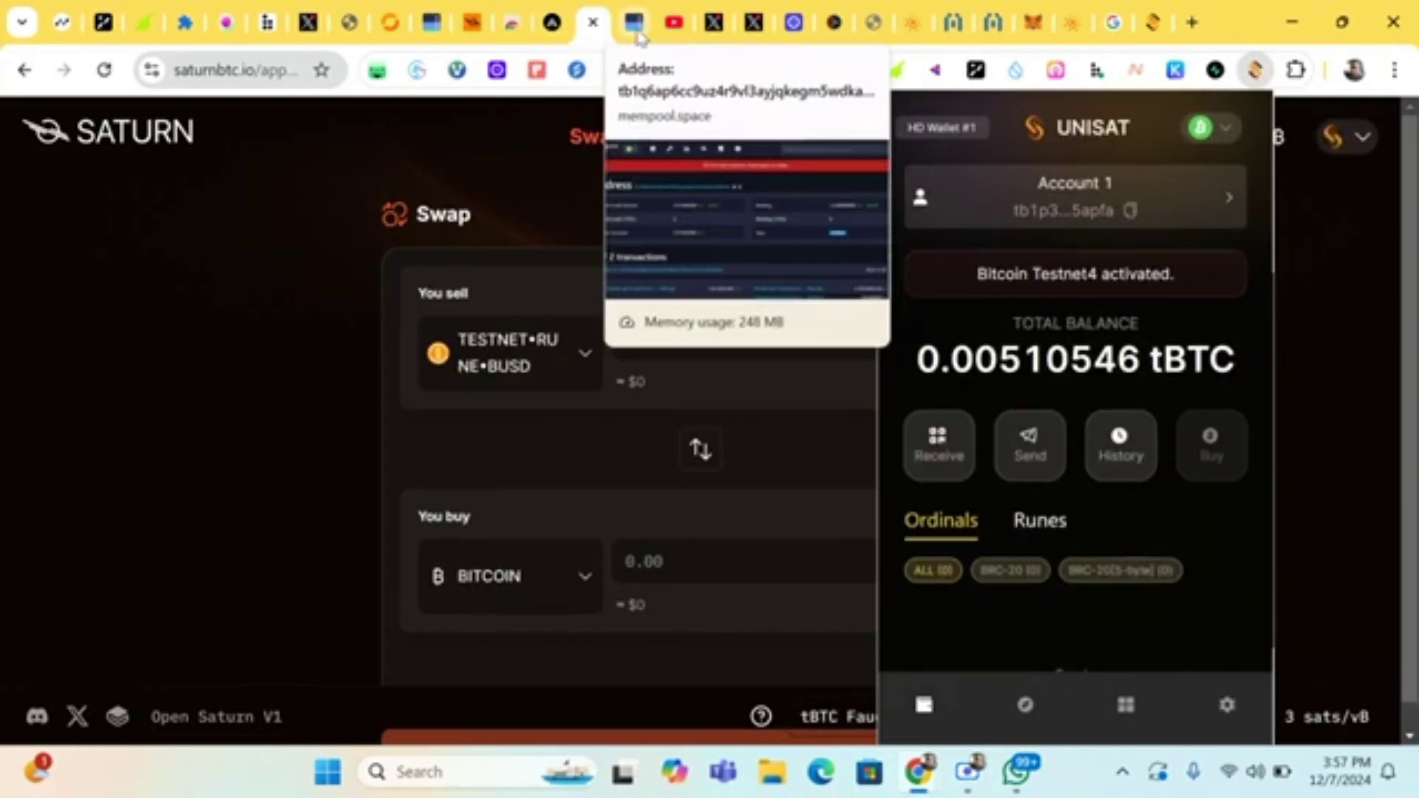
- Switch through the open tabs to the mempool.space Testnet4 Faucet page
click(554, 26)
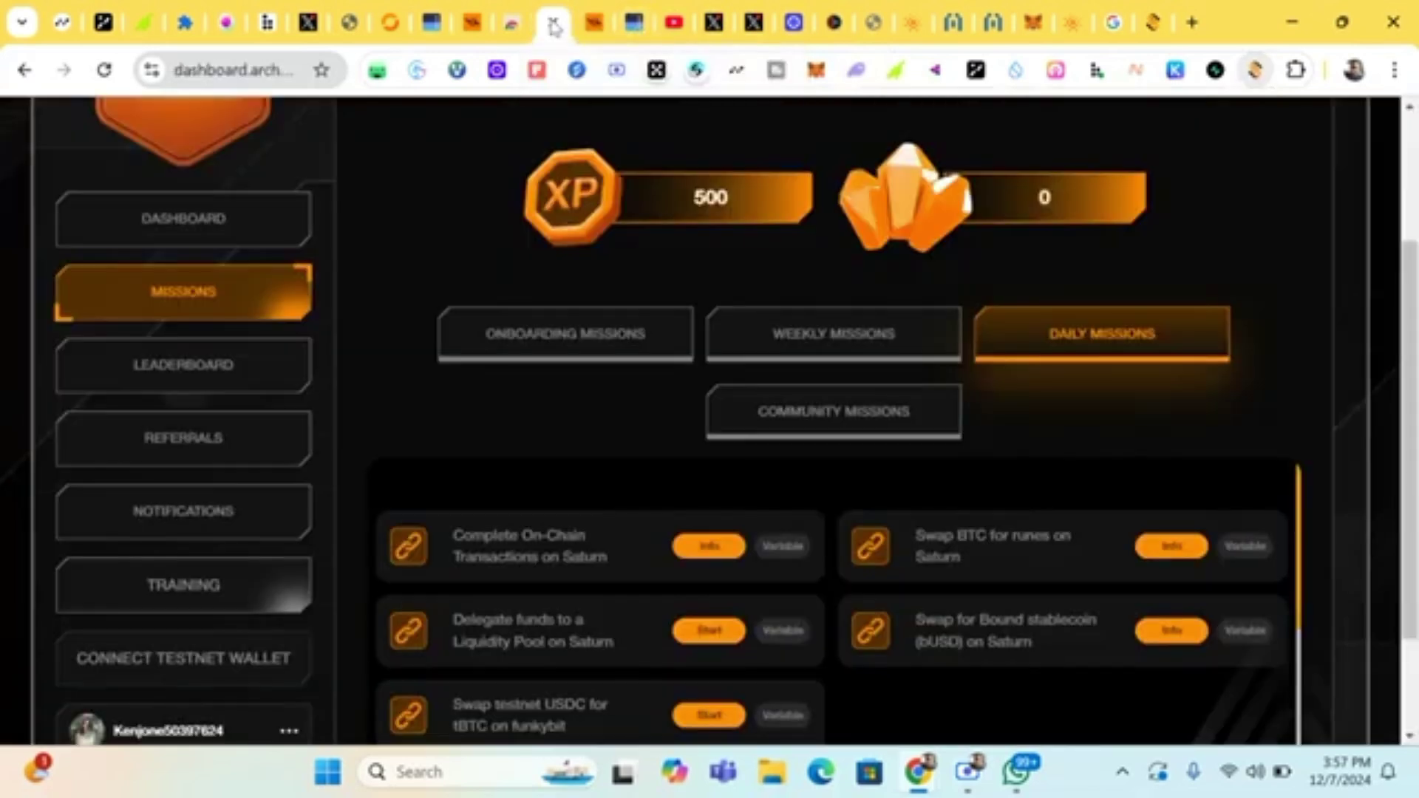
click(632, 24)
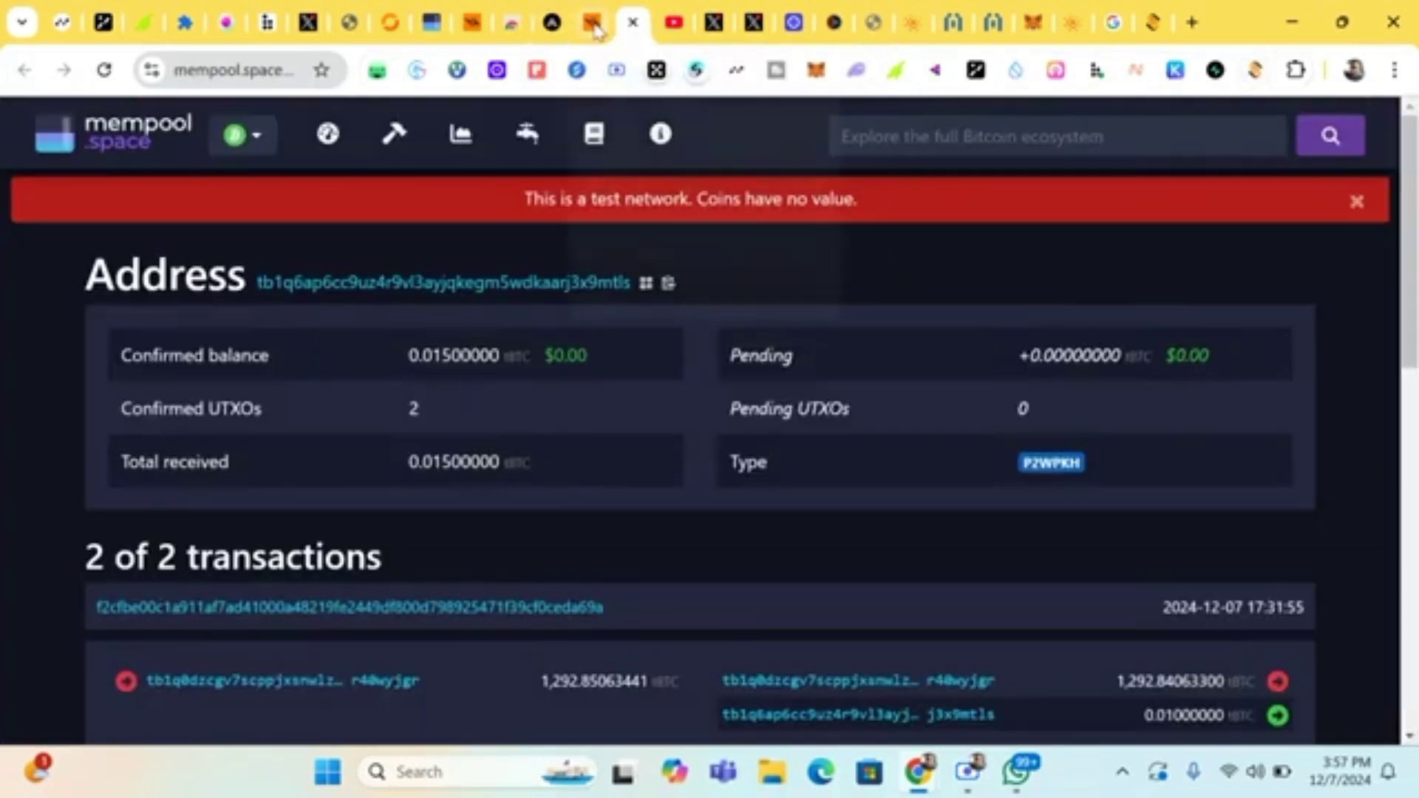
click(595, 25)
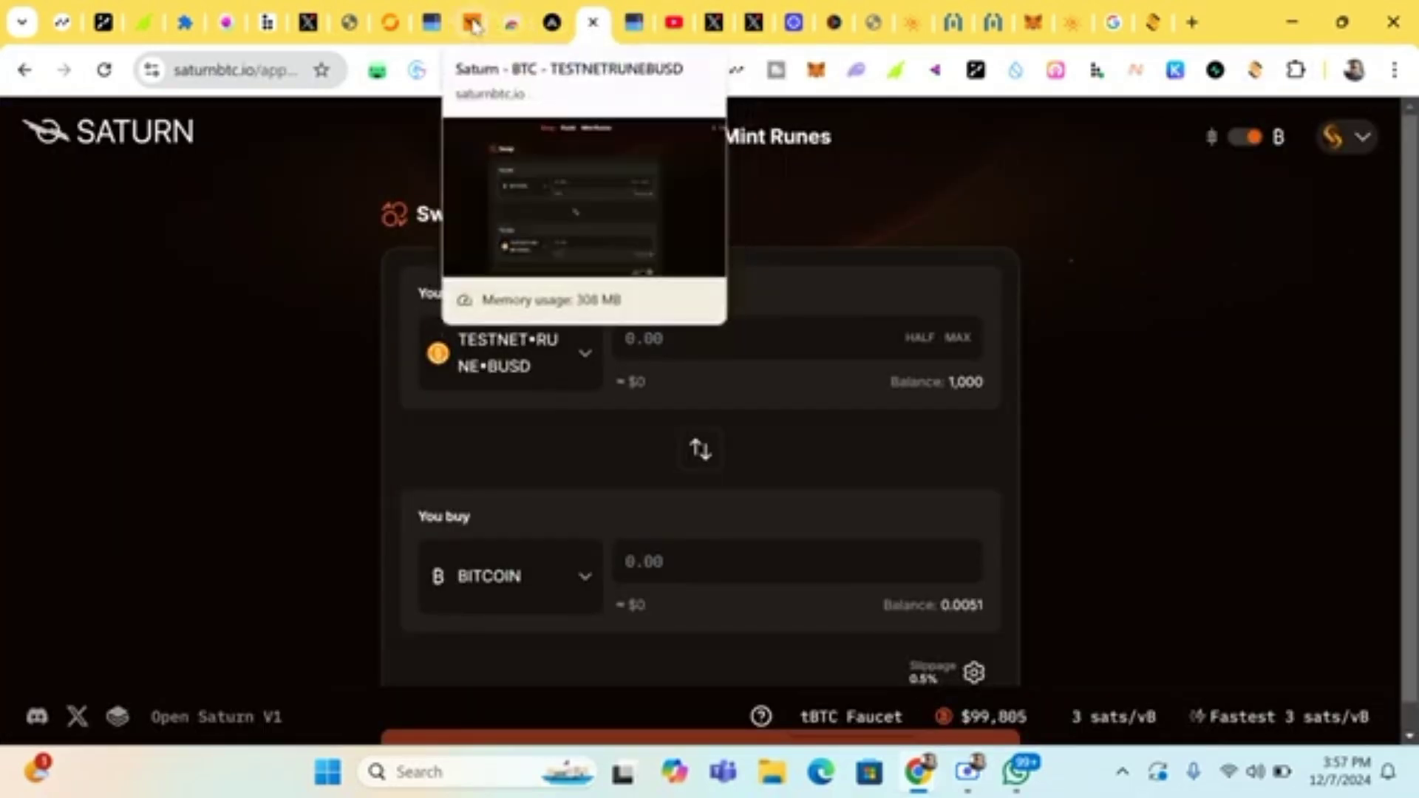
click(433, 23)
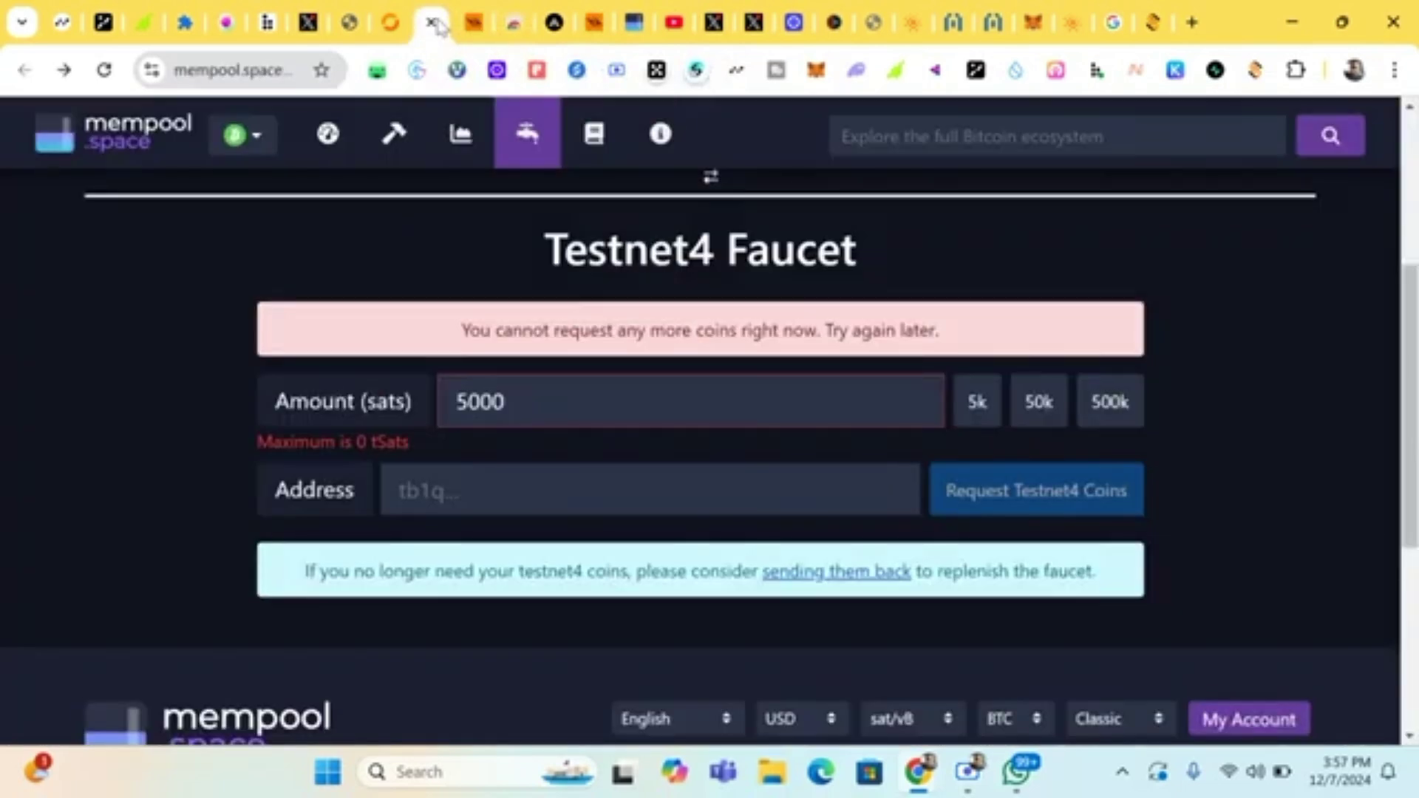
- Inspect the faucet.bound.money URL and Runes address field without pasting, then go to UniSat Wallet
click(392, 28)
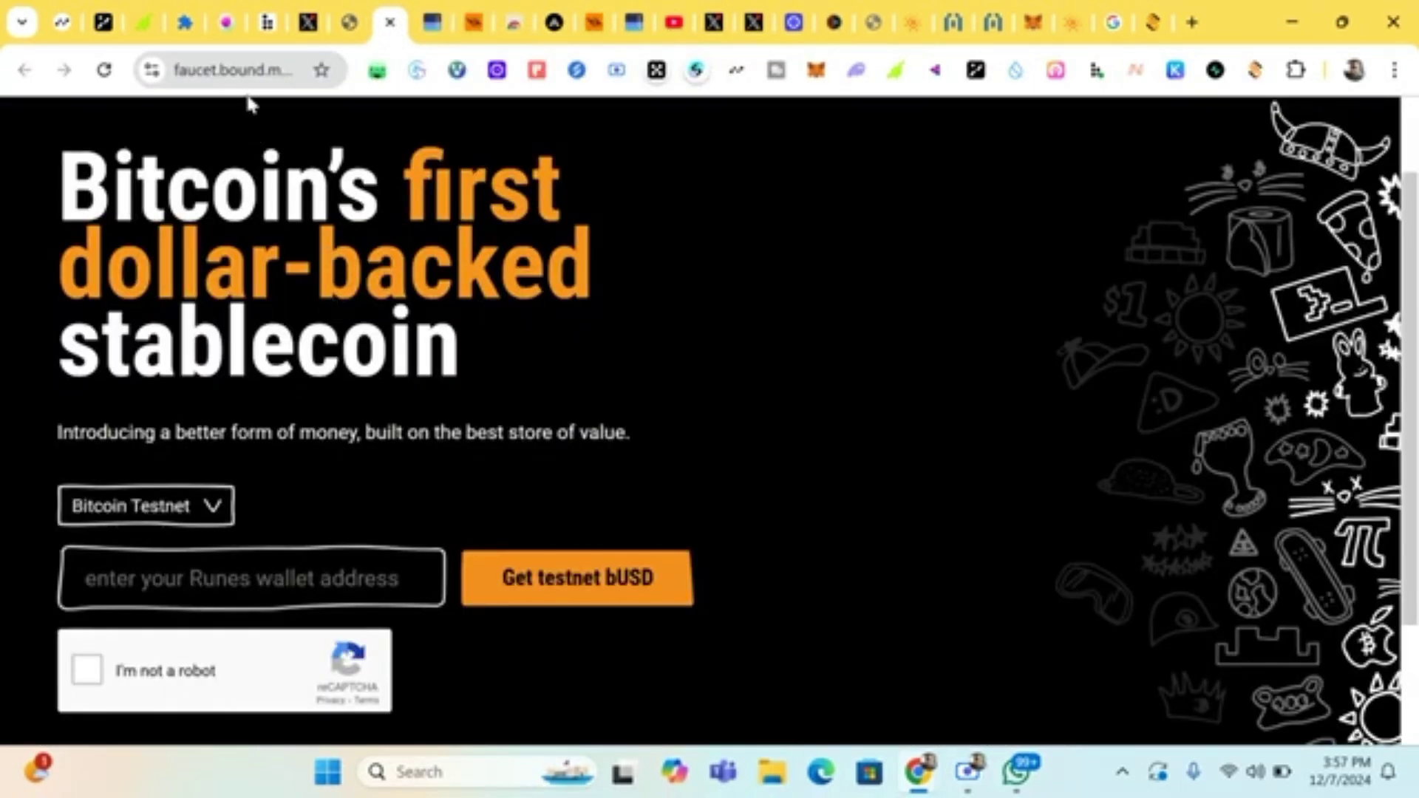
click(279, 70)
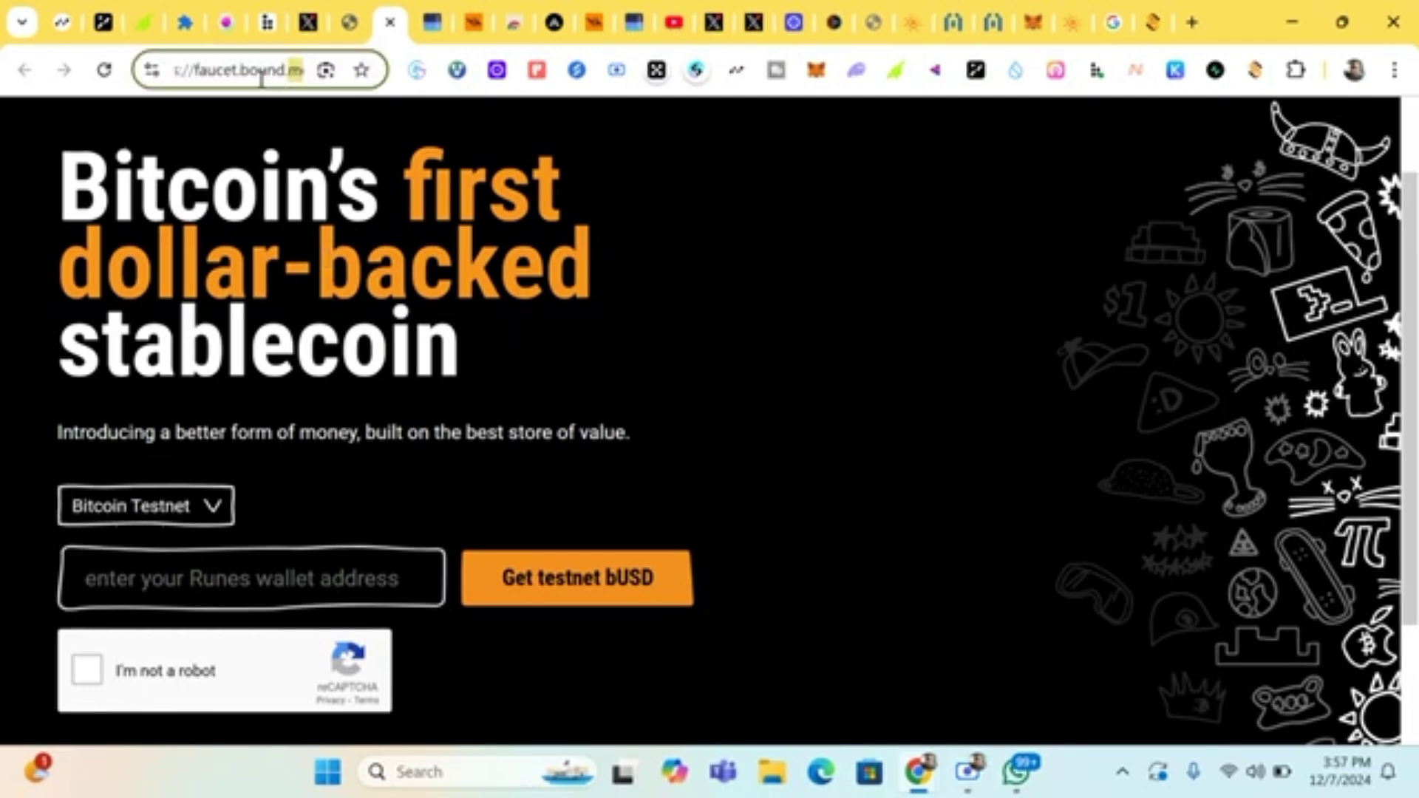
key(Right)
key(Right)
key(Right)
key(Right)
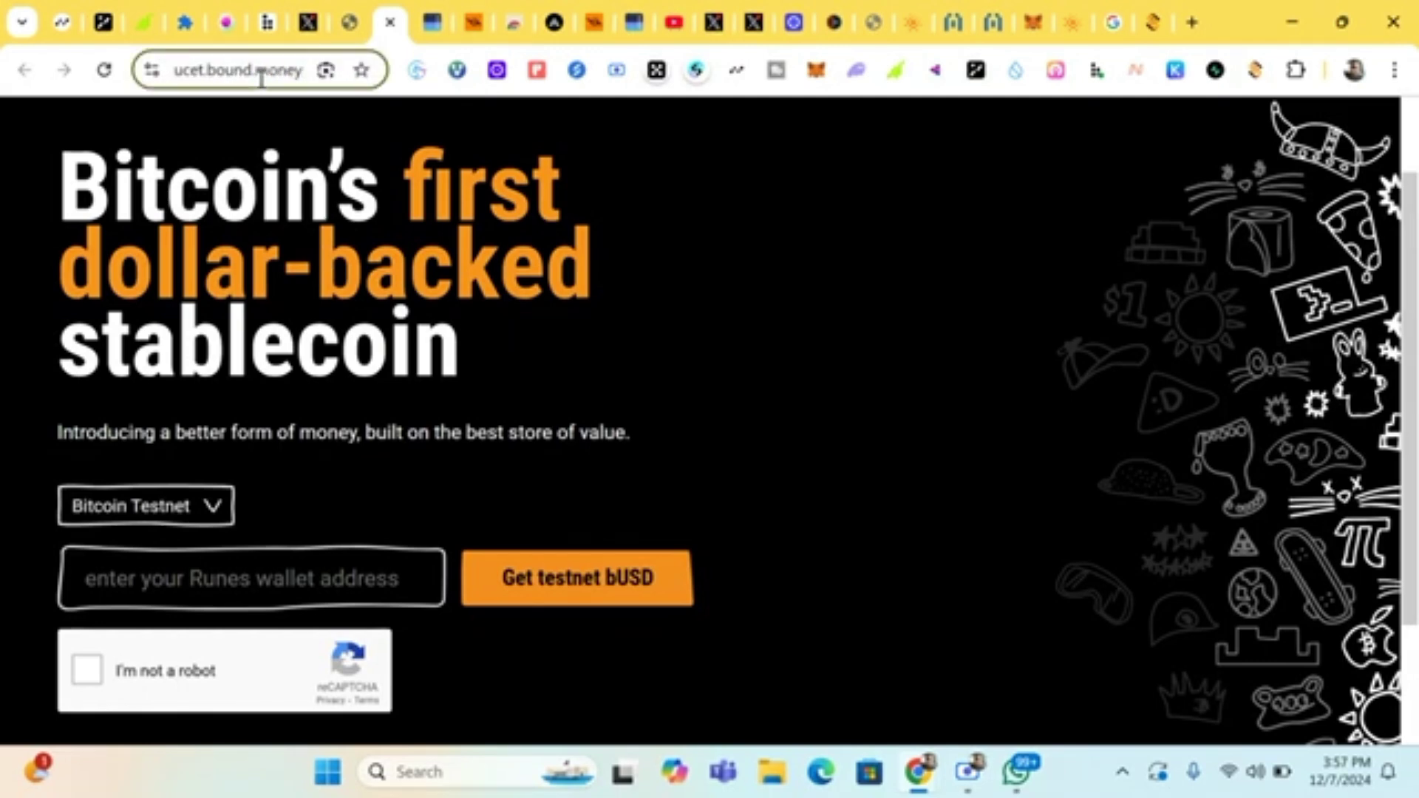
click(254, 573)
right_click(251, 579)
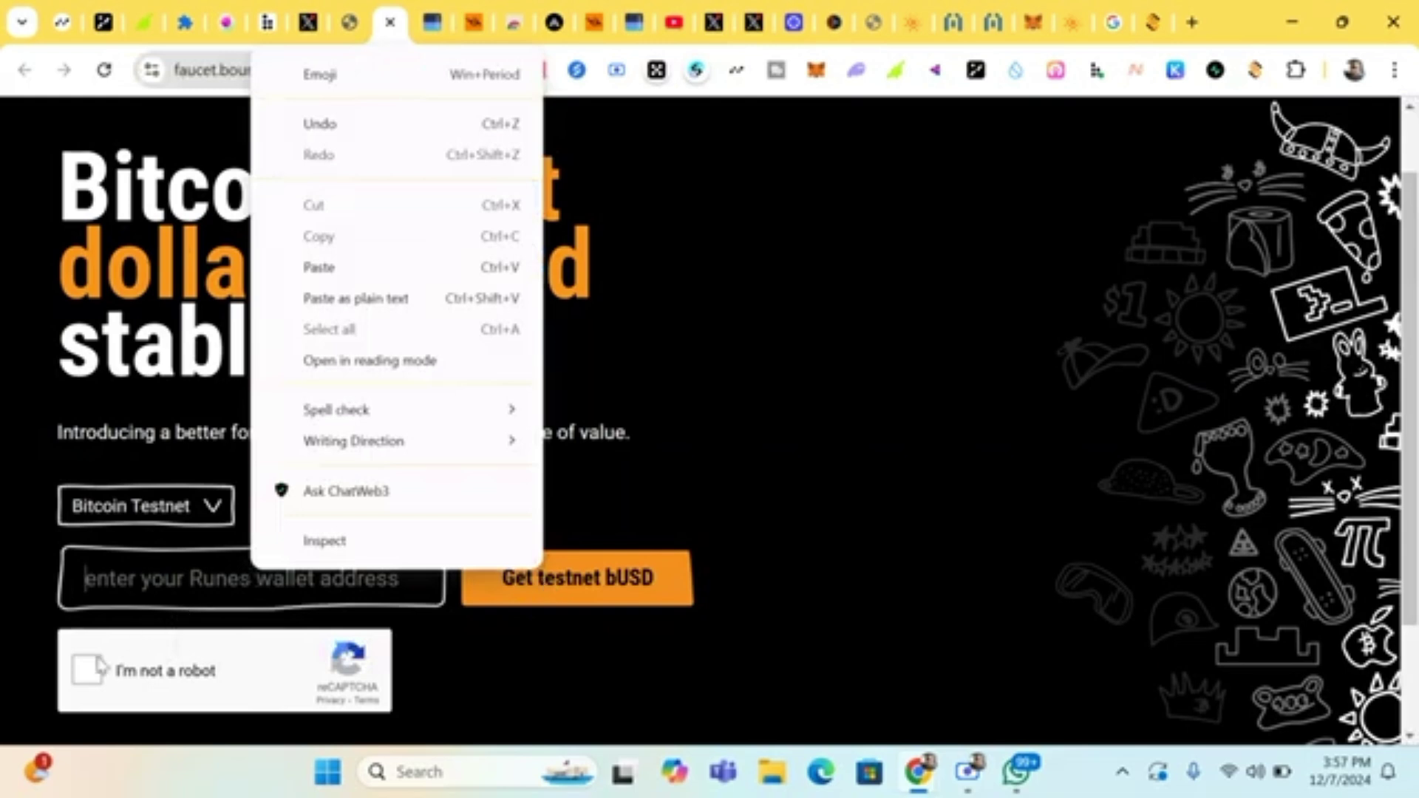
click(610, 649)
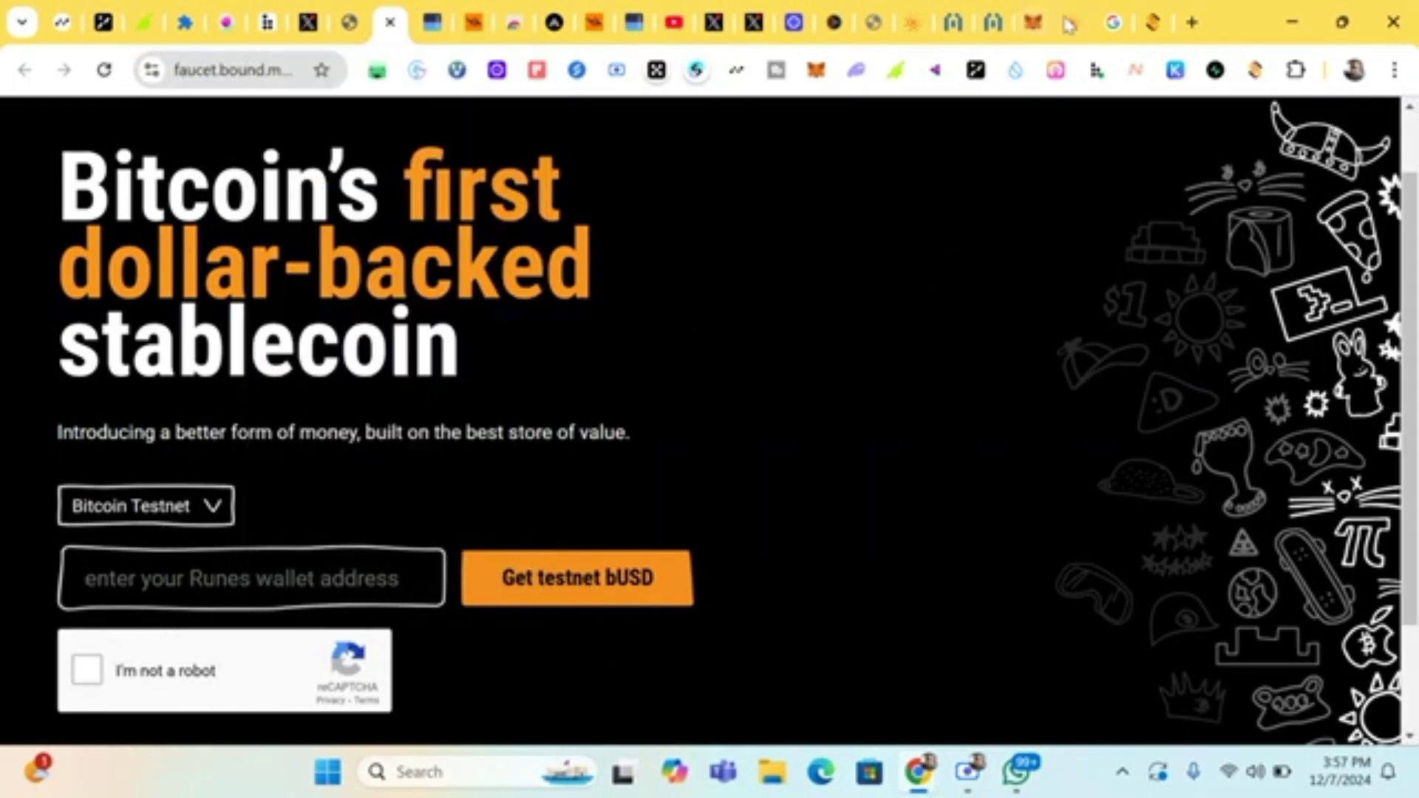
click(1148, 16)
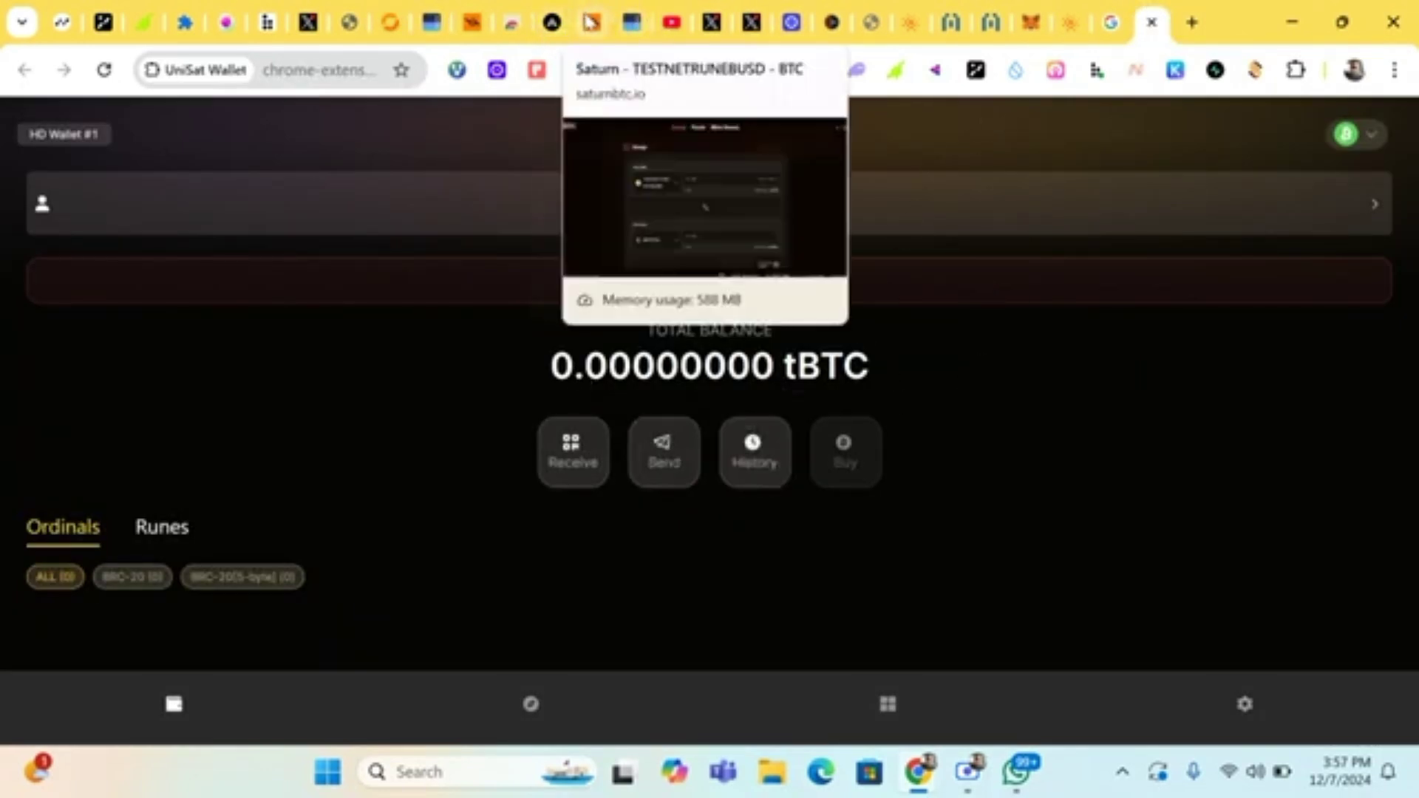
- Submit a swap selling half the balance, 500 TESTNET•RUNE•BUSD, for BITCOIN
click(591, 23)
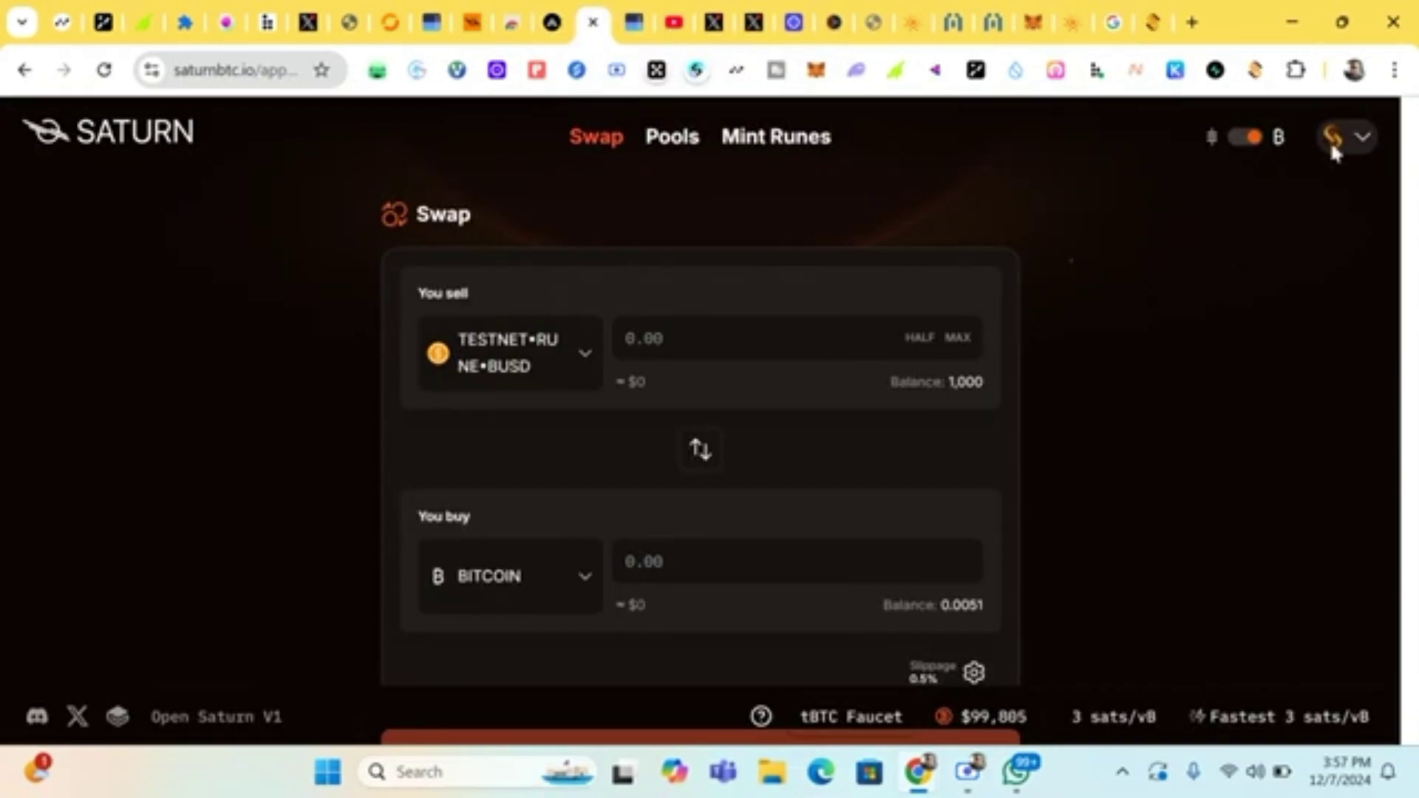
click(1351, 133)
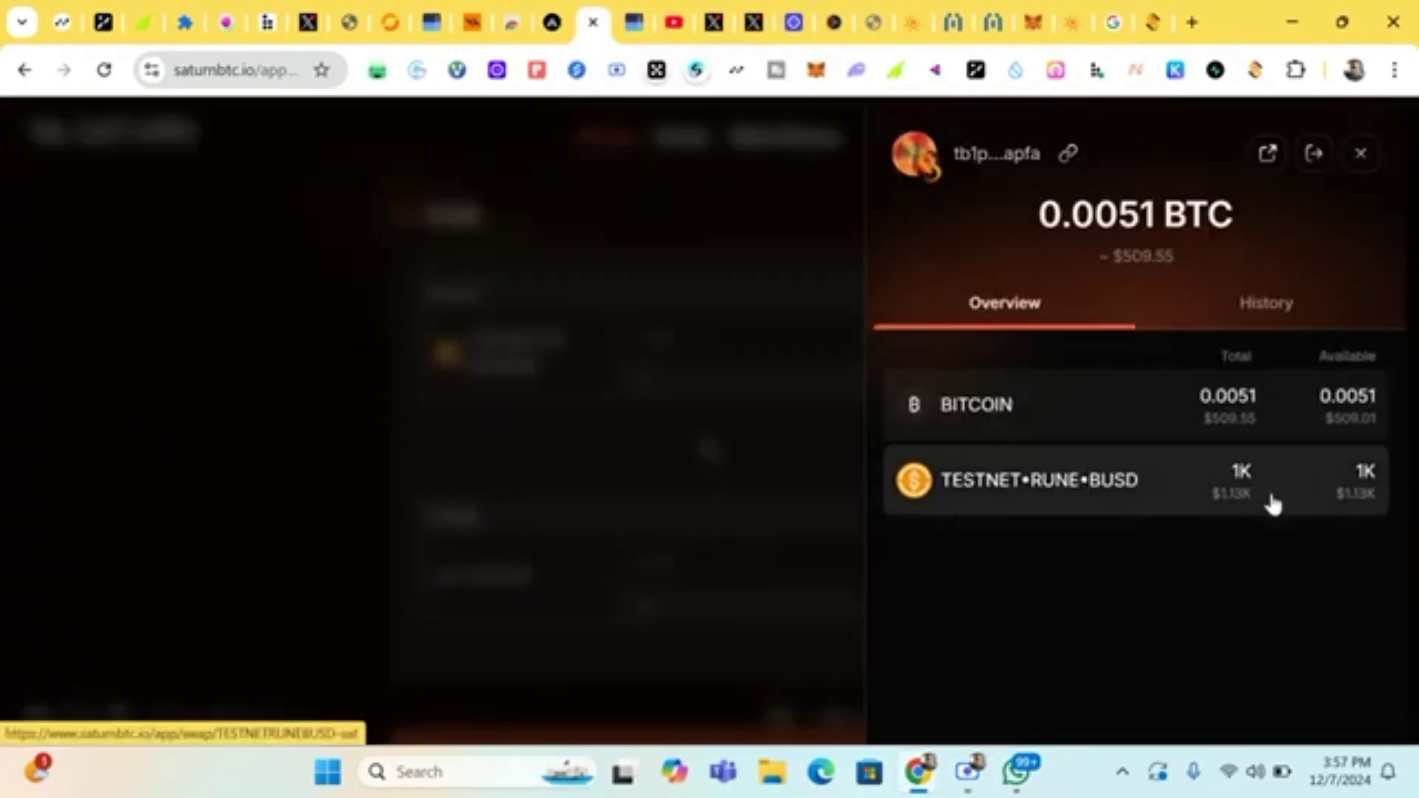
click(762, 435)
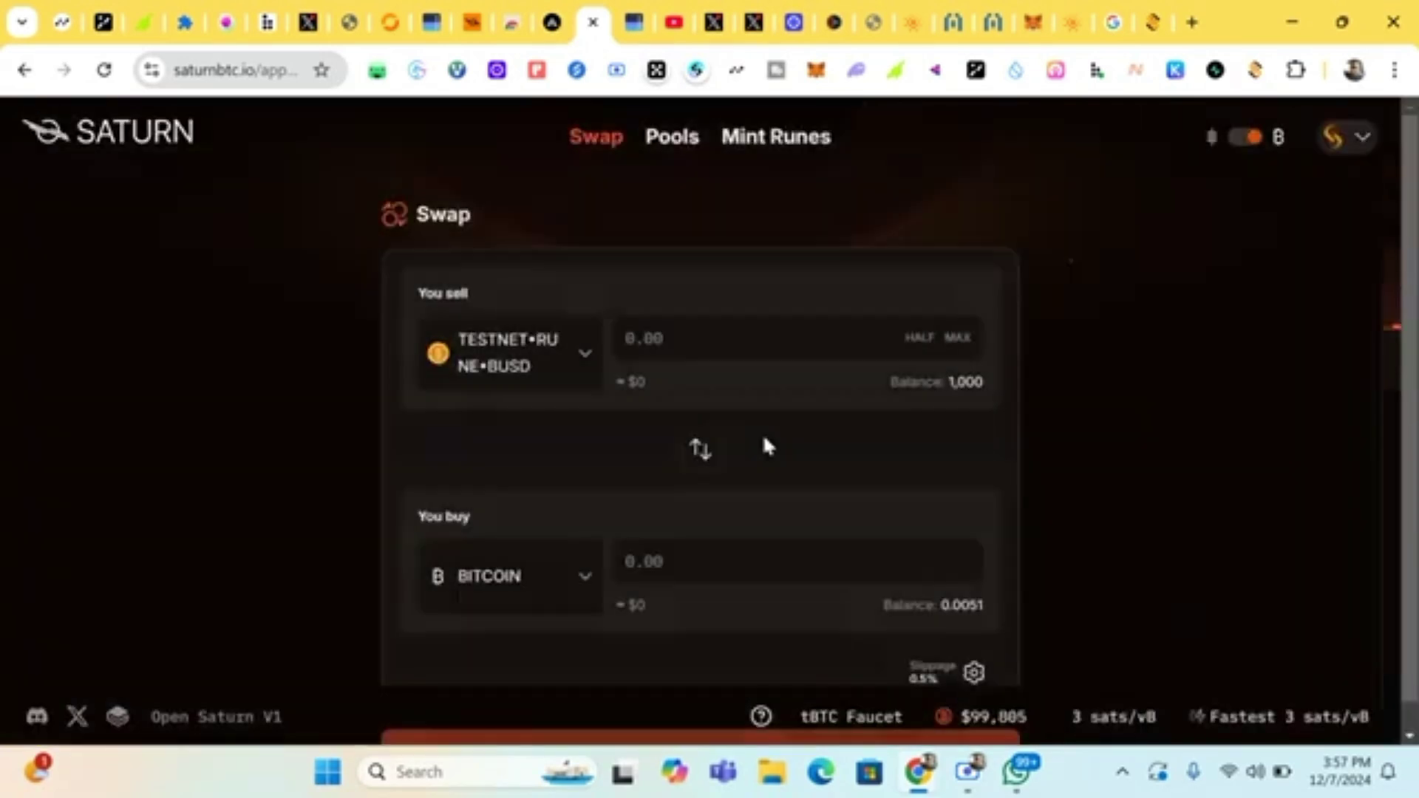
click(918, 340)
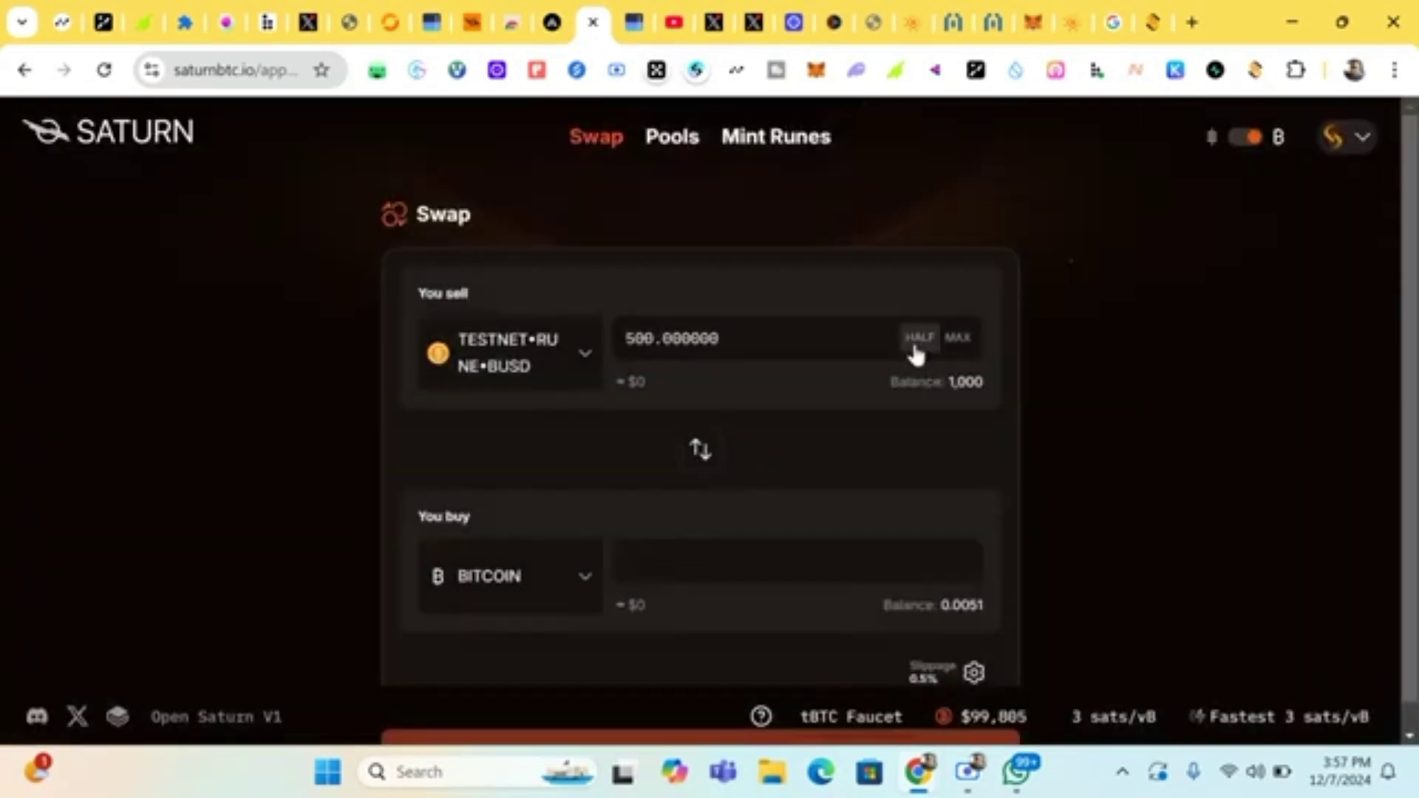
scroll(717, 566, down, 1)
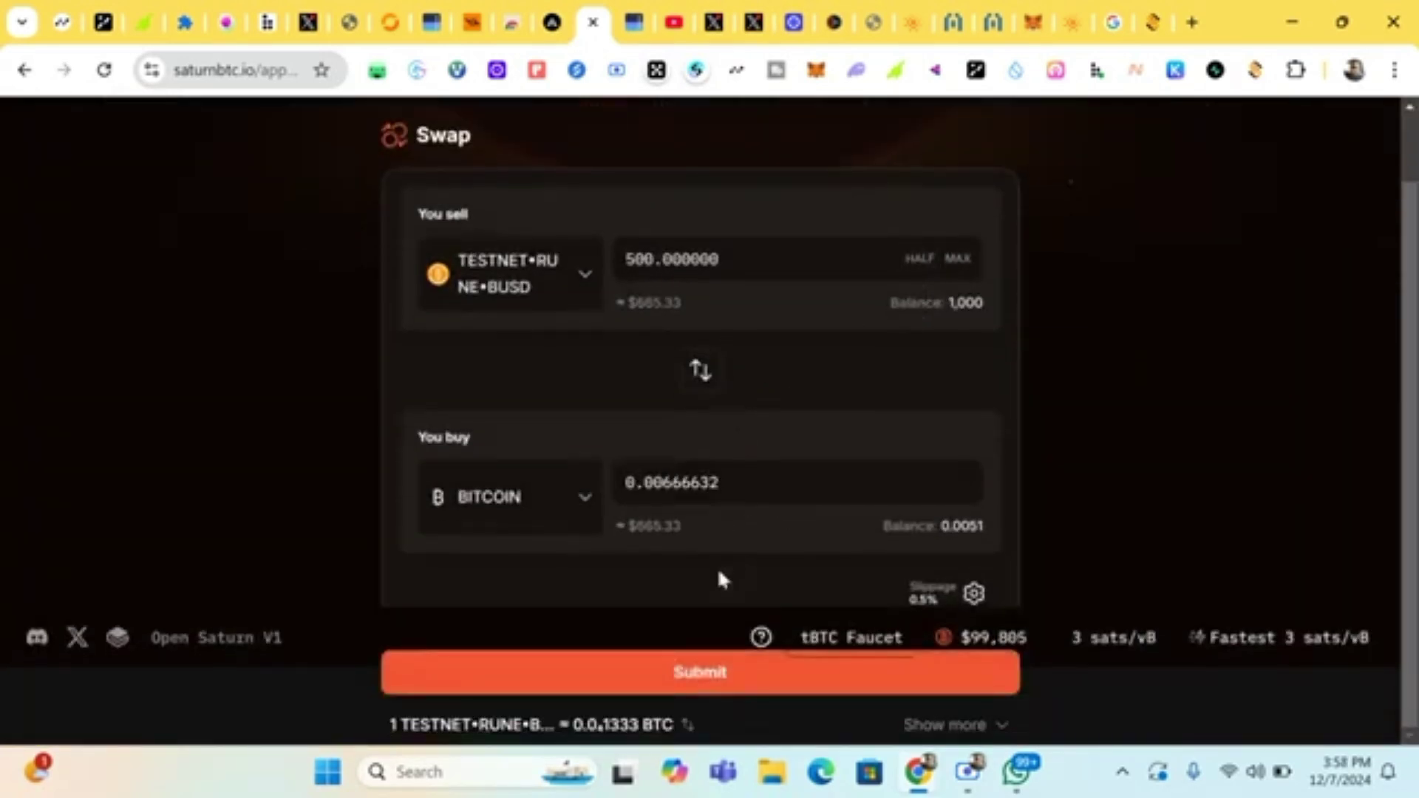
click(656, 671)
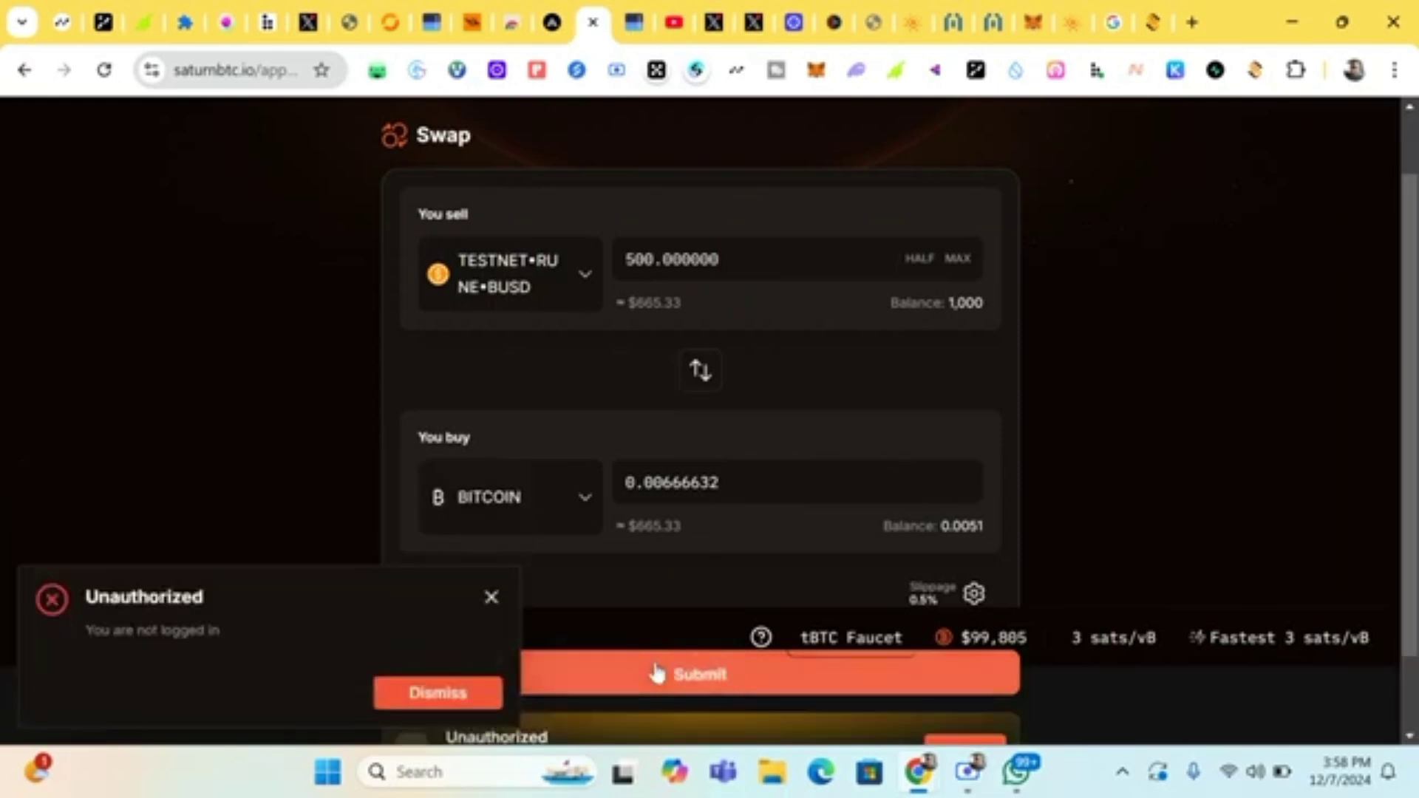
scroll(1243, 310, up, 2)
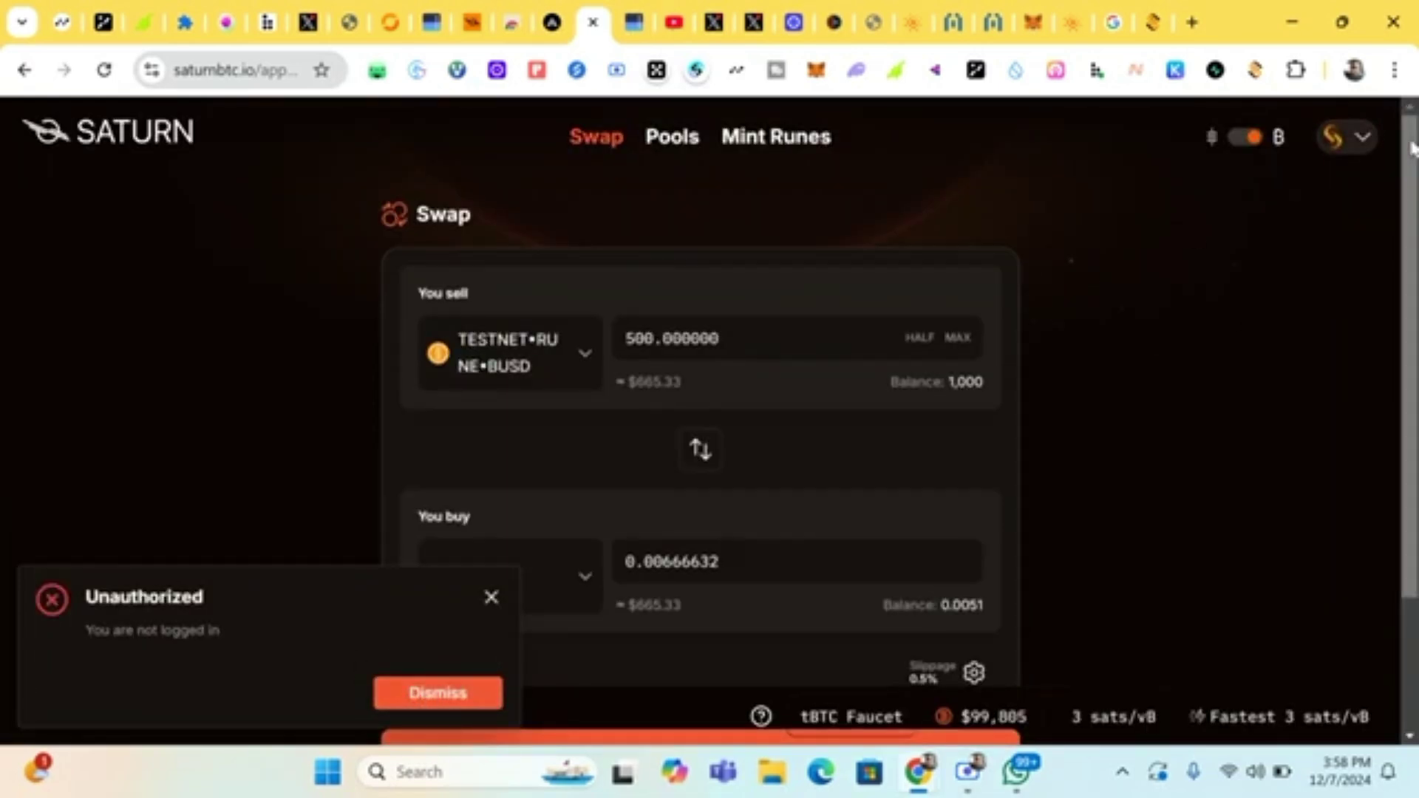
- Disconnect Saturn's wallet, reconnect via Unisat, and sign the UniSat login message
click(1363, 138)
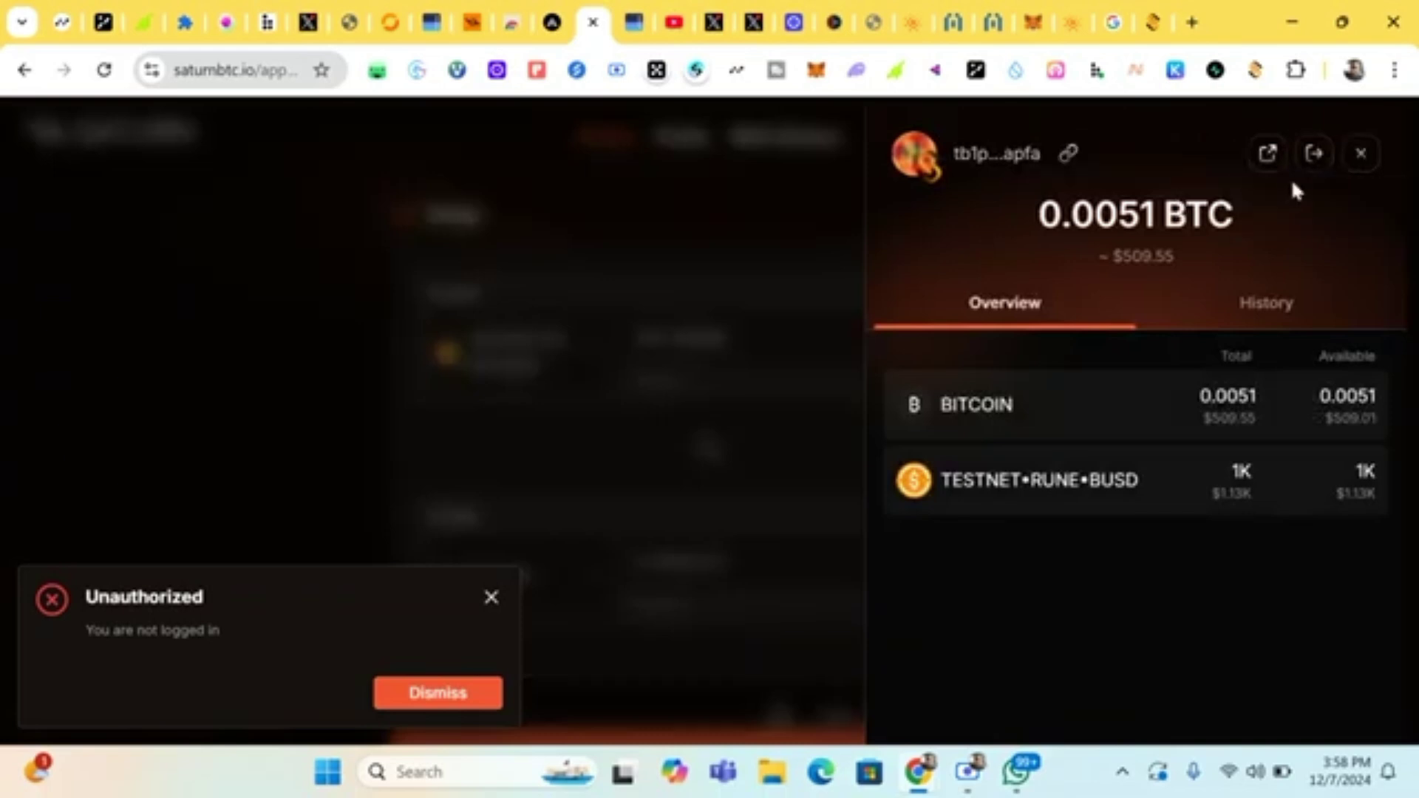
click(1313, 154)
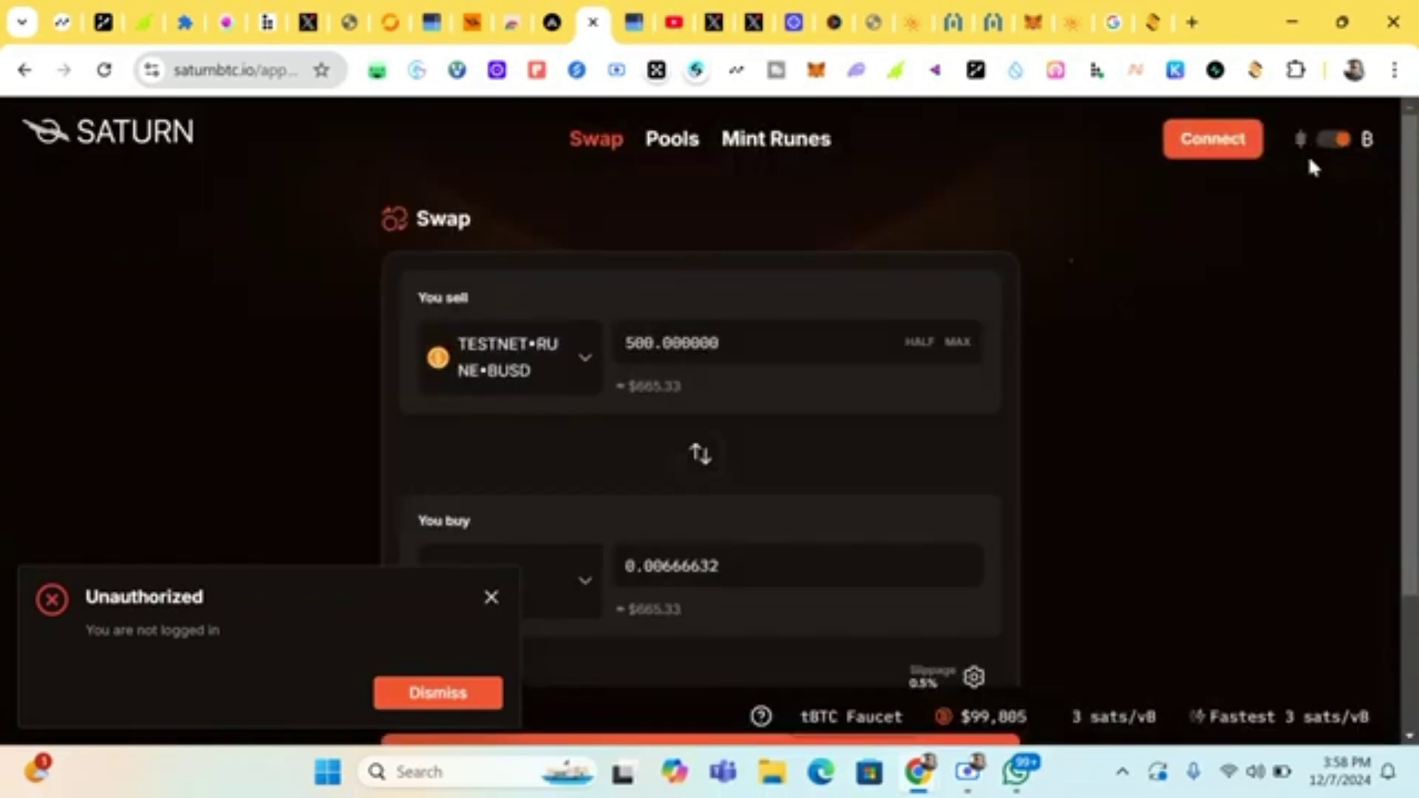
click(1211, 151)
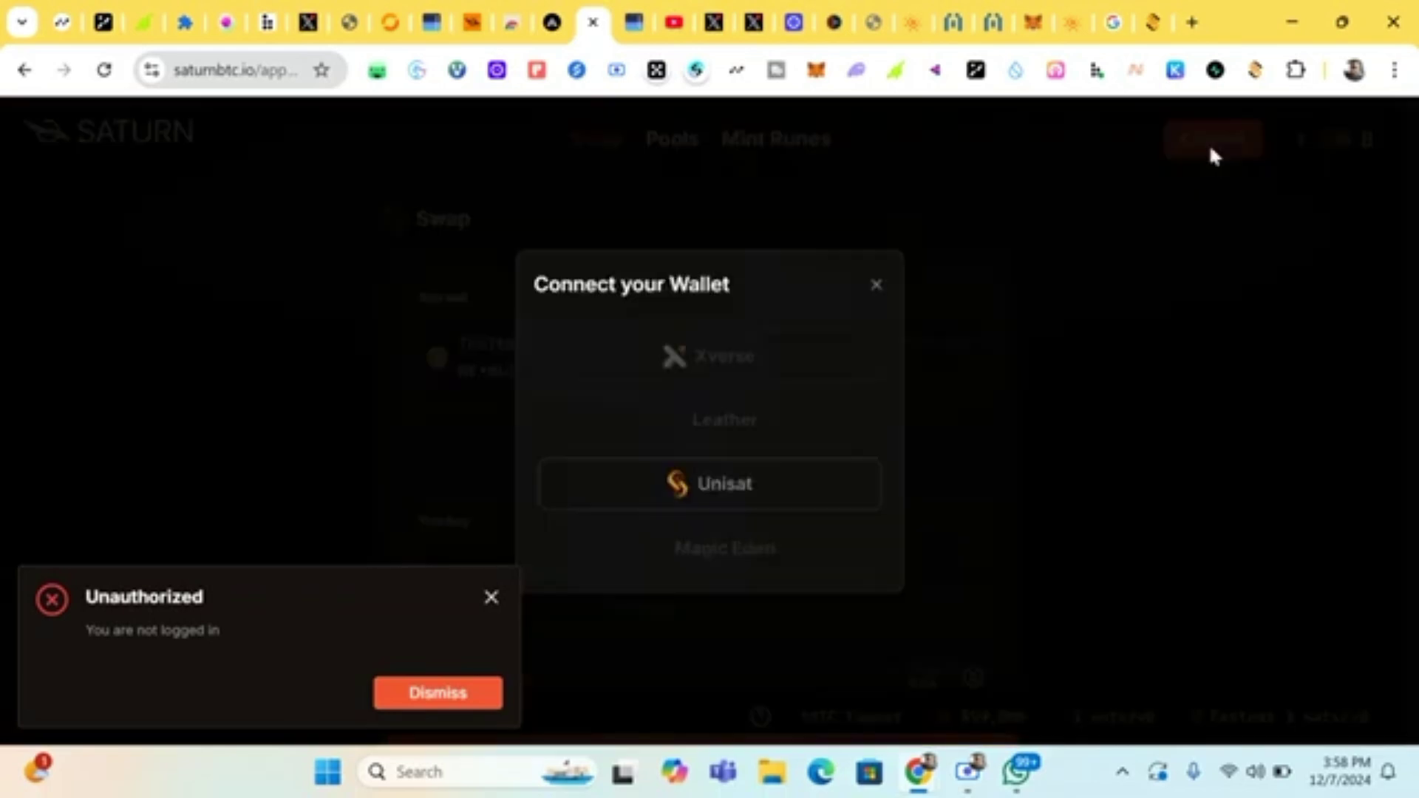
click(791, 486)
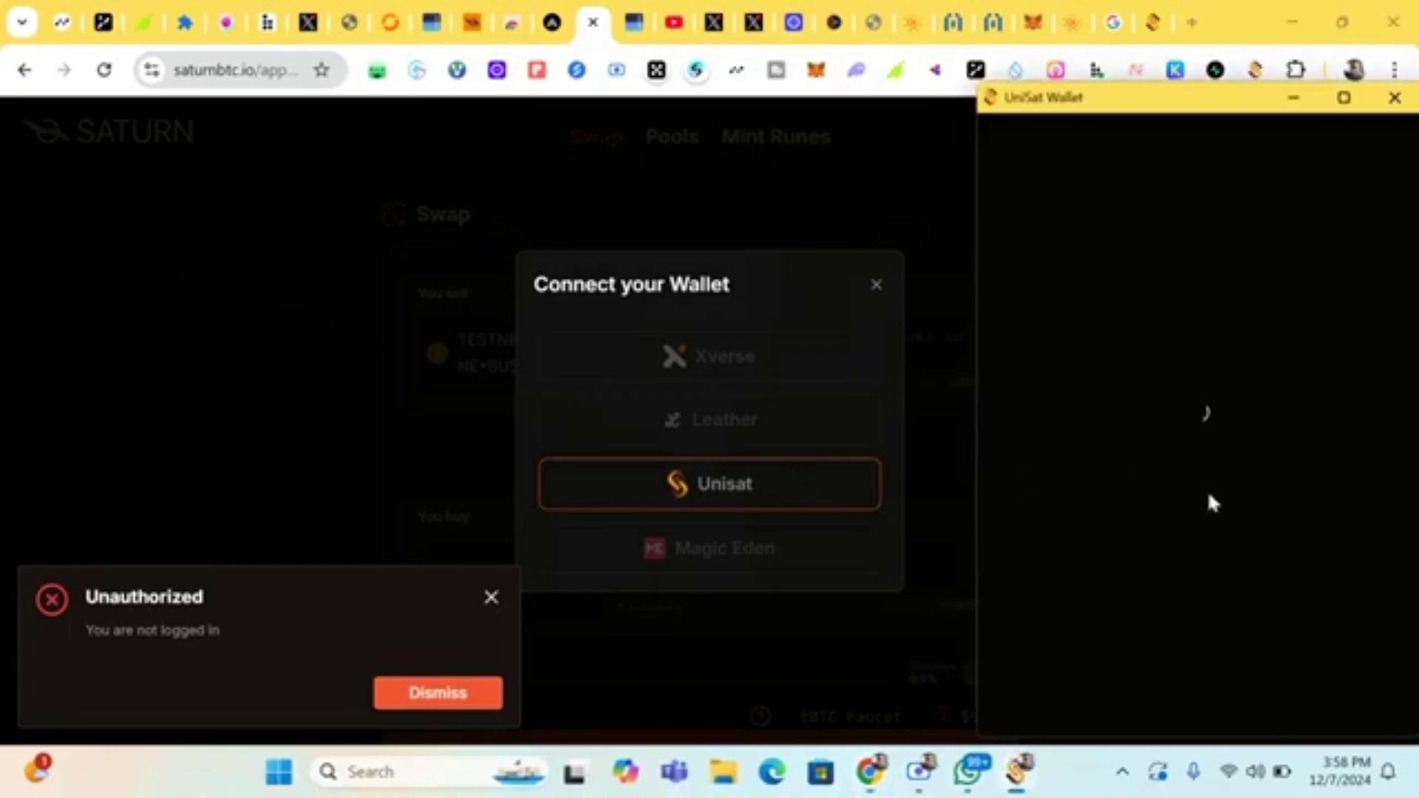
click(1277, 686)
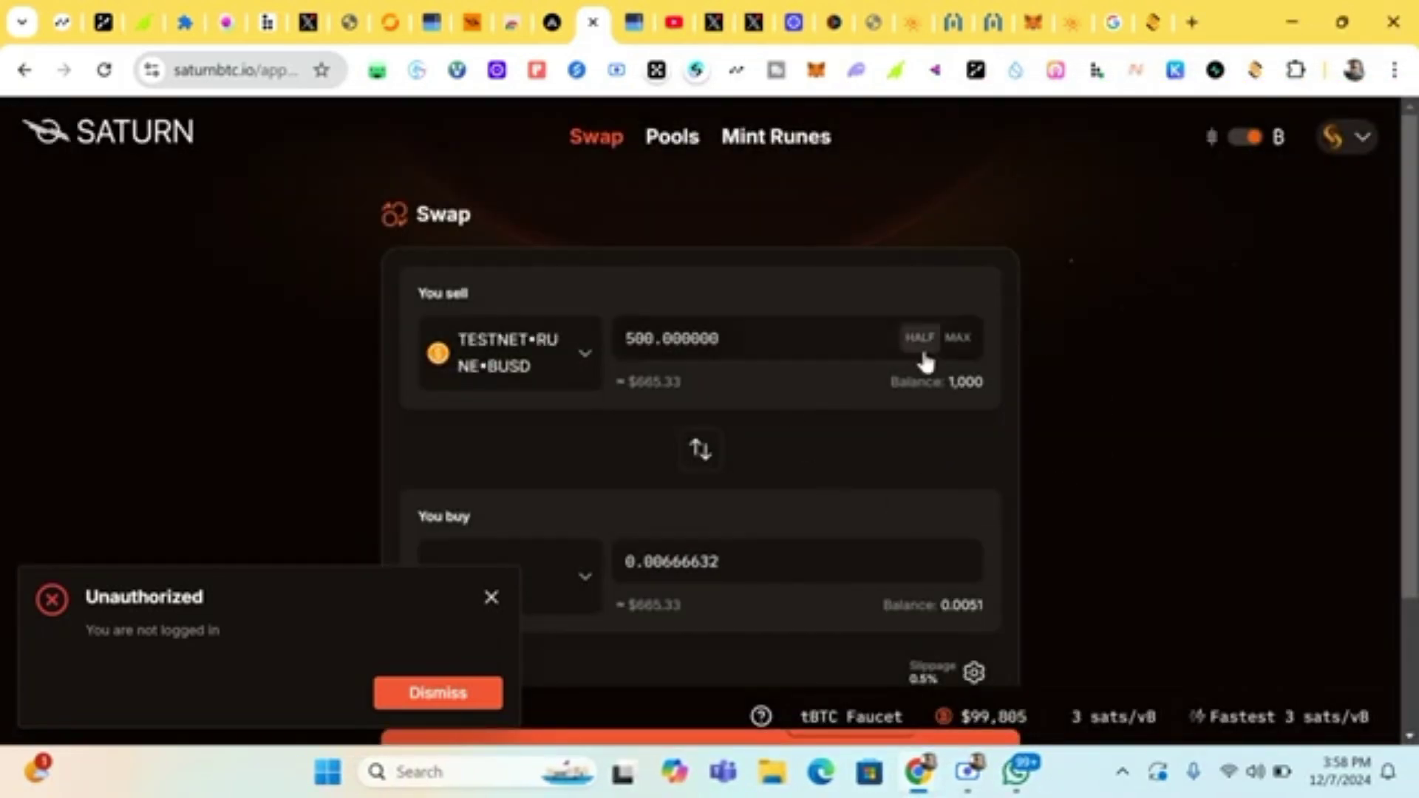
- Resubmit the swap, then flip the pair to sell half the Bitcoin balance, dismissing each error
click(720, 580)
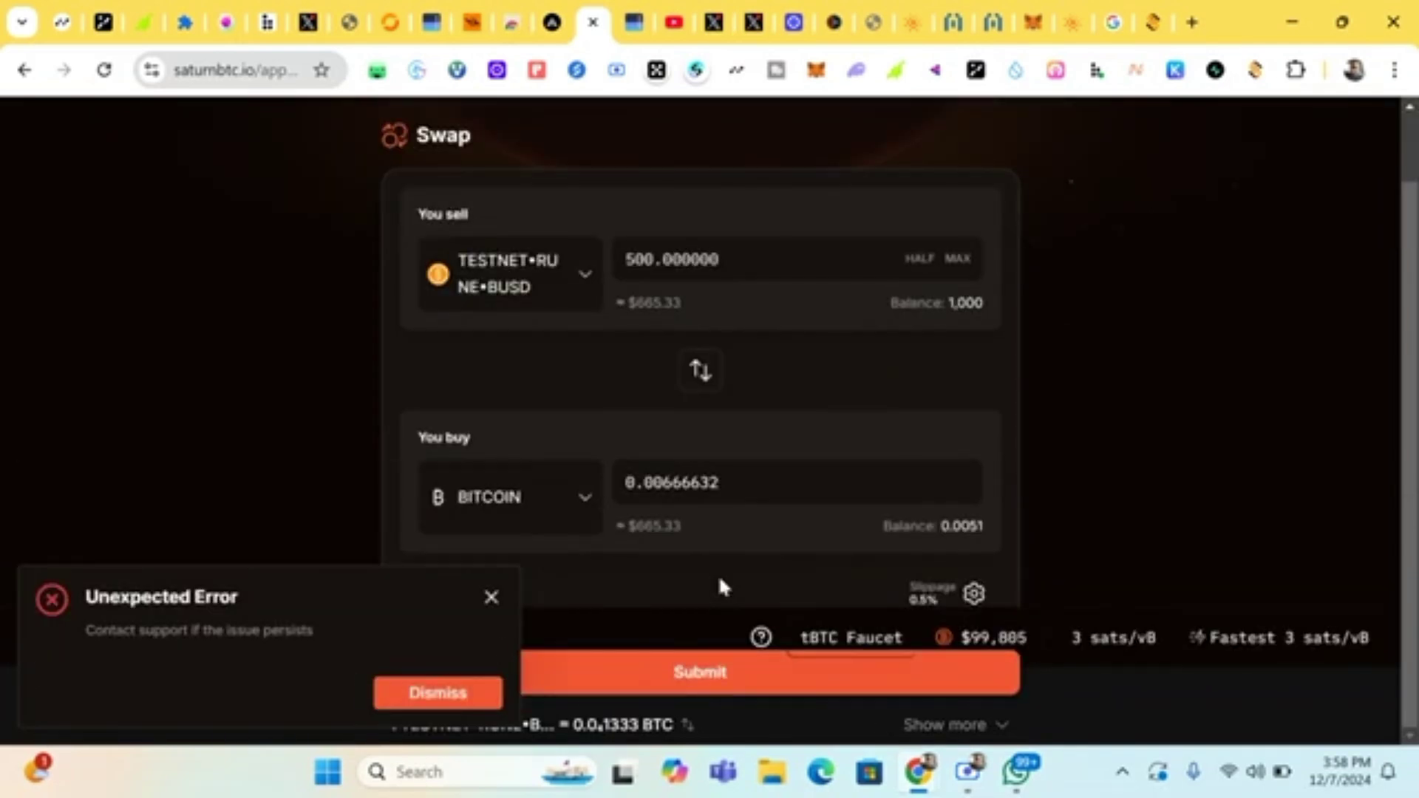
click(448, 692)
click(696, 374)
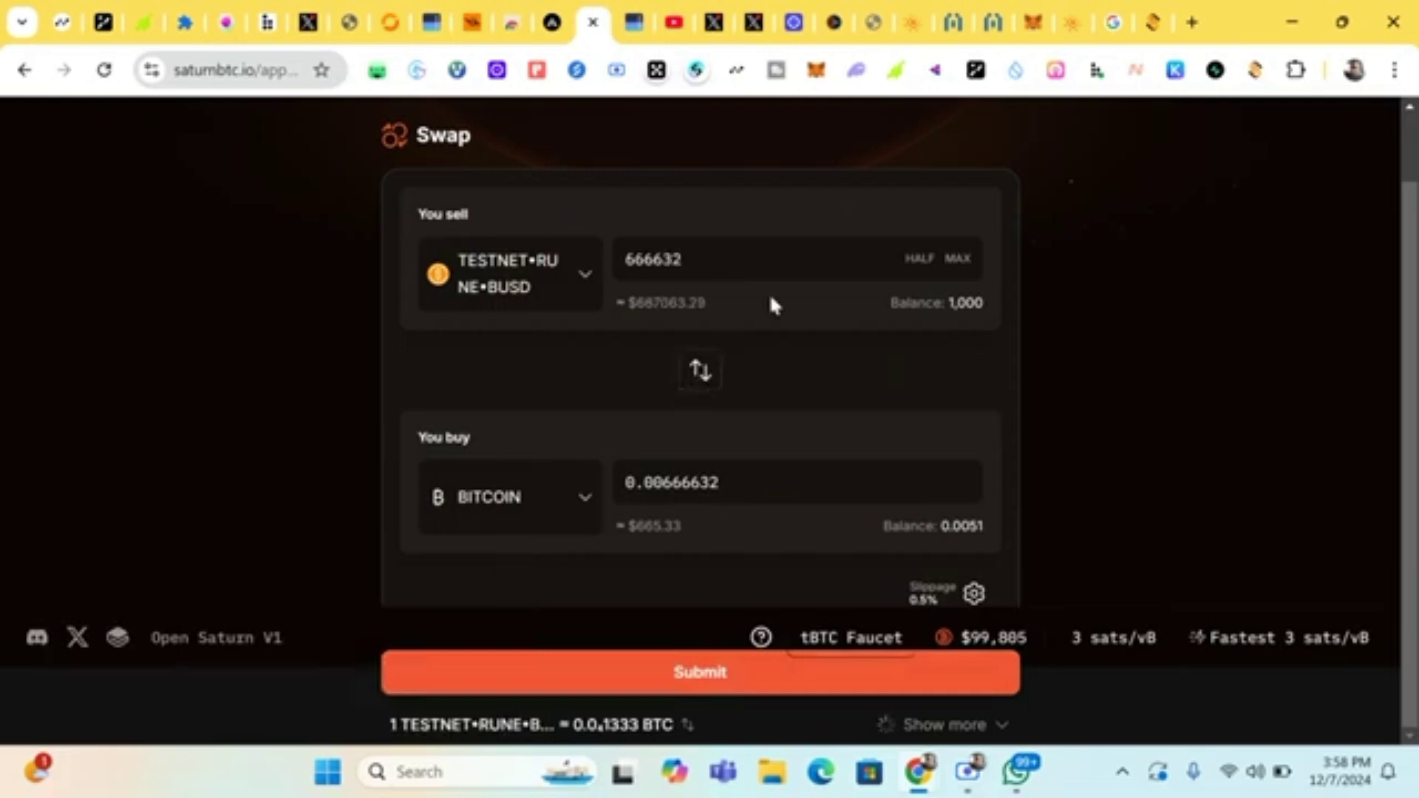
scroll(917, 266, up, 1)
click(914, 353)
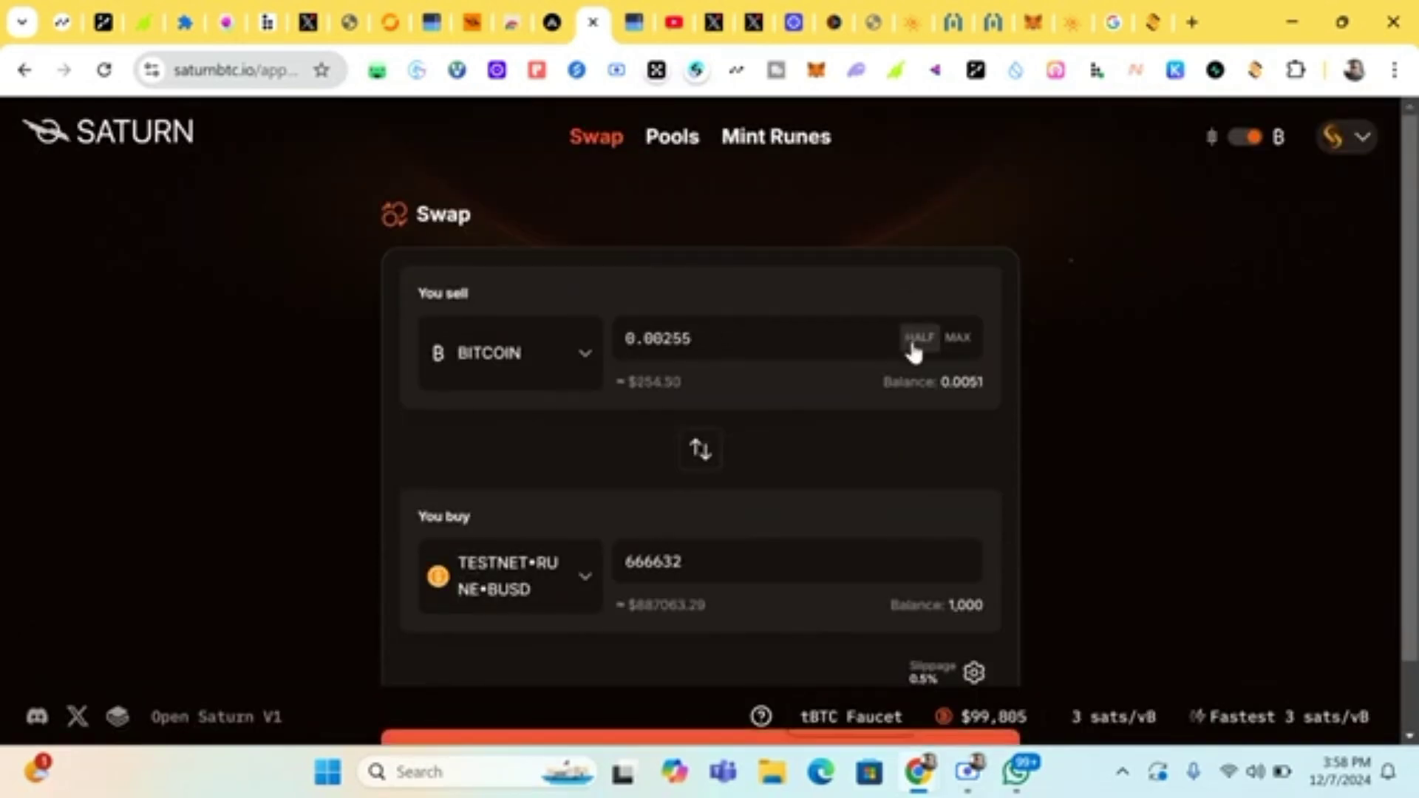
scroll(656, 672, down, 1)
click(651, 680)
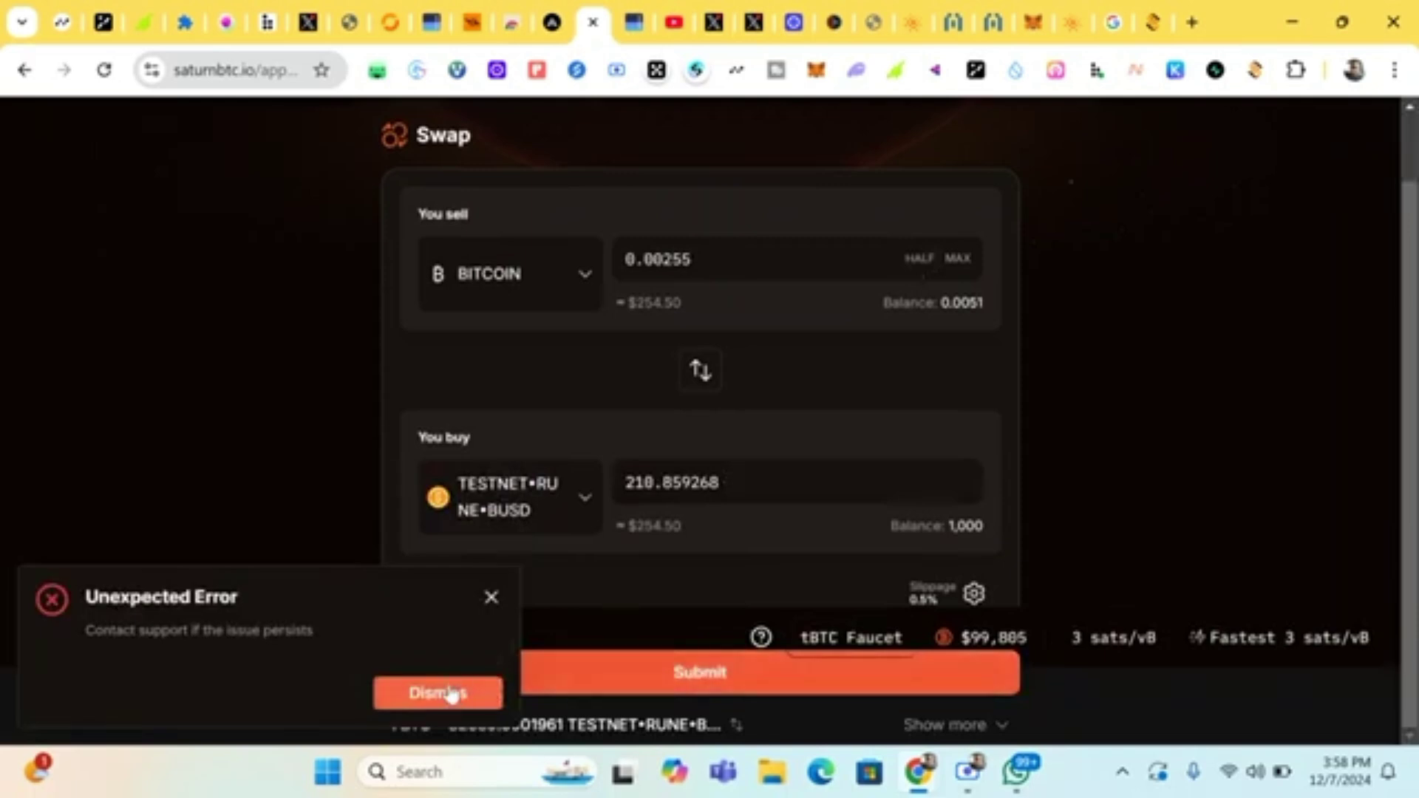
click(453, 691)
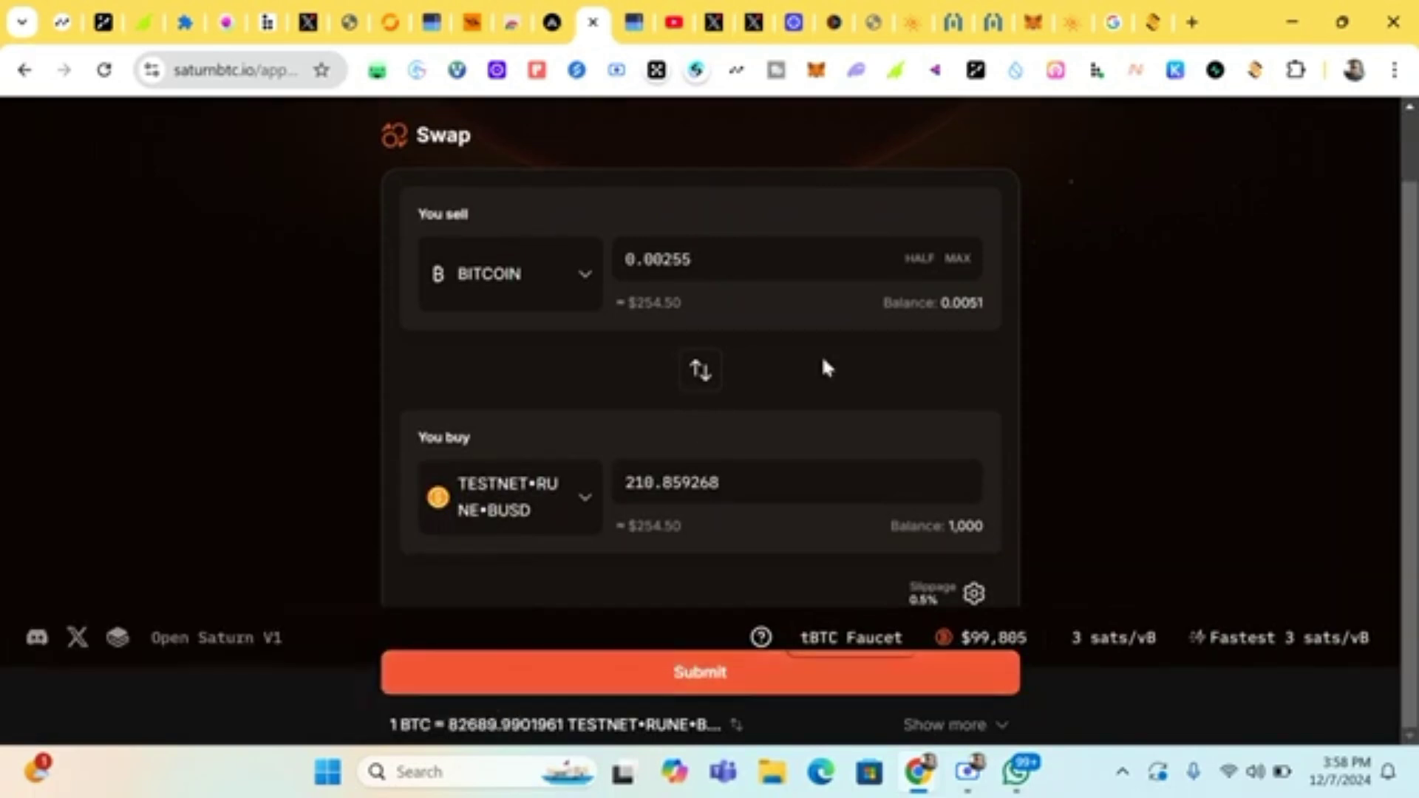
- Sell the full 0.0051 Bitcoin balance for TESTNET•RUNE•BUSD and dismiss the Unexpected Error
click(957, 260)
click(678, 675)
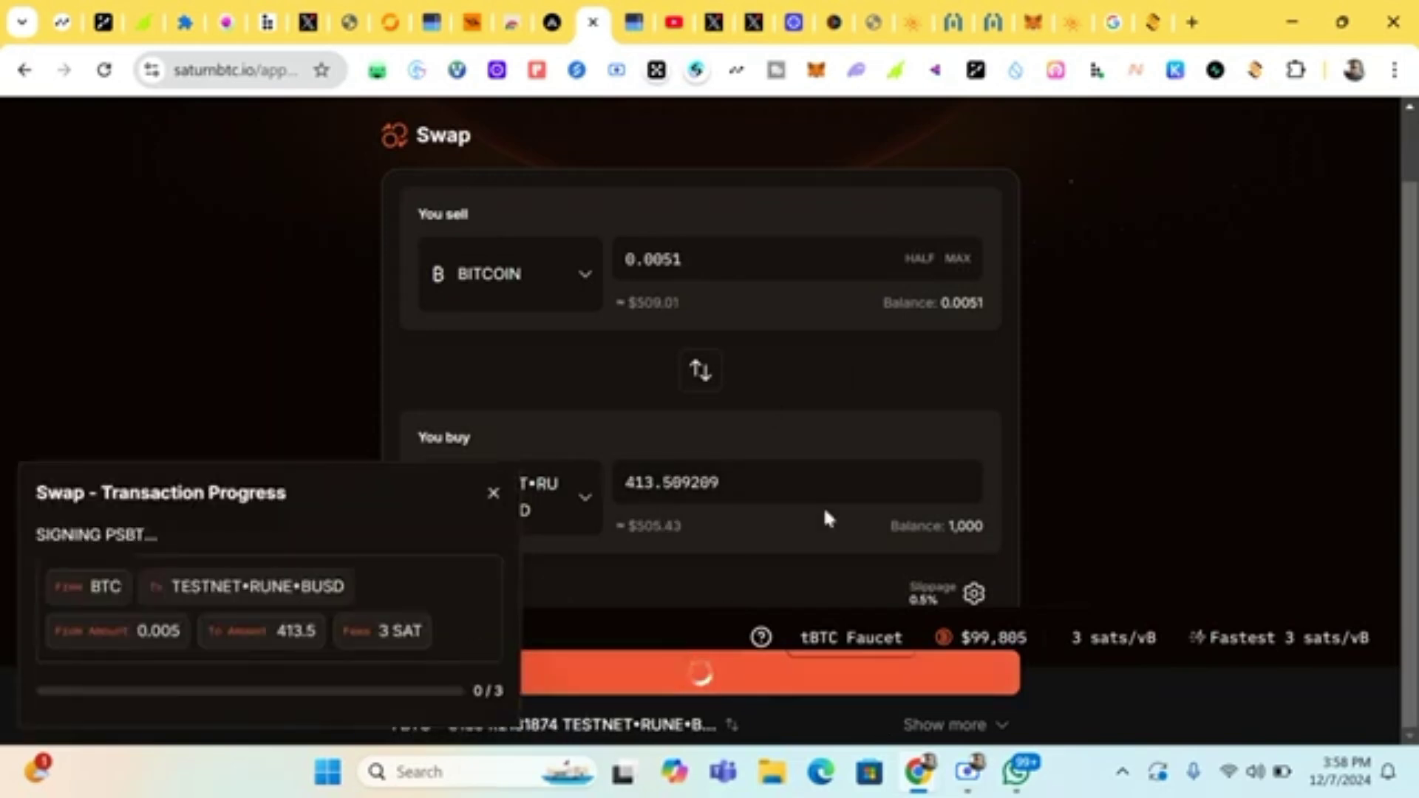
scroll(826, 517, up, 1)
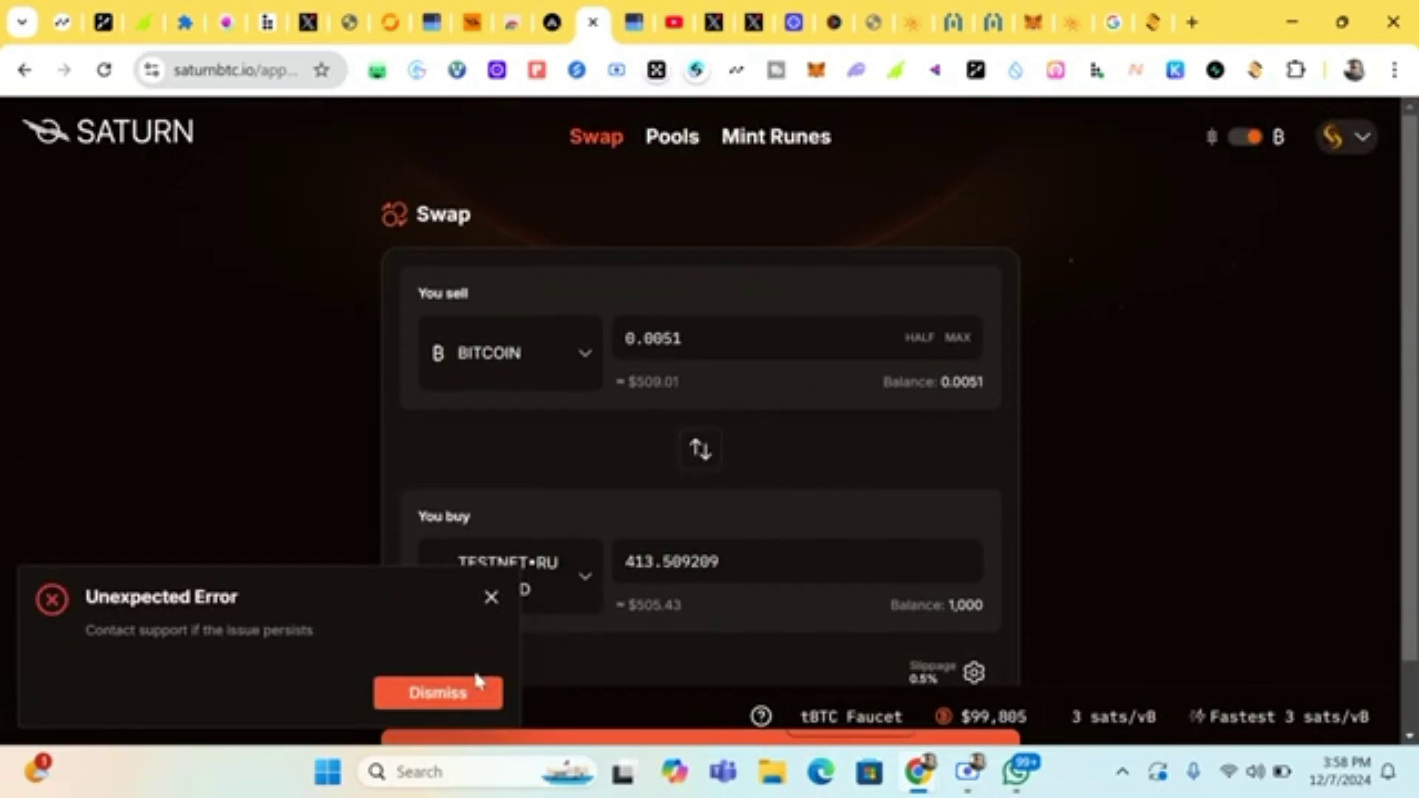
click(472, 695)
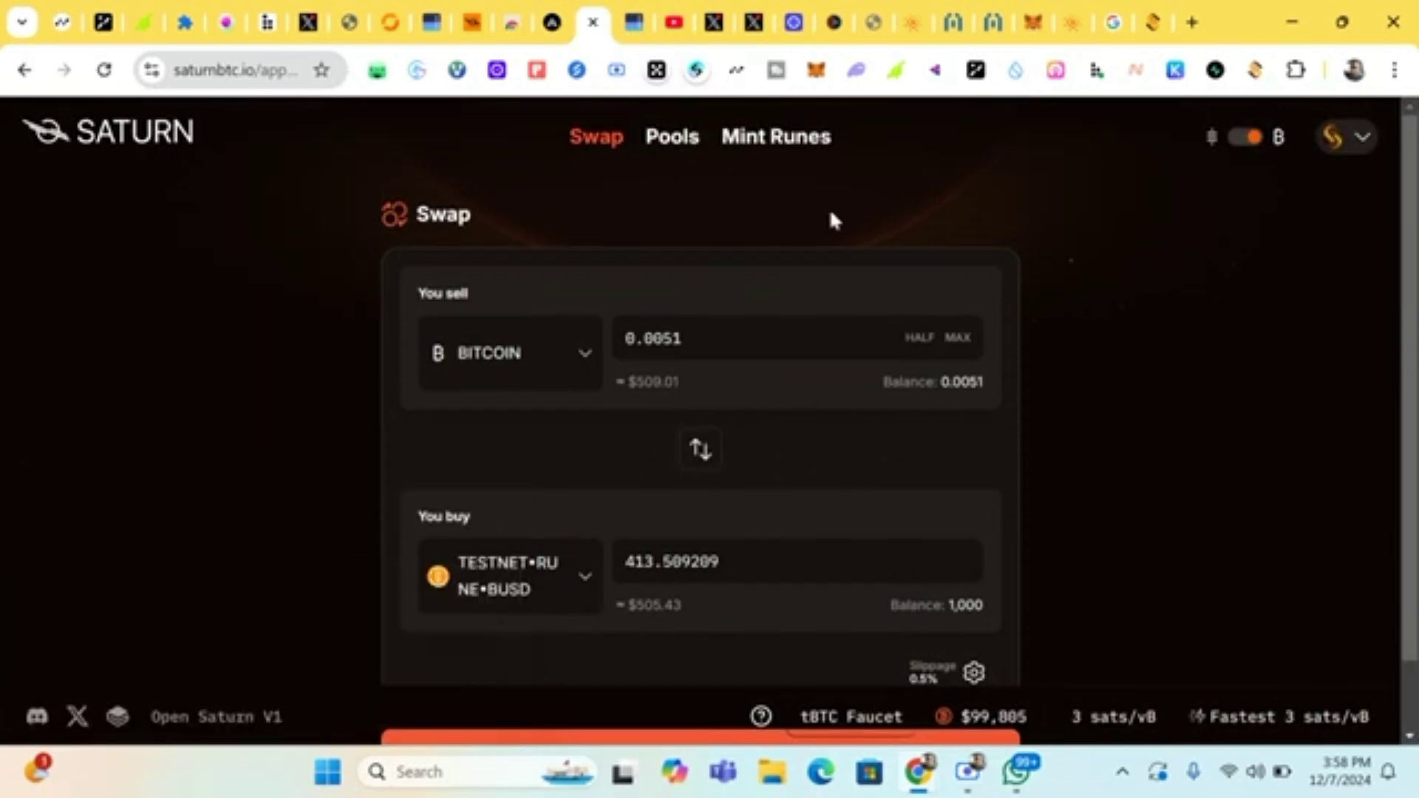
- Go to Pools, expand TESTNET•RUNE•BUSD, and open its FEE RATE 4.00% pool
click(674, 151)
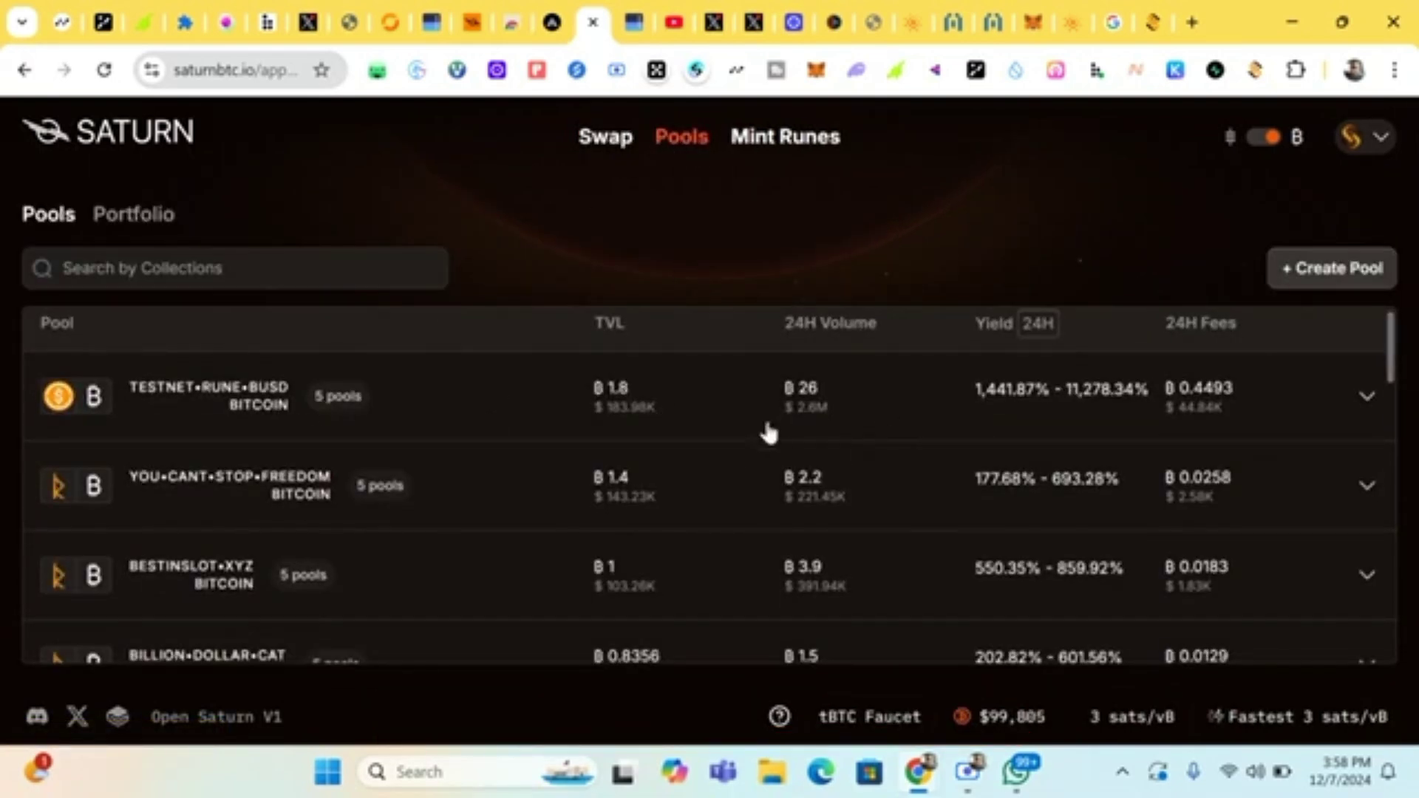
click(1362, 399)
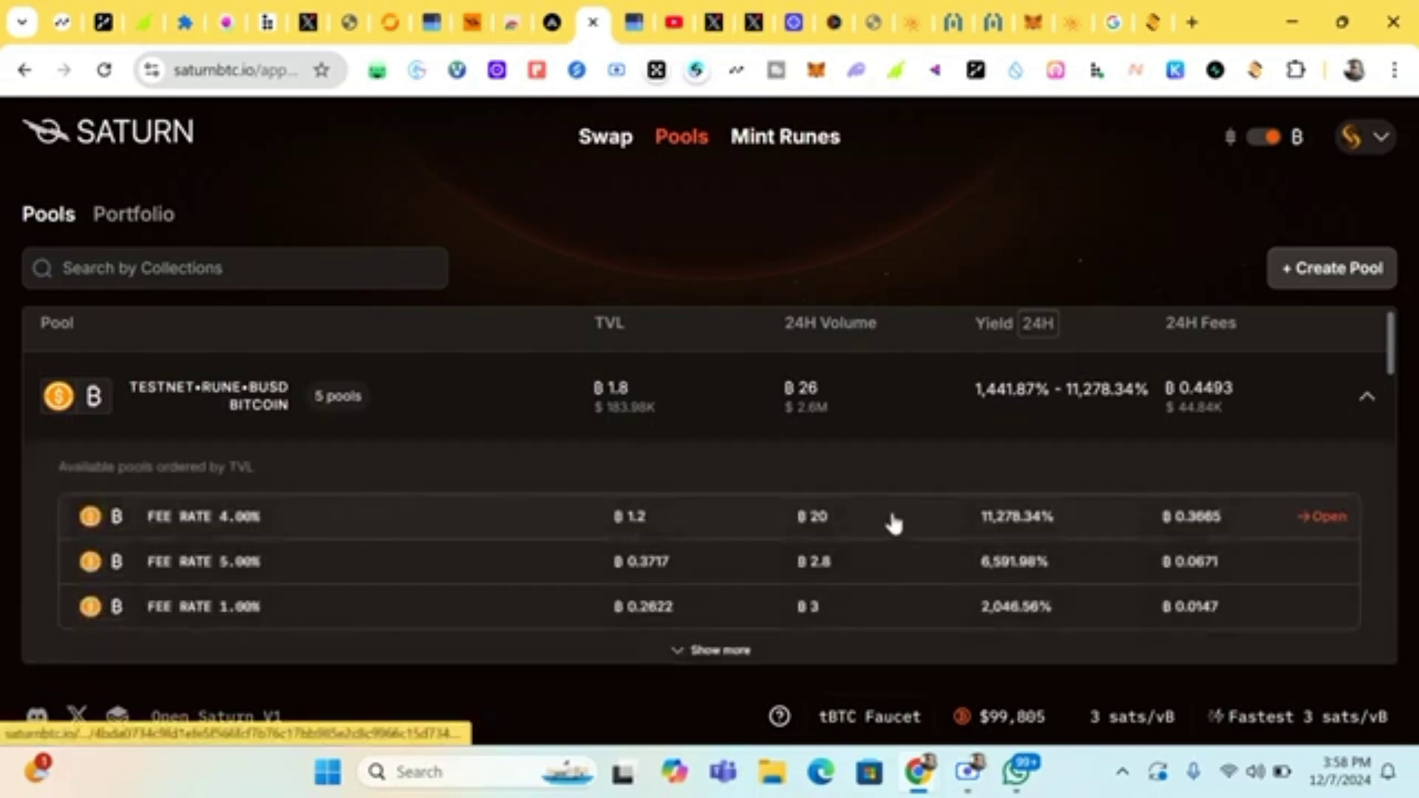
click(1326, 517)
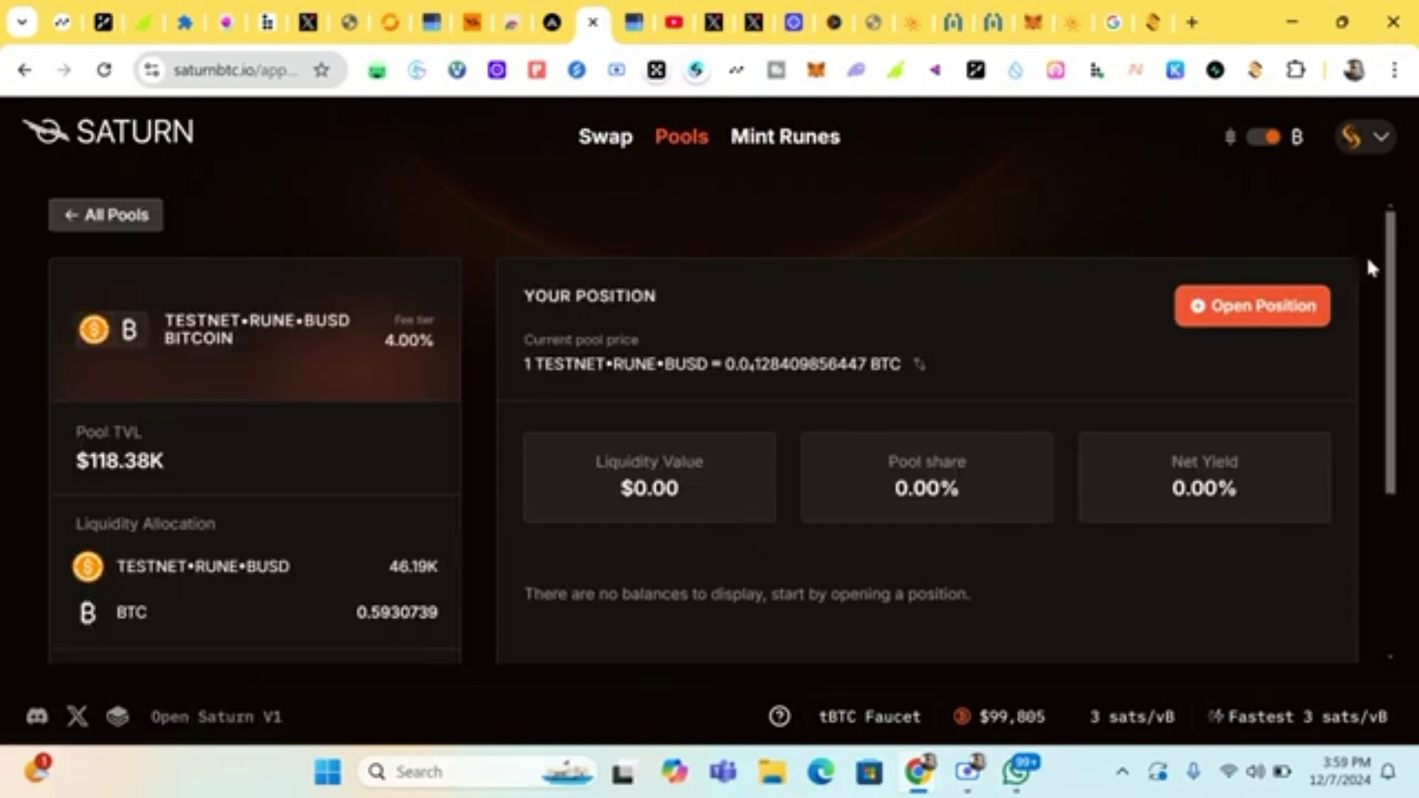
- Open a position with 100 TESTNET•RUNE•BUSD in the 4.00% pool, submit, and sign both UniSat requests
click(1271, 309)
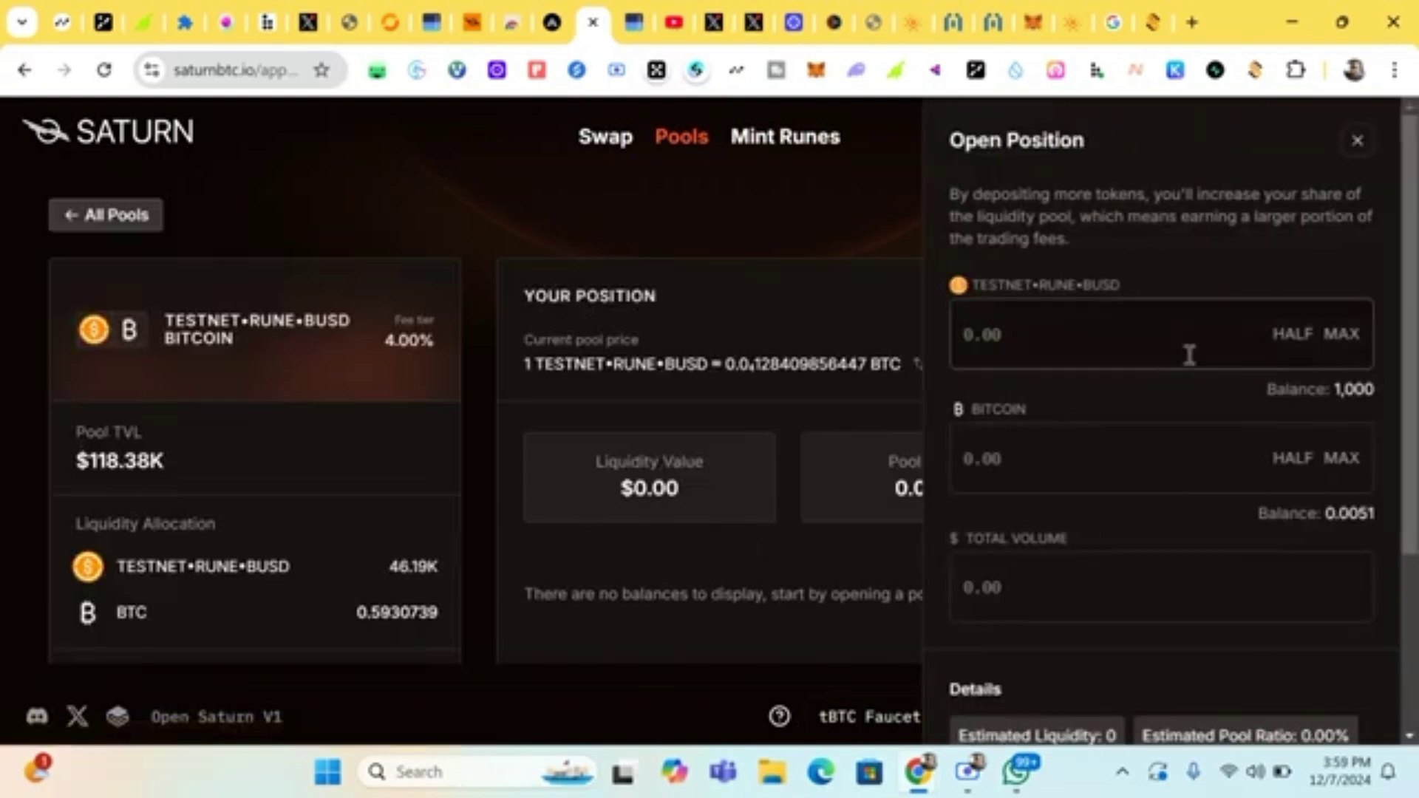
click(1098, 335)
text(100)
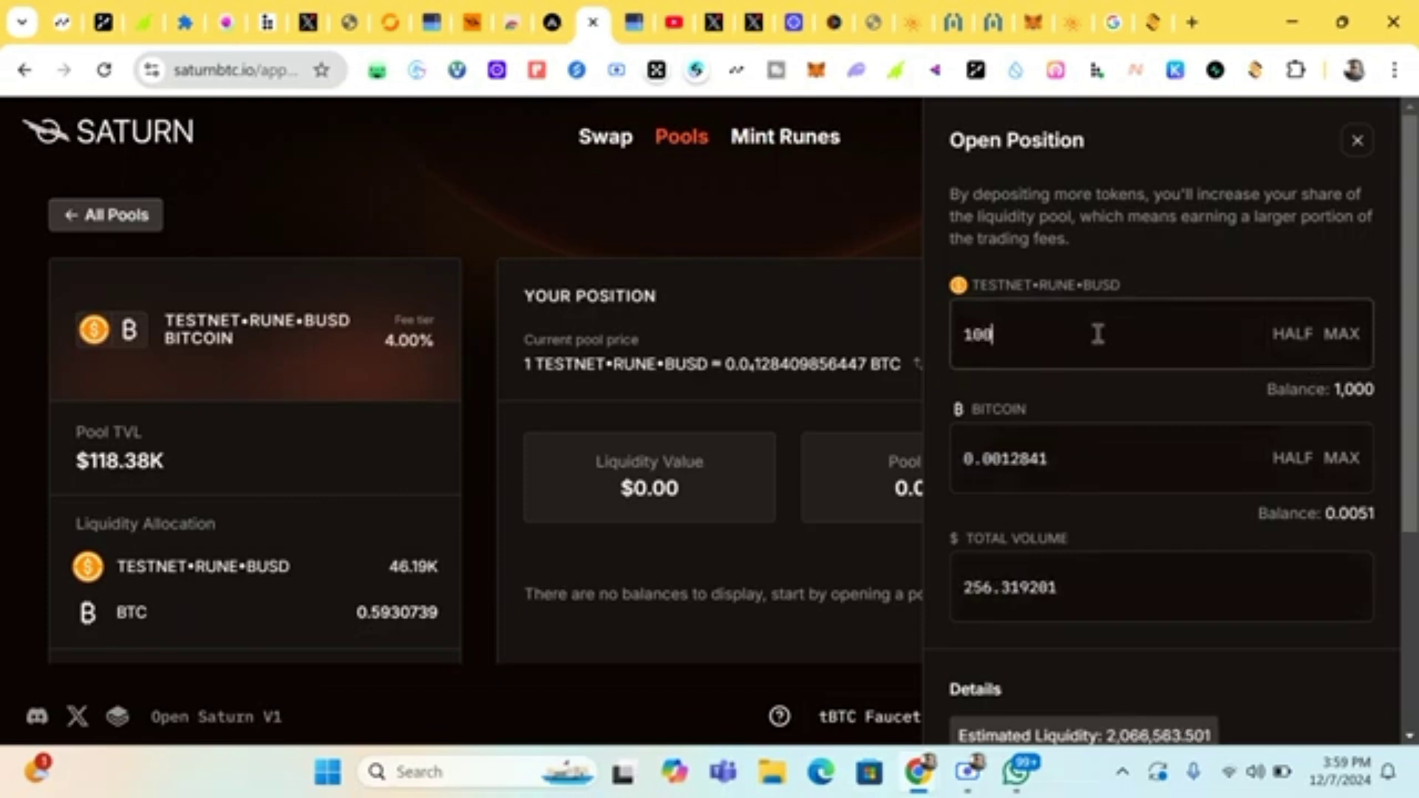
scroll(1155, 522, down, 4)
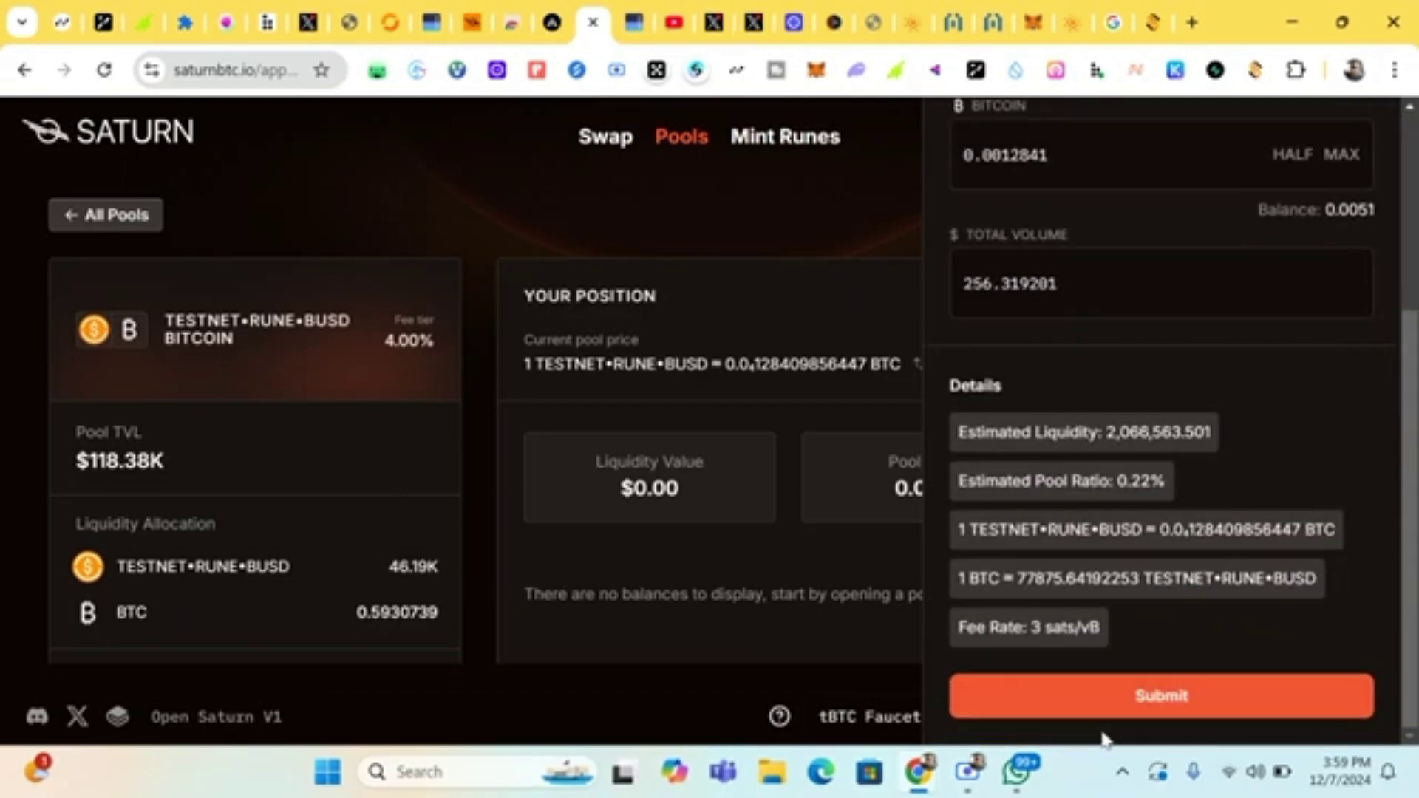
click(1117, 714)
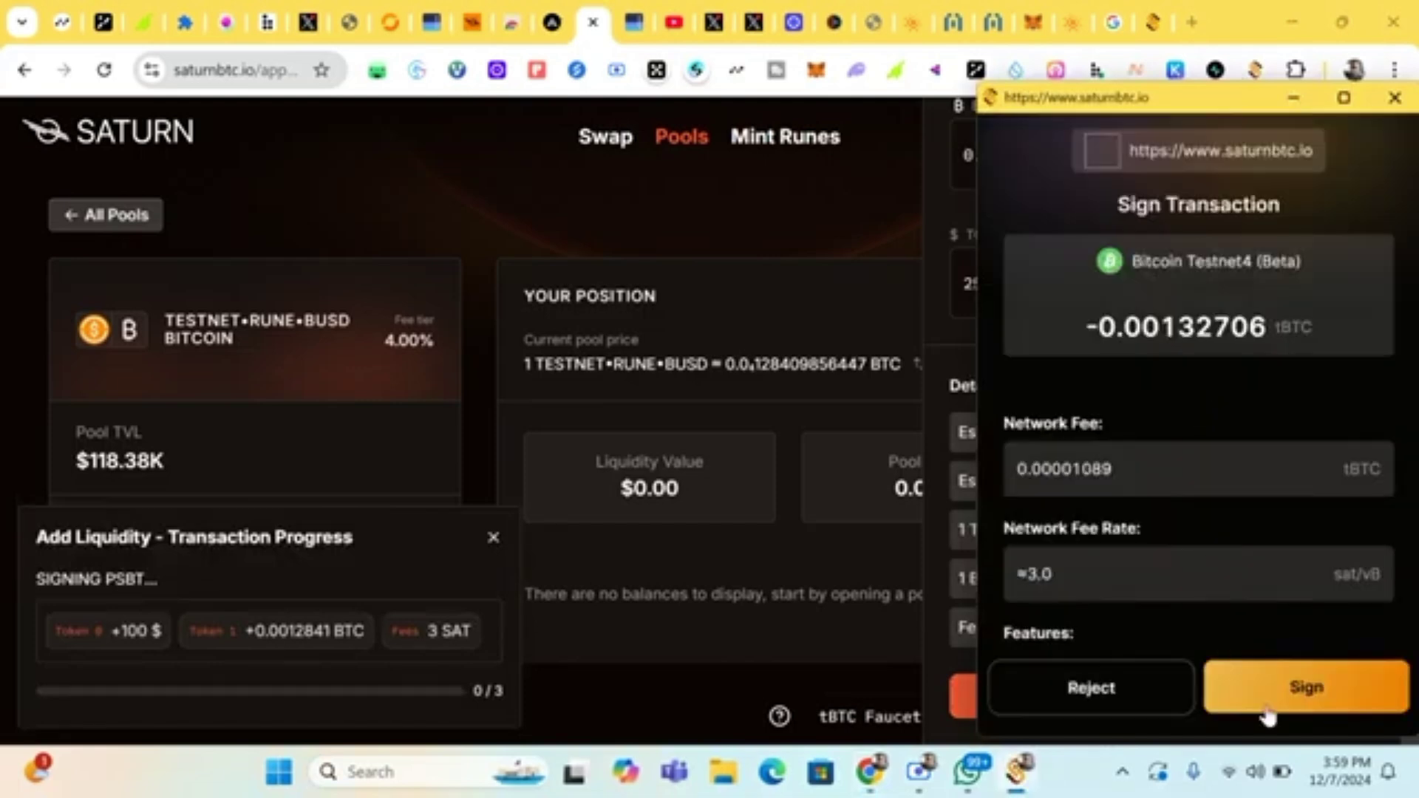
click(1267, 709)
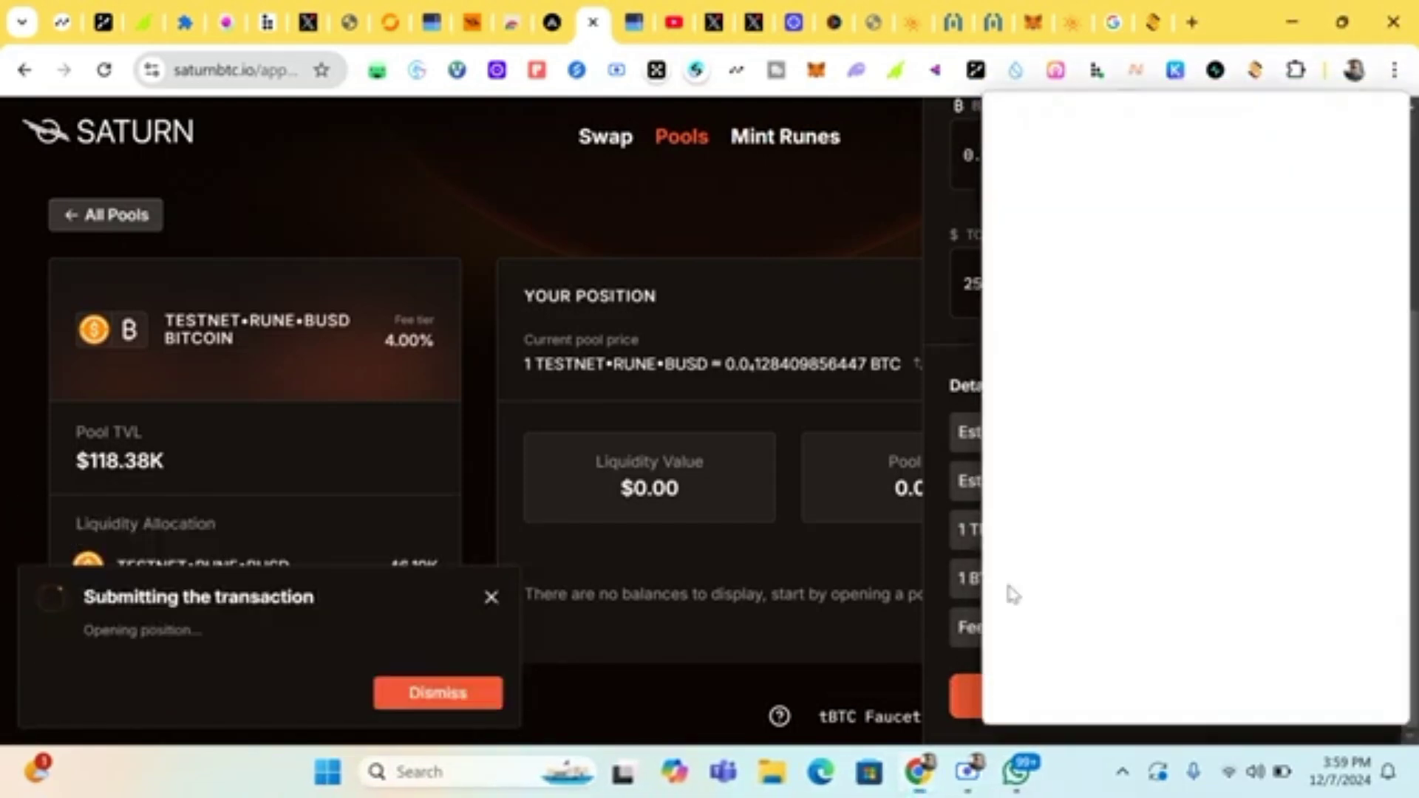
click(1285, 703)
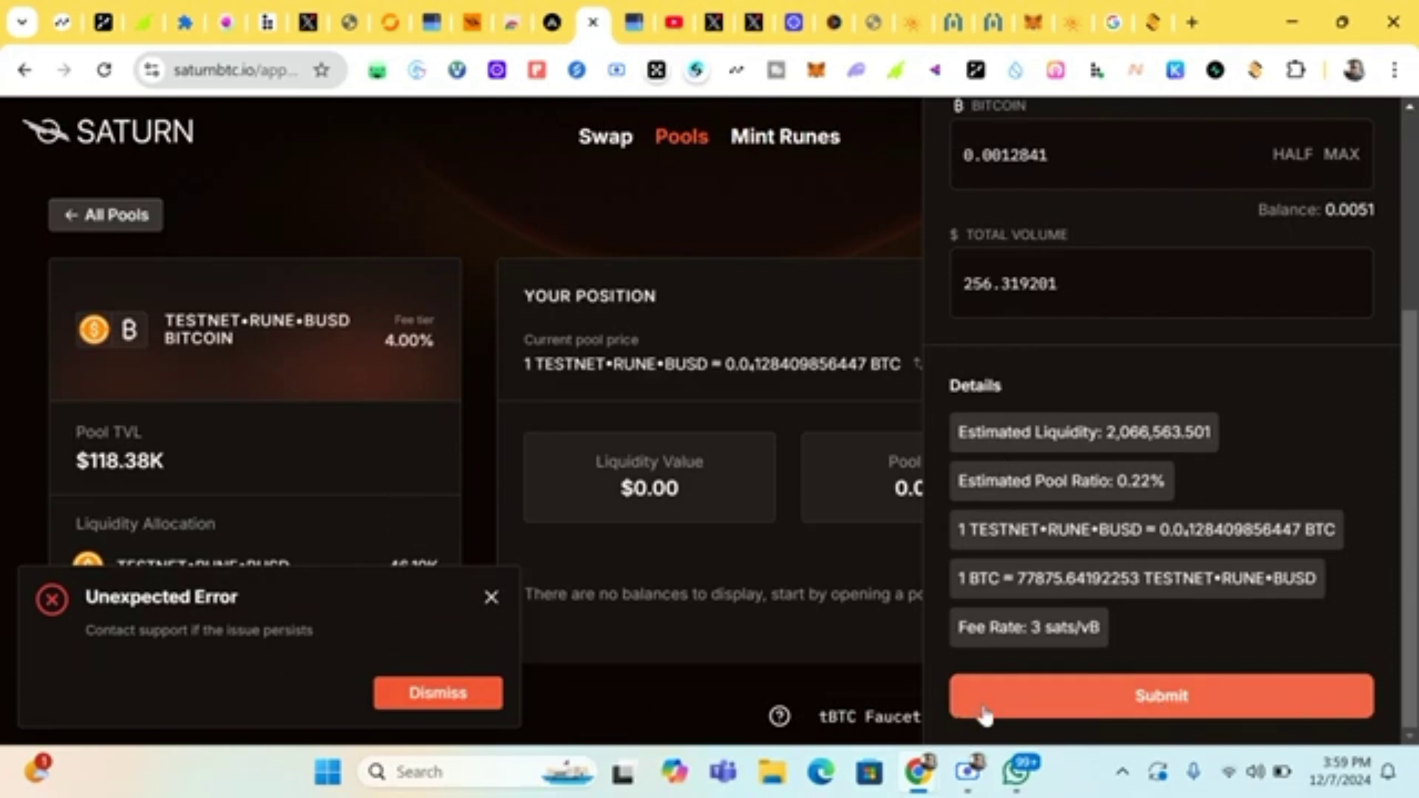
- Resubmit the liquidity deposit and sign both UniSat approval requests
click(1020, 702)
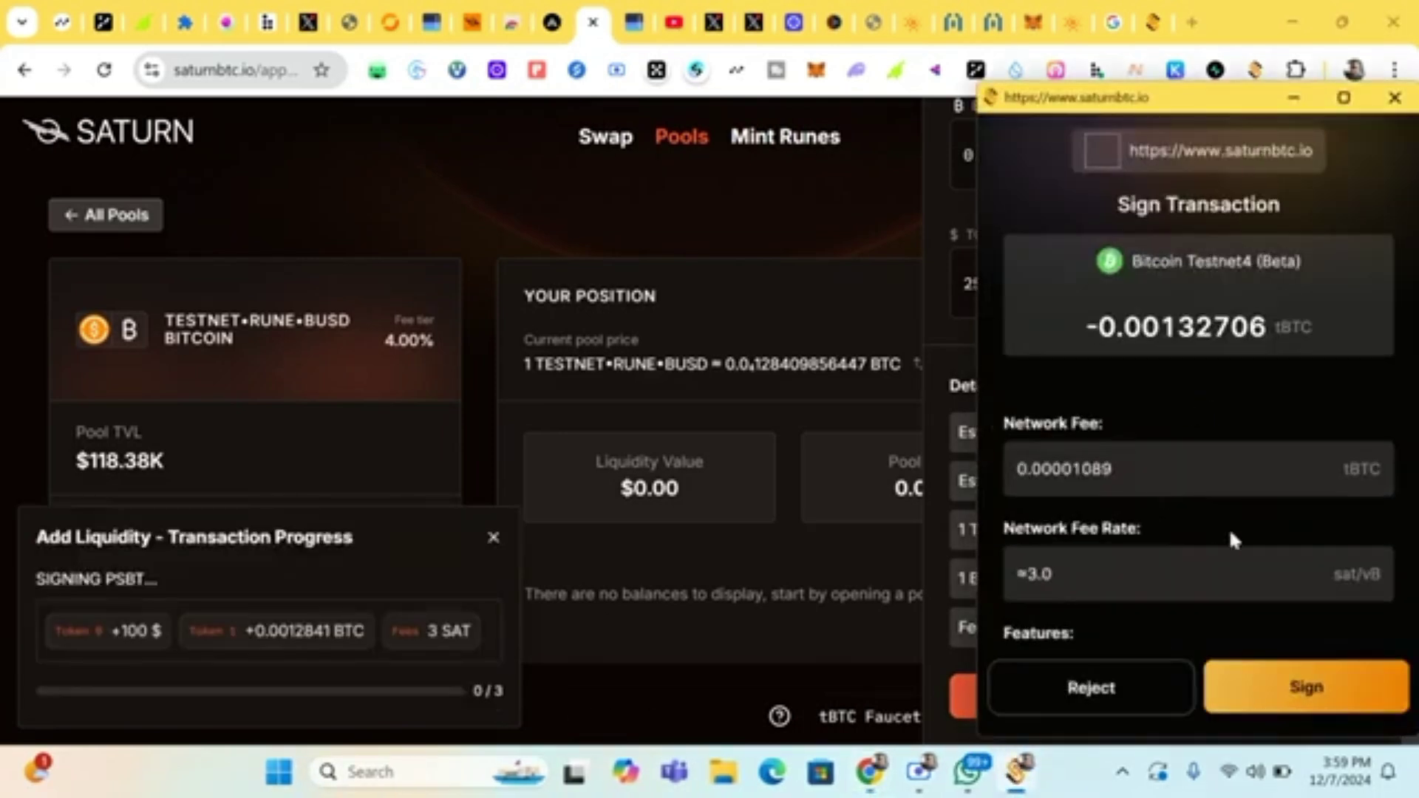
click(1261, 686)
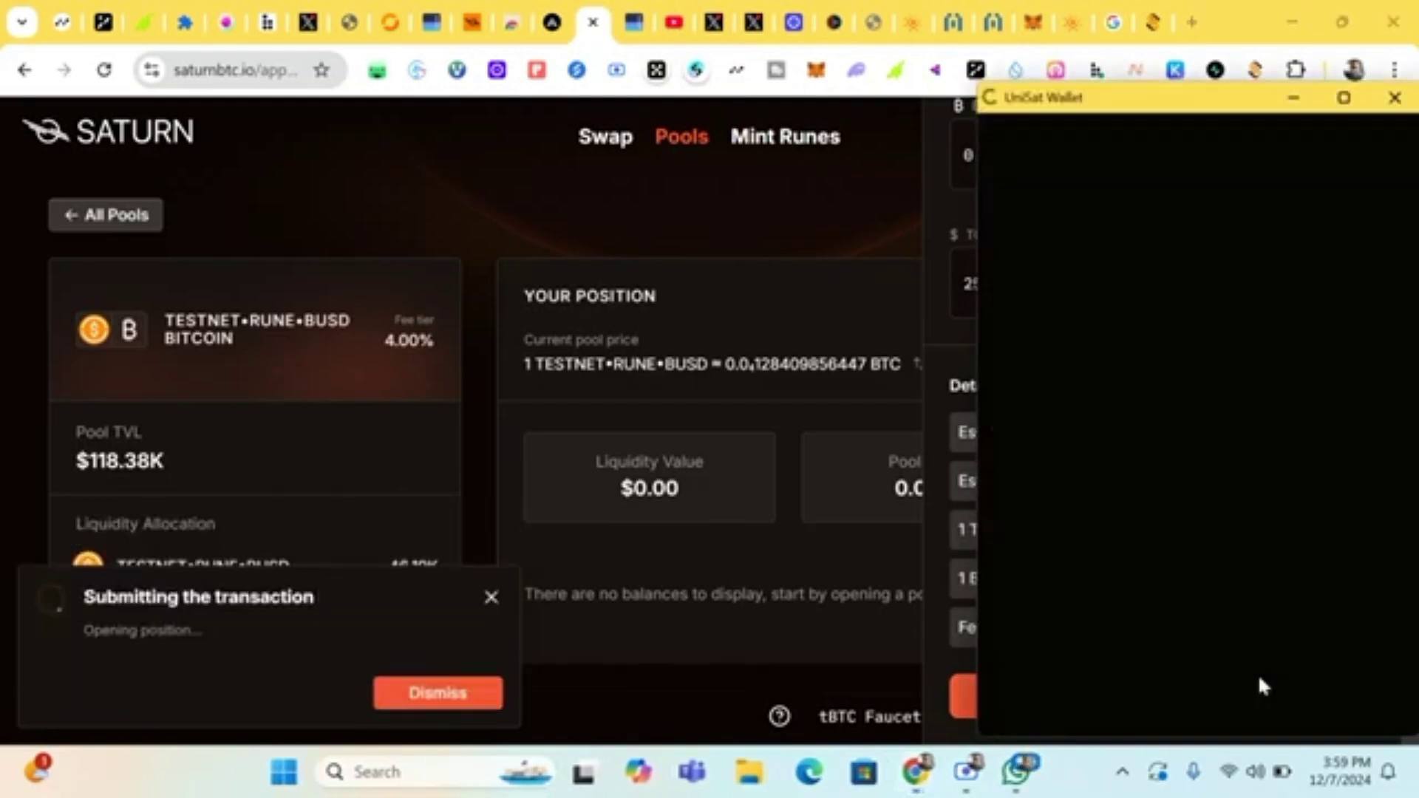
click(1286, 684)
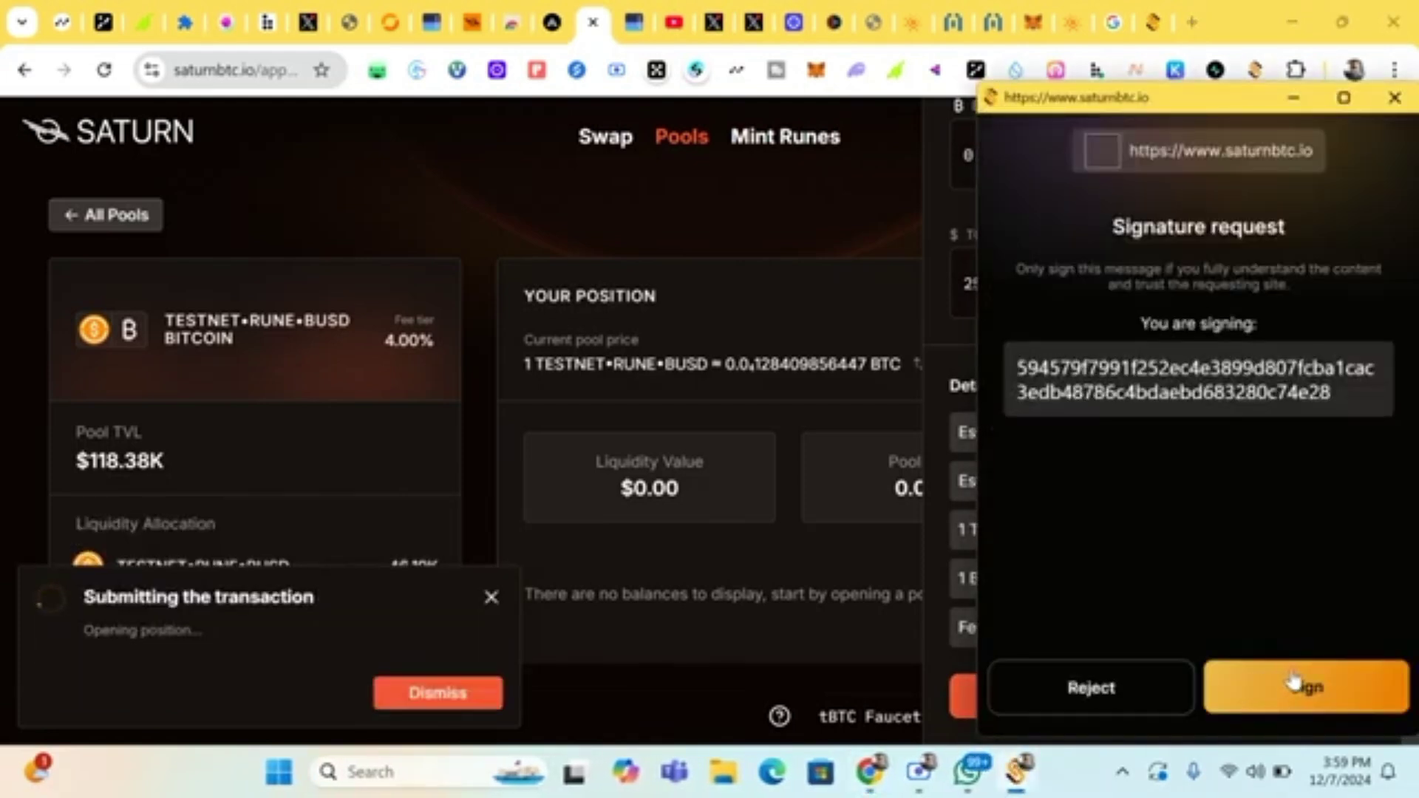
- Close the Open Position panel
scroll(1107, 213, up, 3)
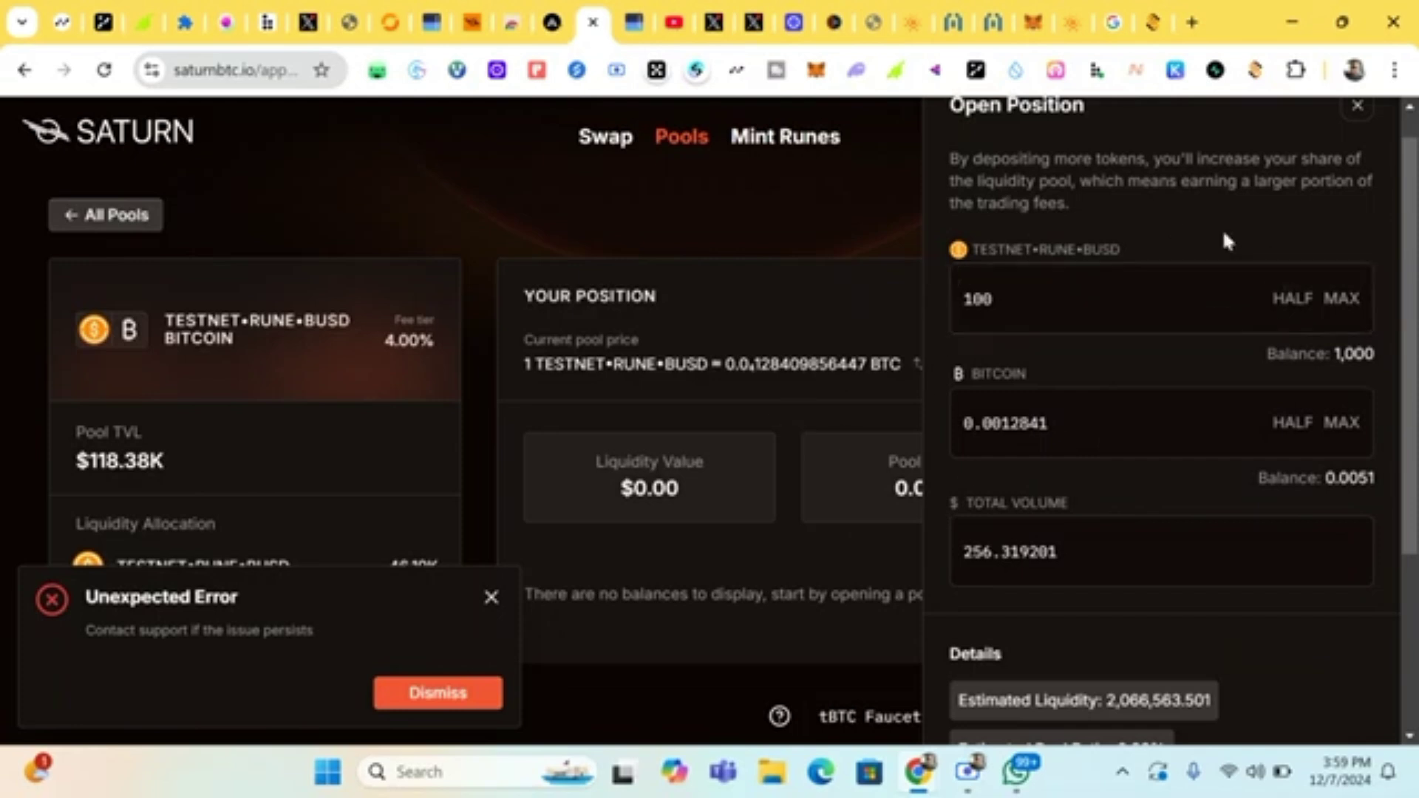
scroll(1222, 228, up, 1)
click(1360, 148)
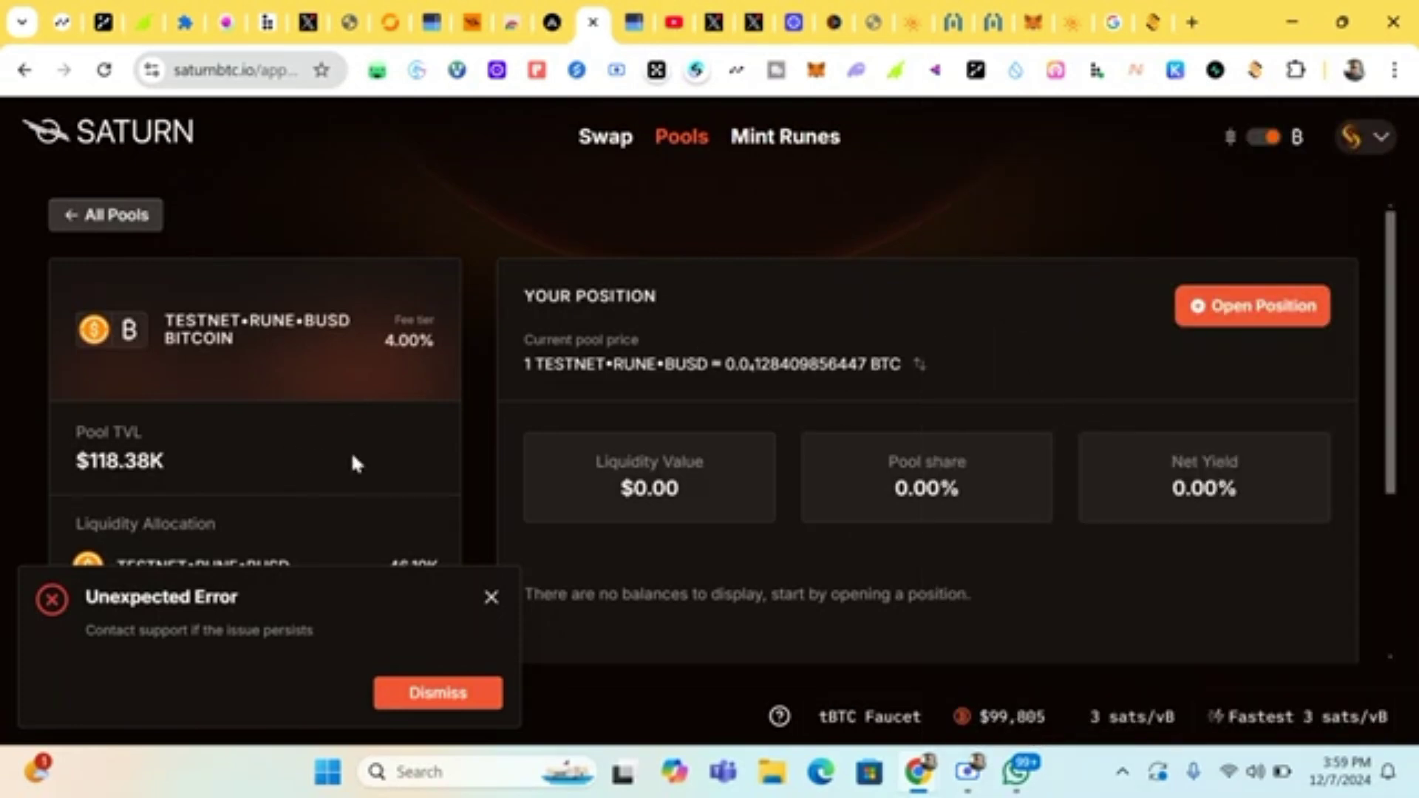
scroll(354, 463, down, 3)
scroll(351, 457, up, 3)
- Return to the pools list and open the TESTNET•RUNE•BUSD FEE RATE 5.00% pool
click(67, 218)
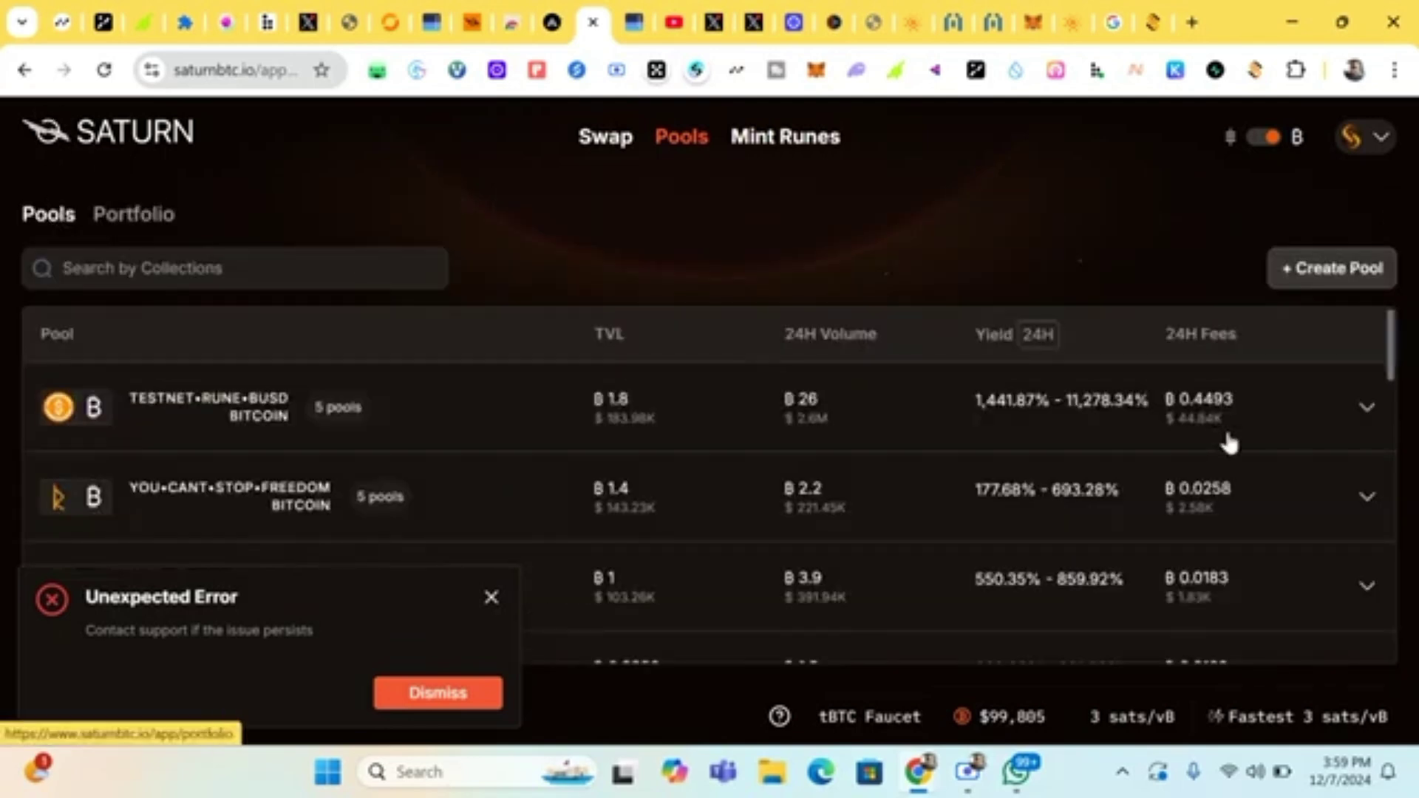
click(1368, 411)
scroll(1235, 475, down, 4)
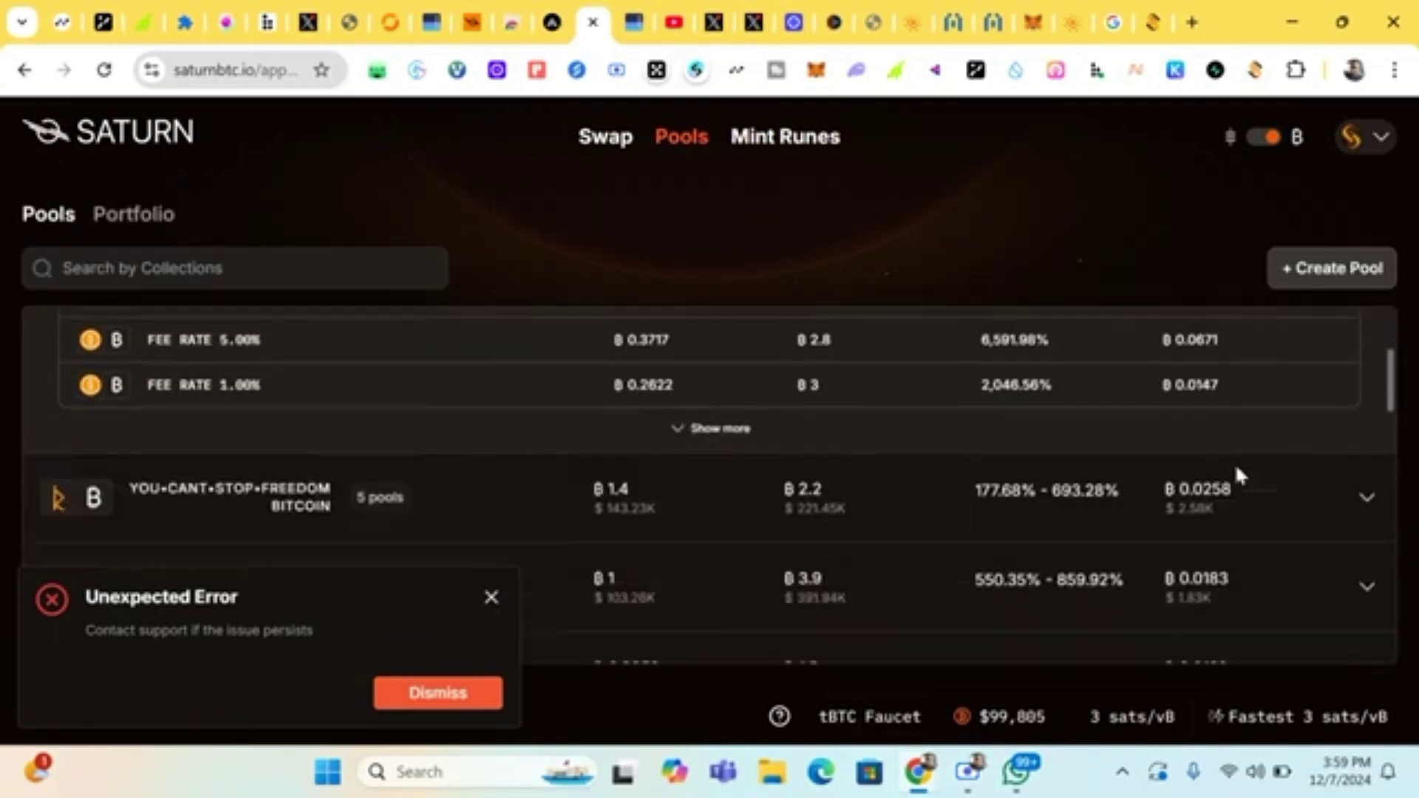
scroll(795, 362, up, 1)
scroll(794, 355, up, 1)
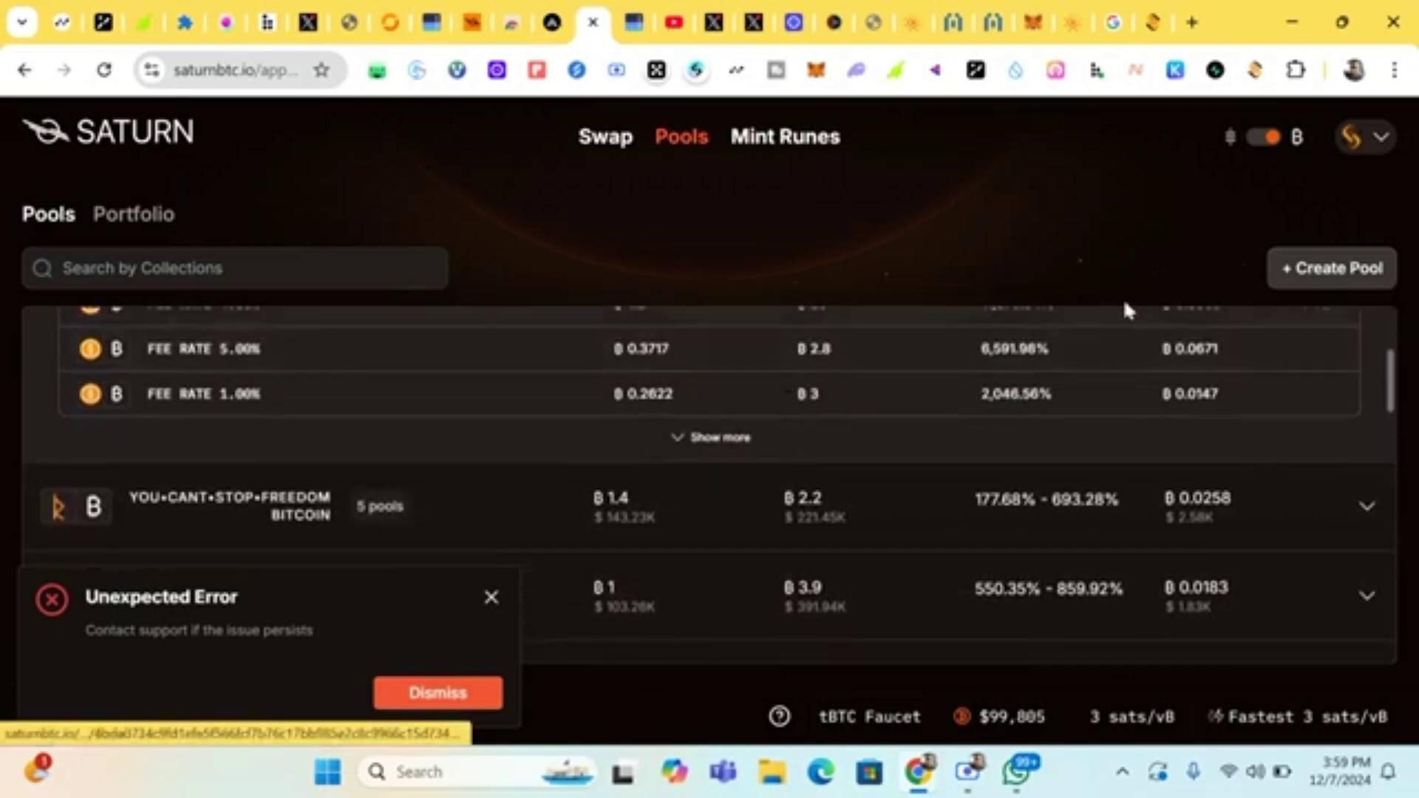
click(1328, 349)
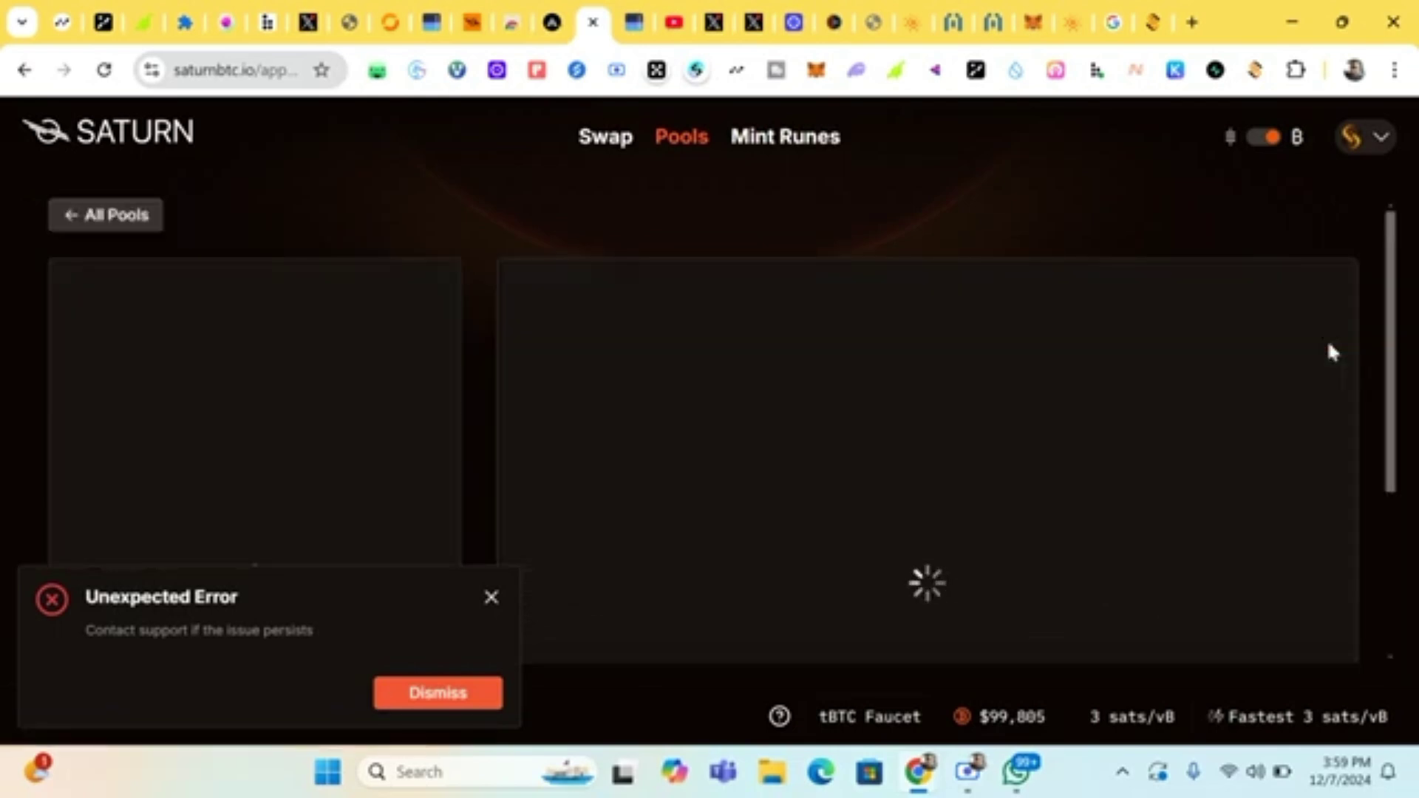
- Open a position and change the TESTNET•RUNE•BUSD amount from 500 to 200
click(1266, 306)
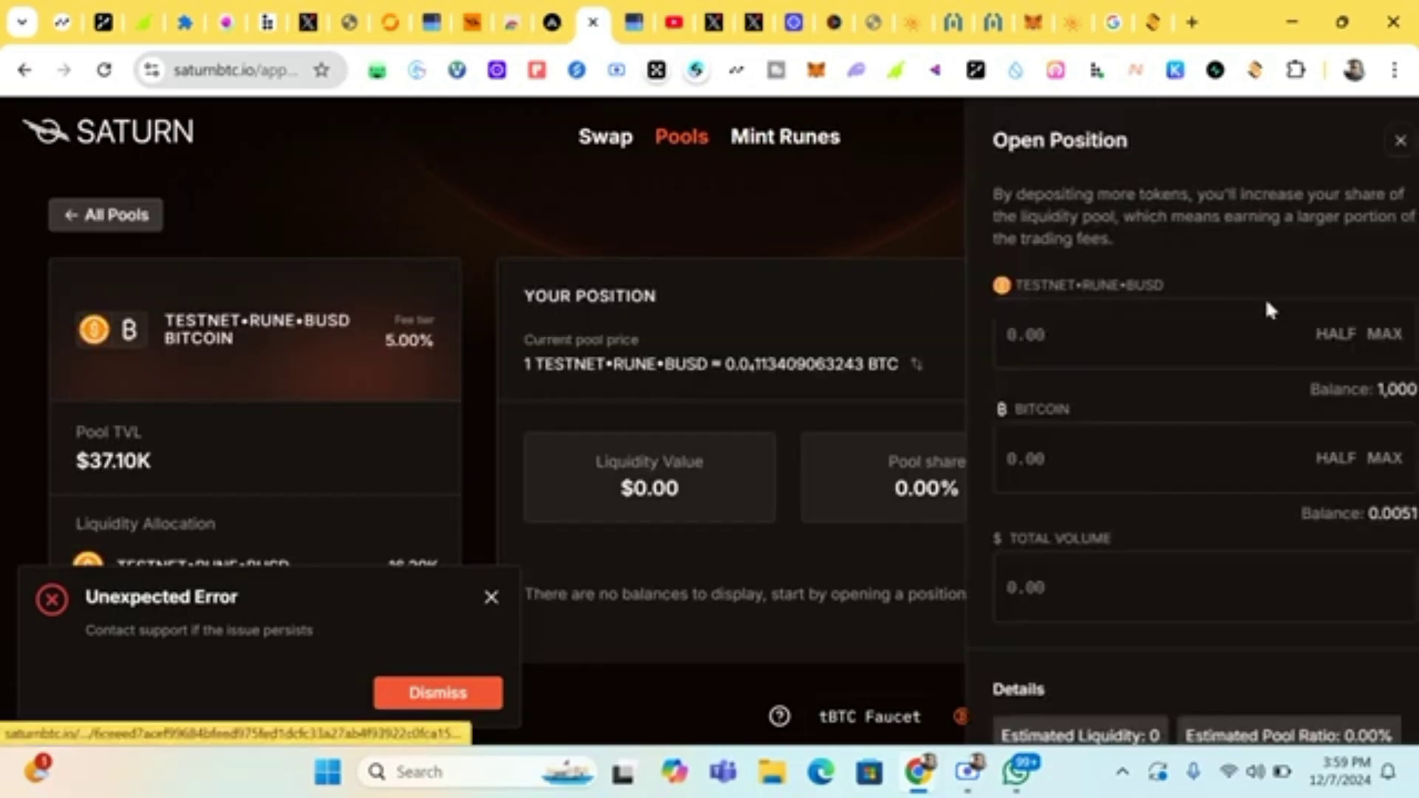
click(1293, 336)
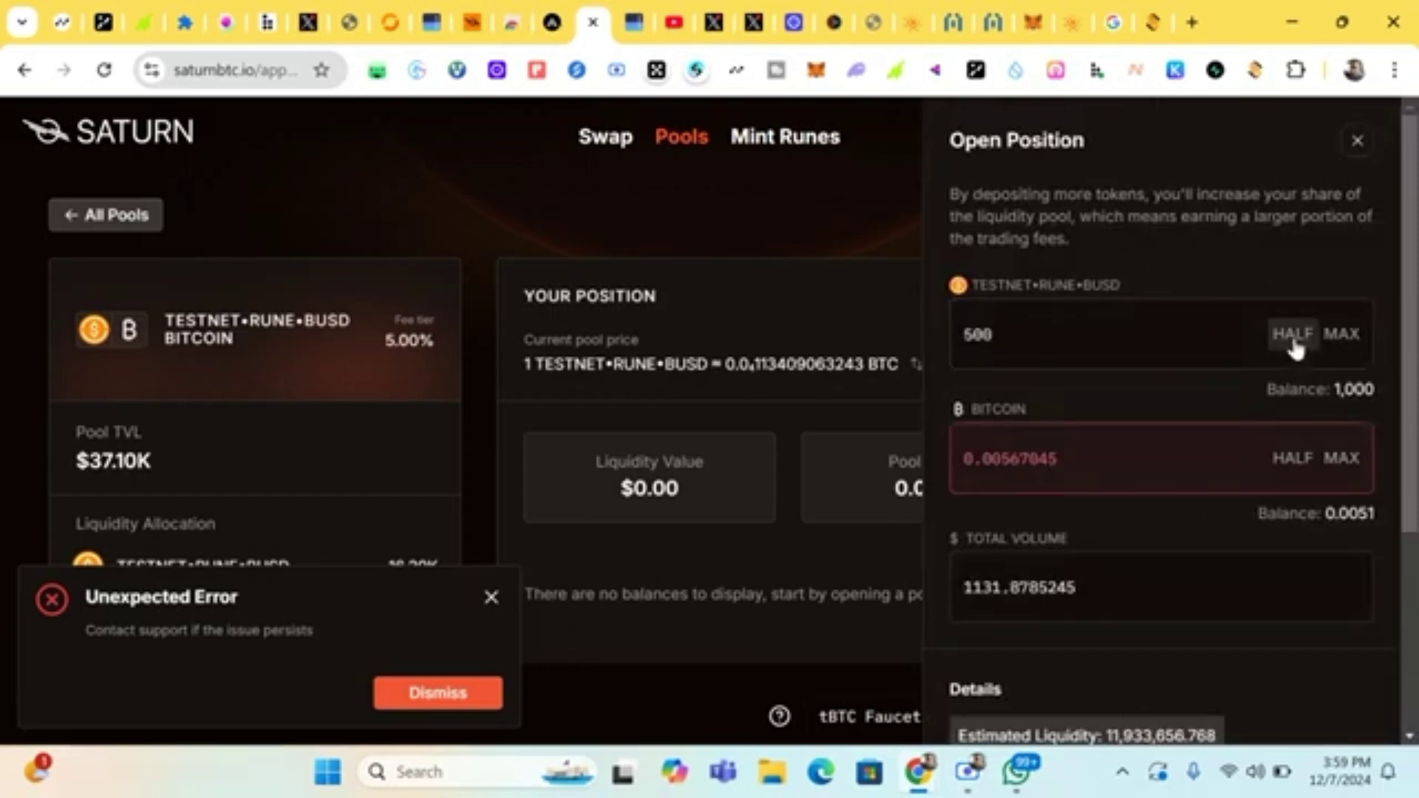
click(1228, 340)
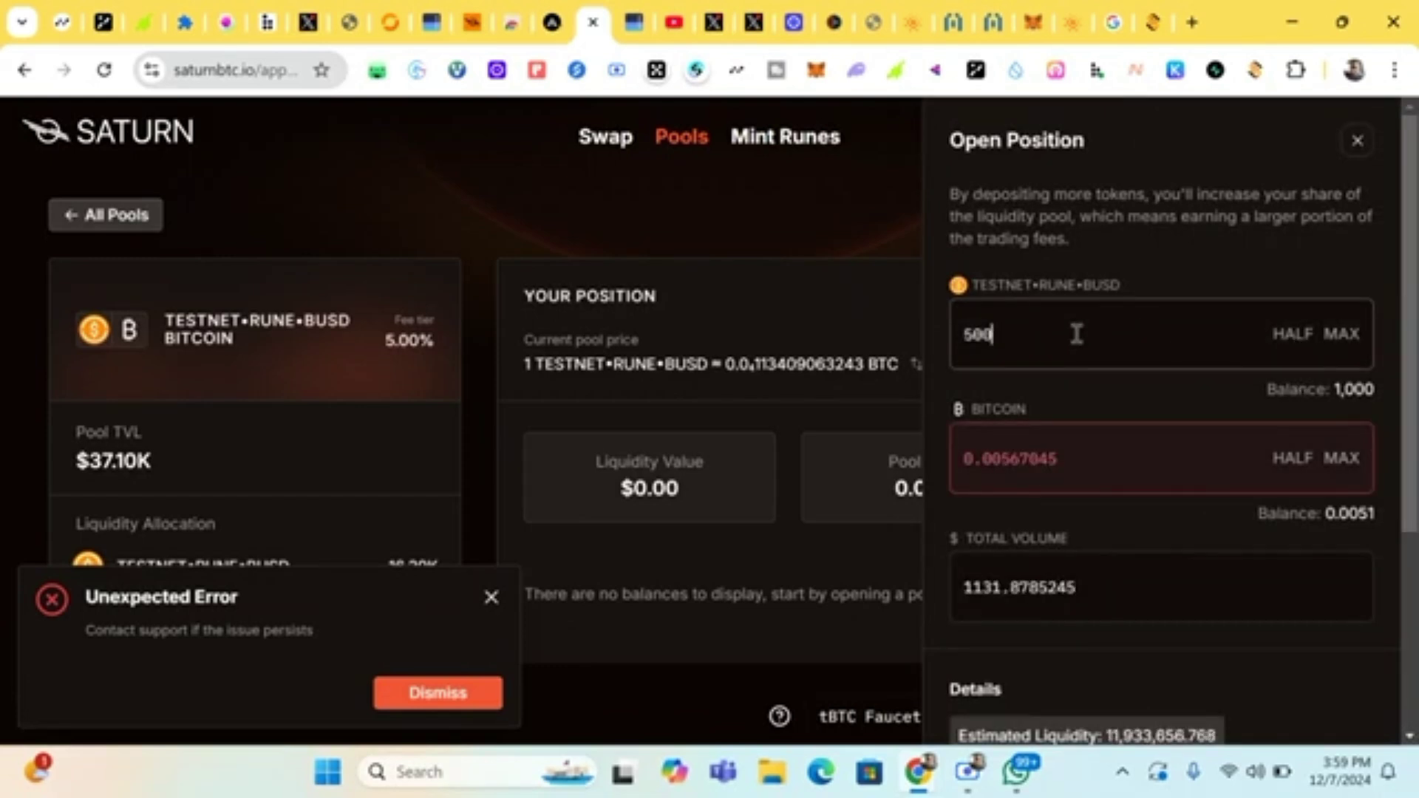
key(BackSpace)
key(BackSpace)
key(BackSpace)
text(200)
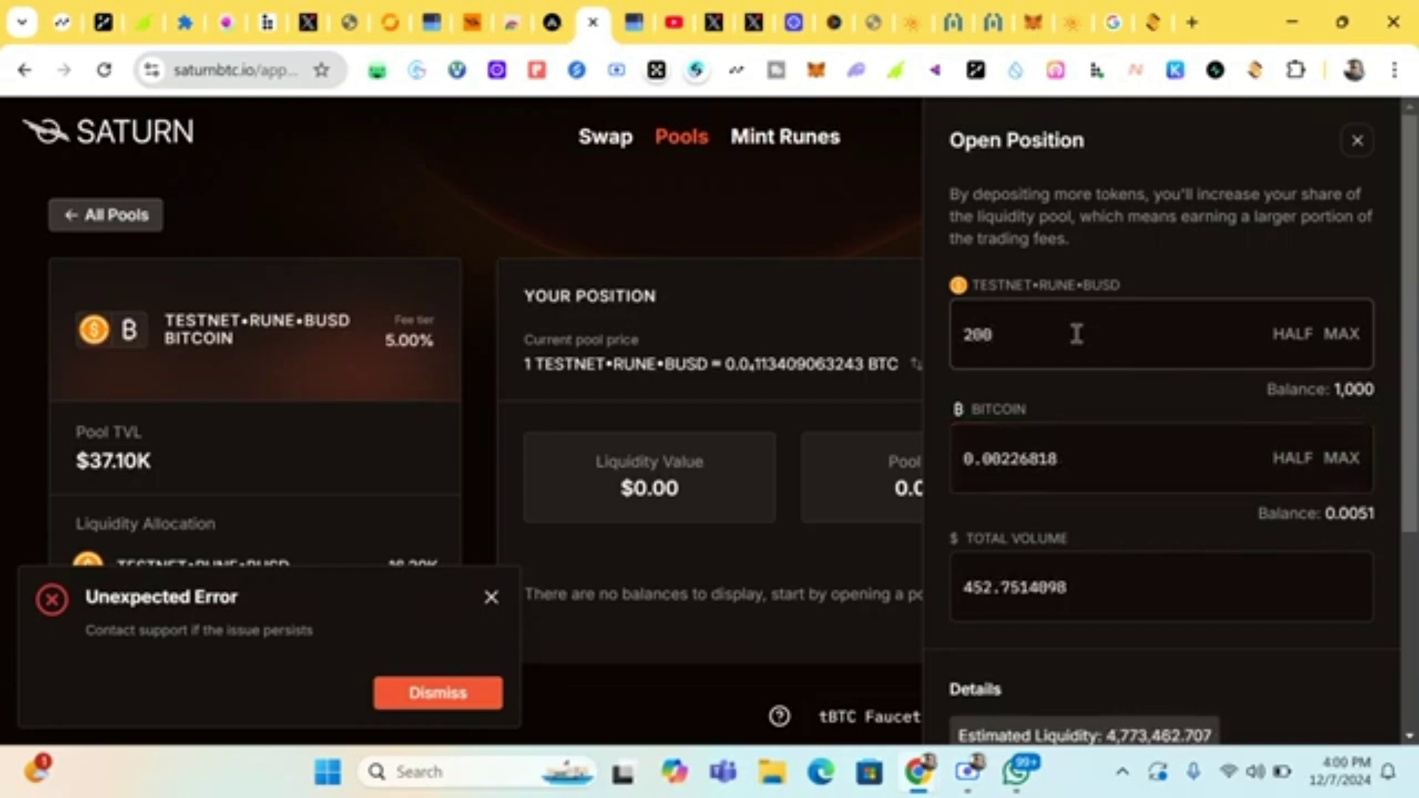
- Submit the 200 BUSD plus 0.00226818 BTC deposit, sign both UniSat requests, and close the form
scroll(1077, 444, down, 4)
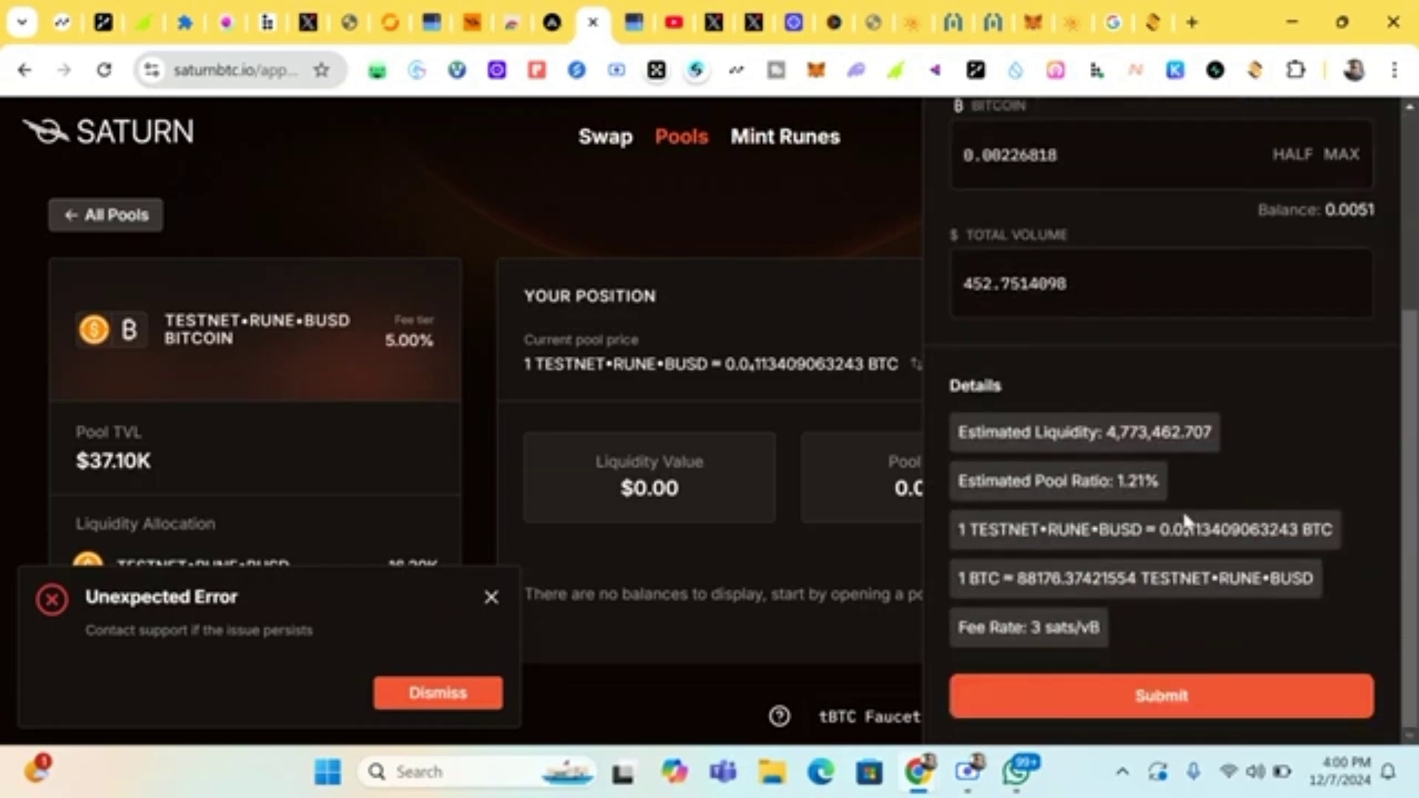
click(1203, 704)
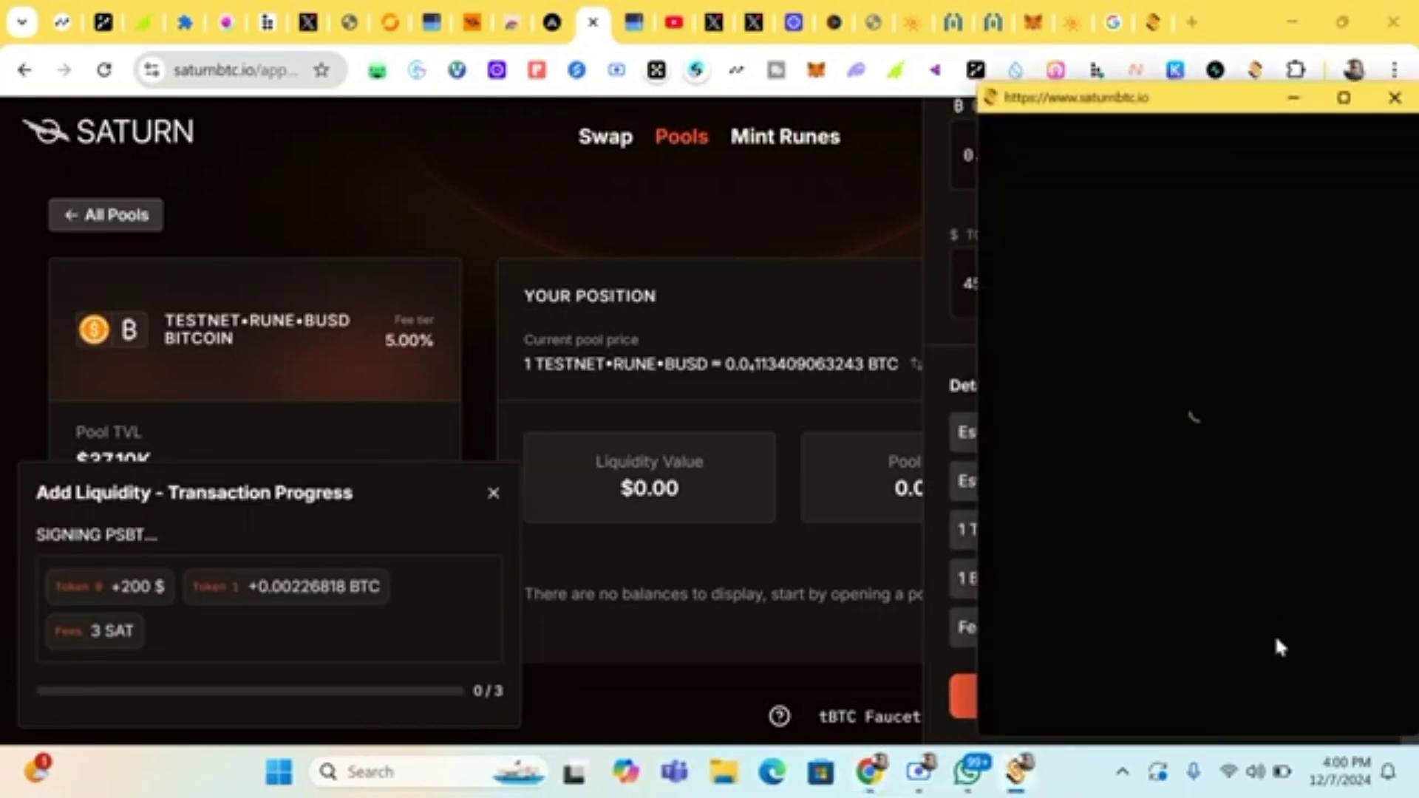
click(1288, 681)
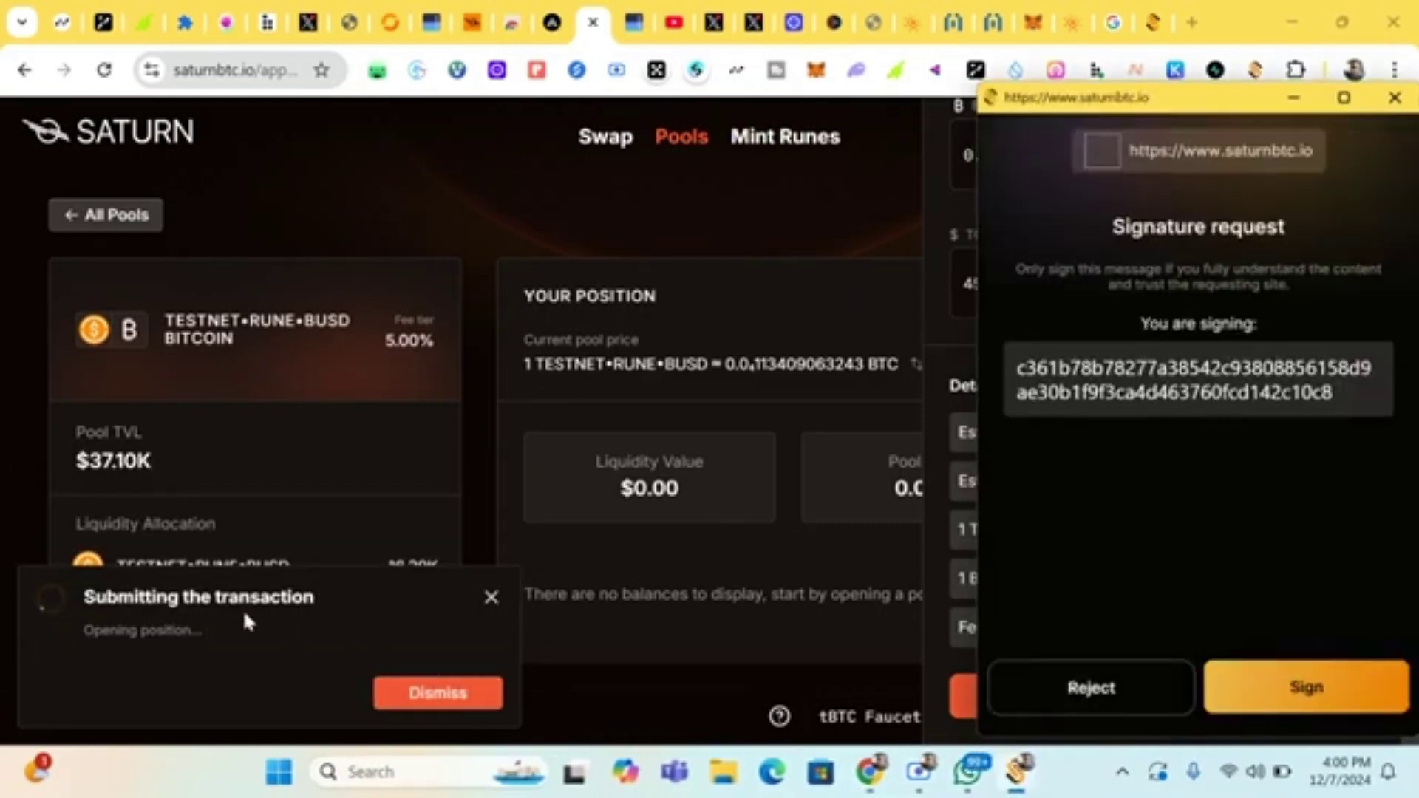
click(1254, 706)
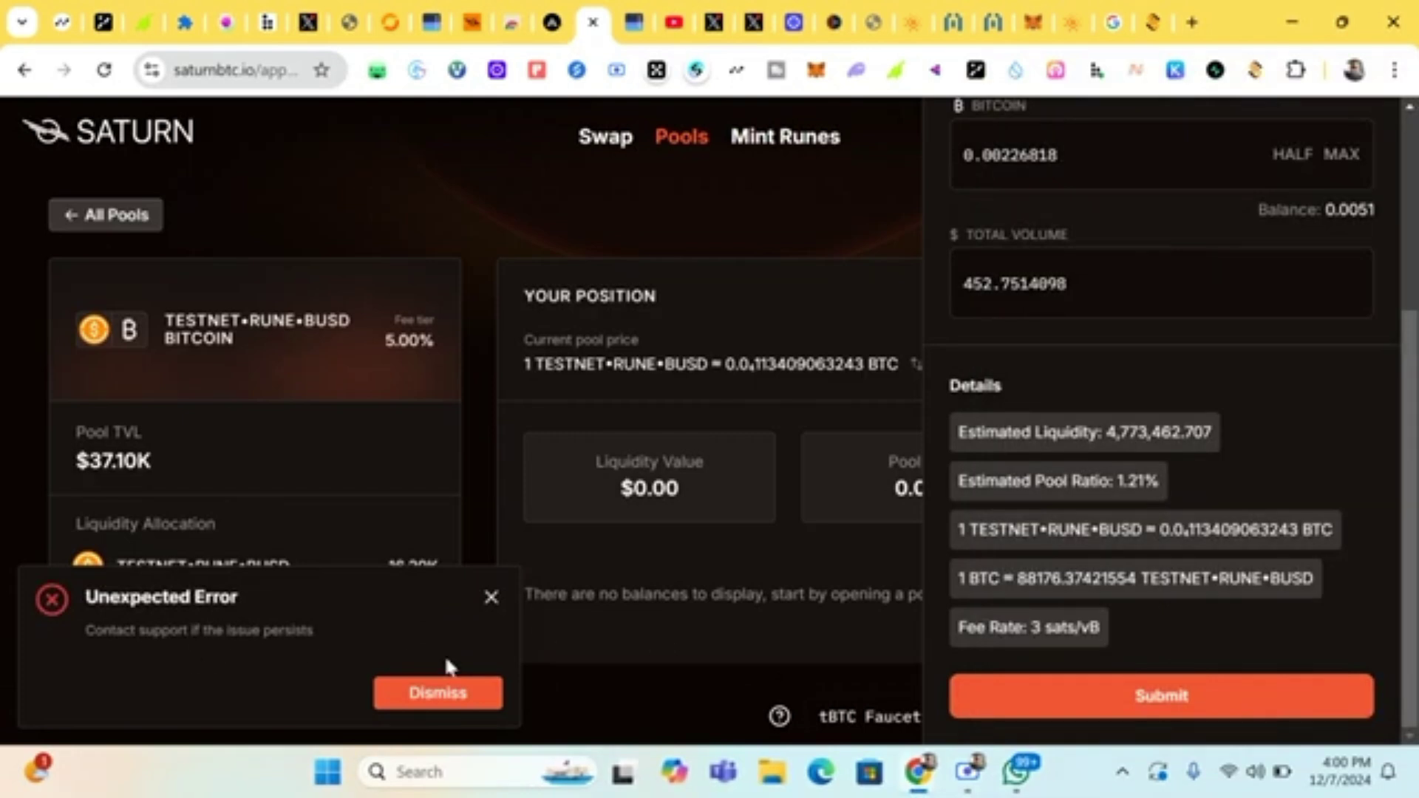
click(449, 691)
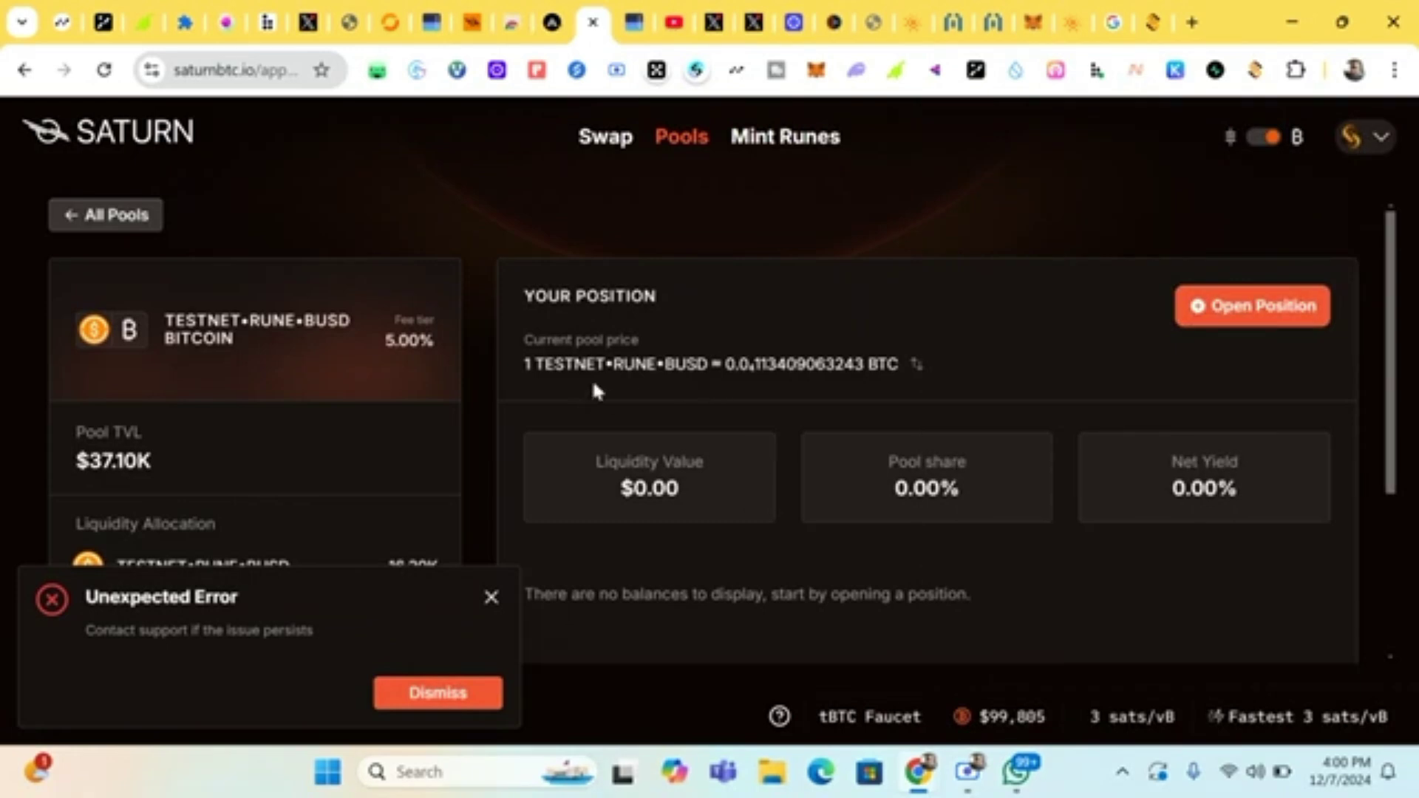
- Visit Mint Runes, dismiss the Unexpected Error toast, and return to Saturn's Swap page
click(794, 138)
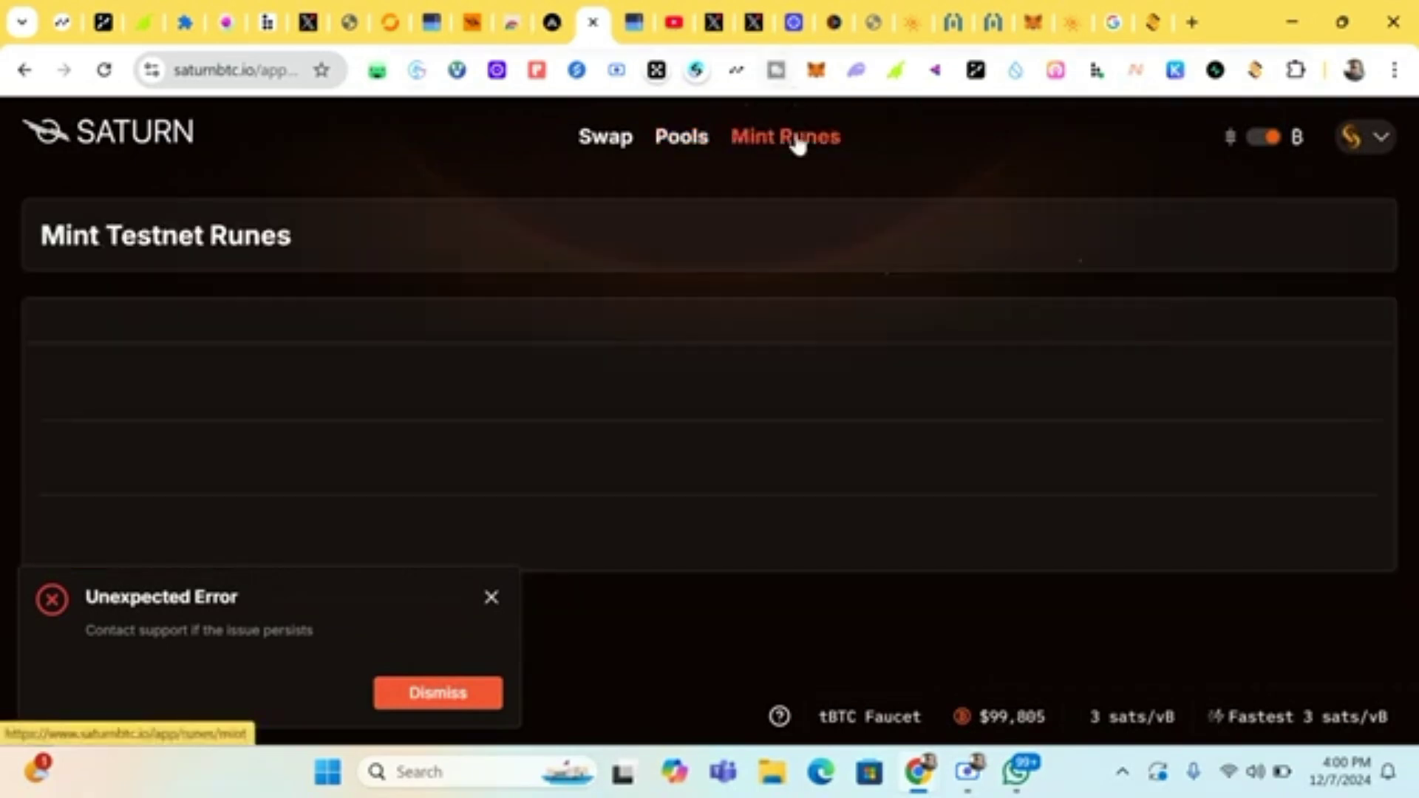
click(493, 596)
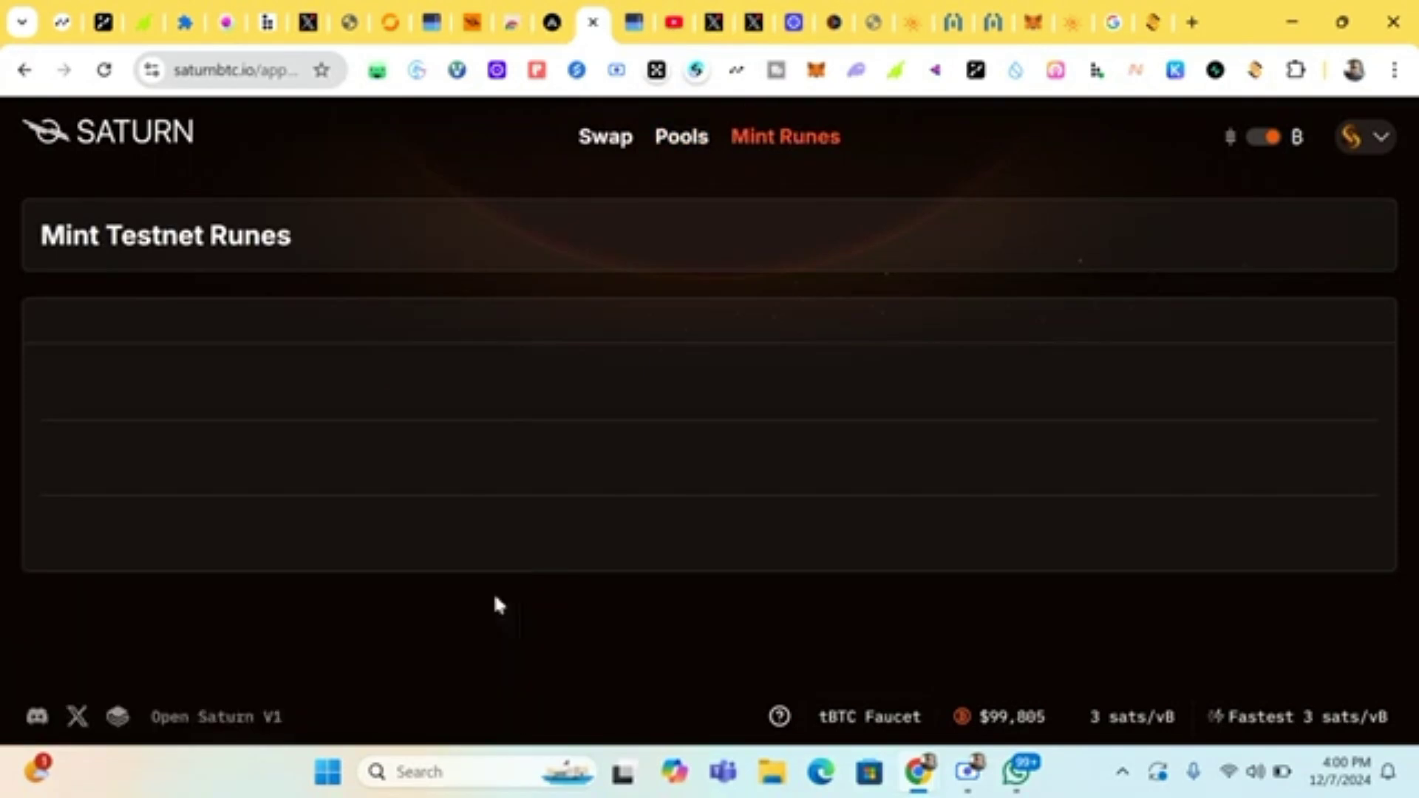
click(624, 154)
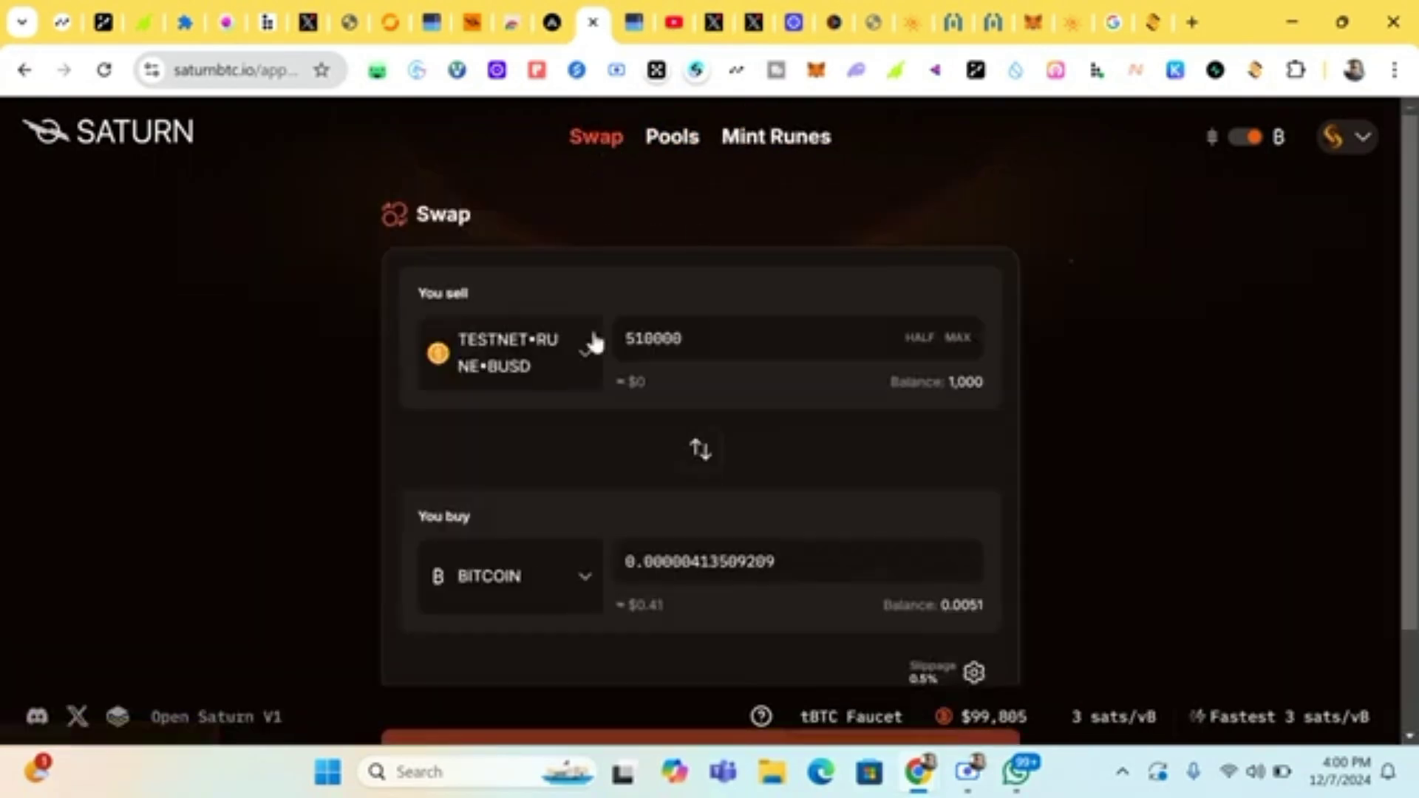
- Use HALF and flip the swap direction to sell 0.00666632 BITCOIN for 666632 TESTNET•RUNE•BUSD
click(932, 349)
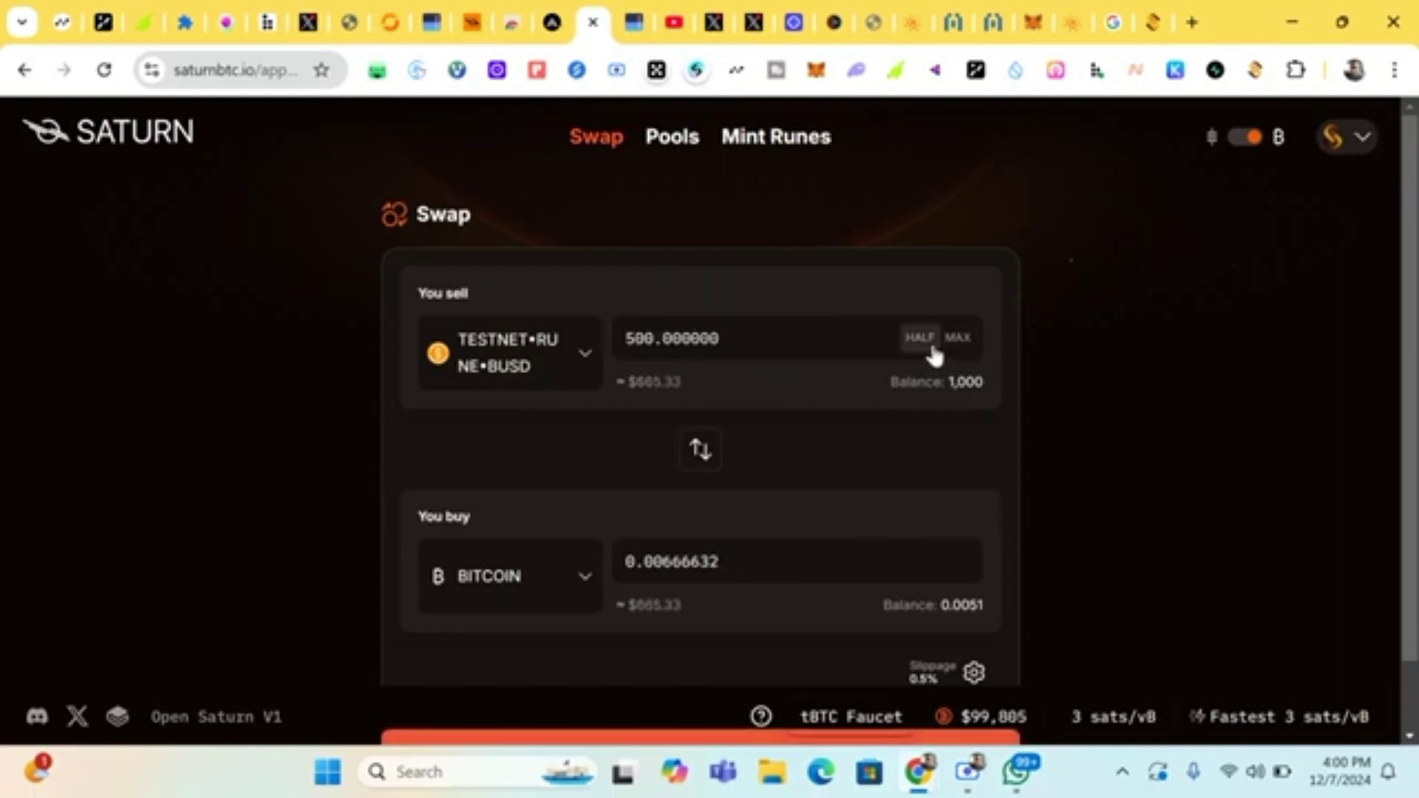
click(714, 450)
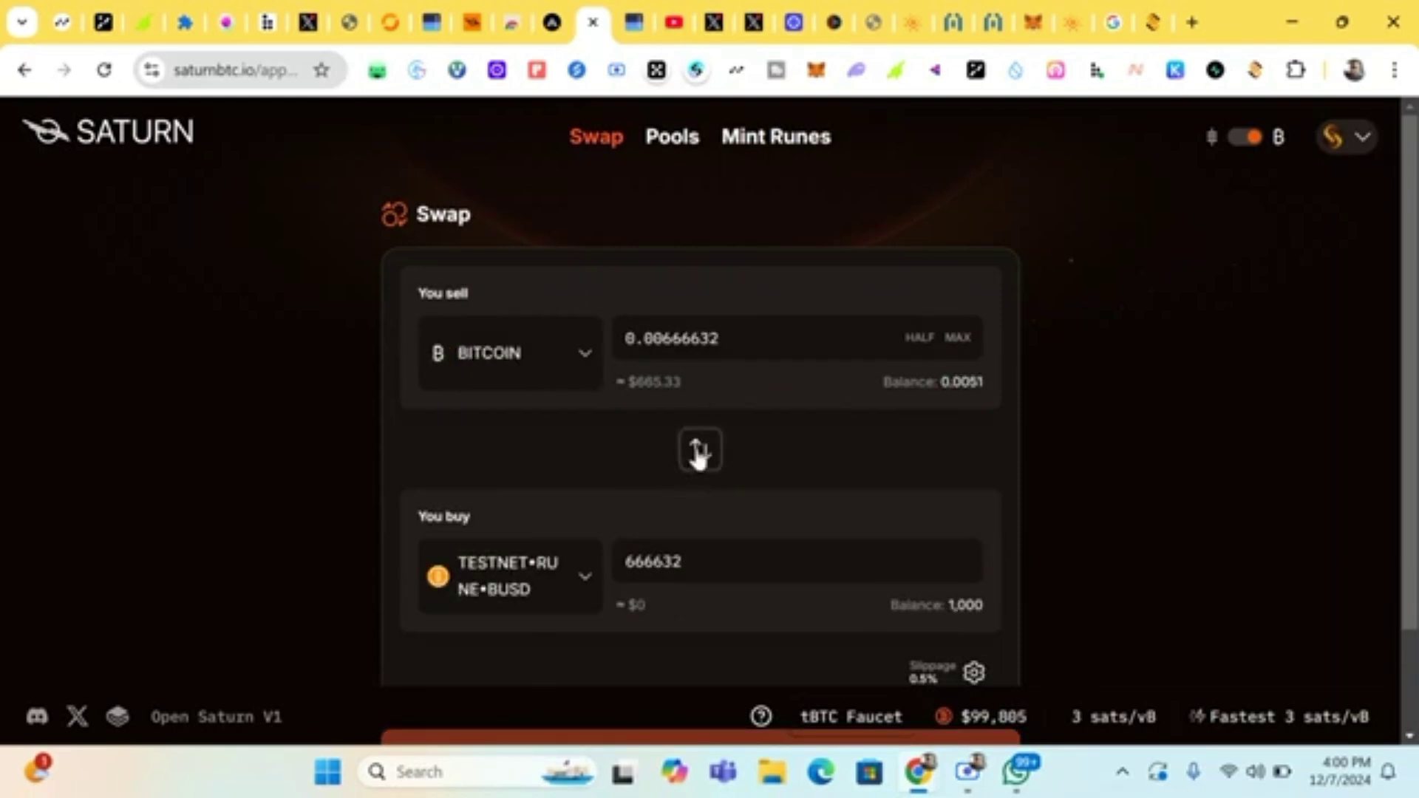
click(698, 456)
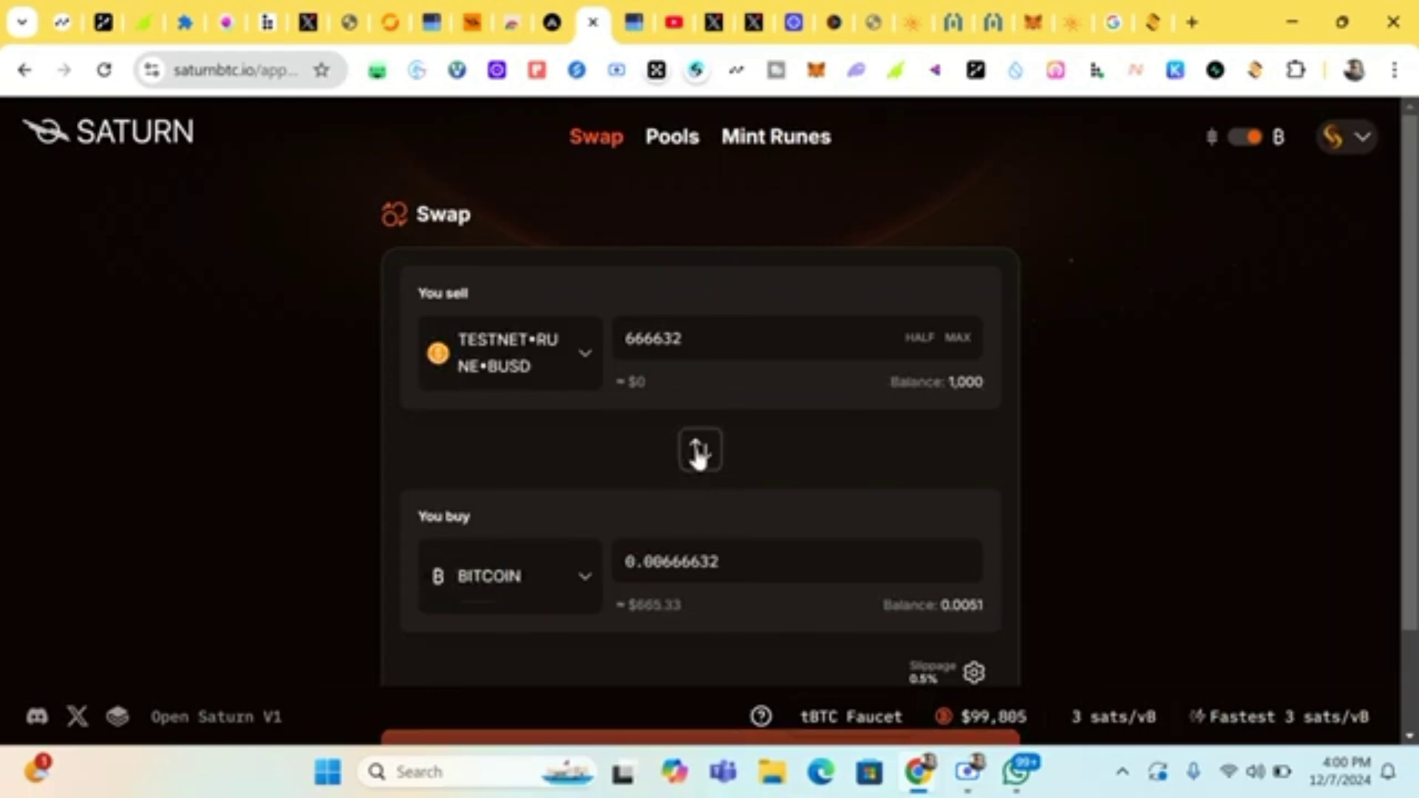
click(699, 456)
click(699, 457)
click(704, 458)
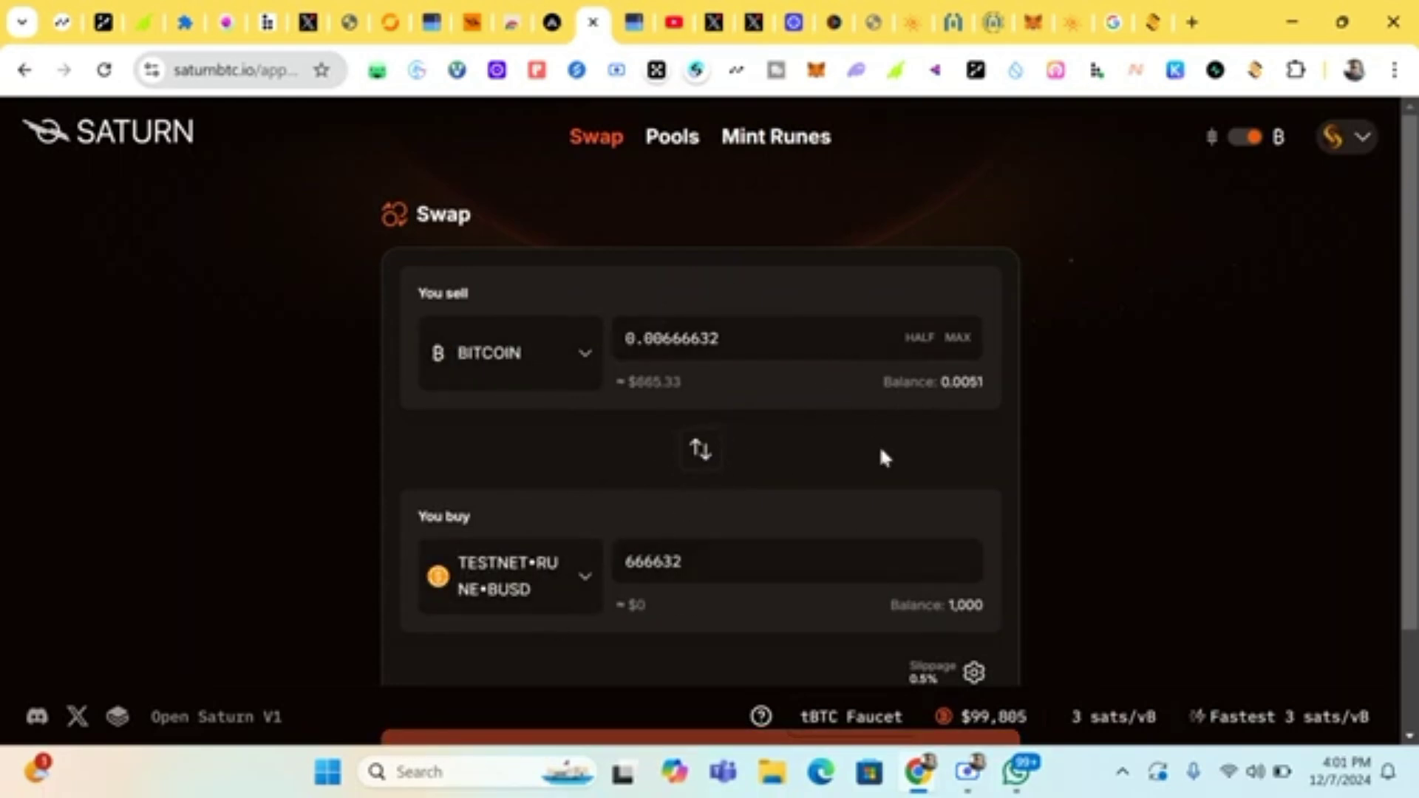
- In Pools, expand TESTNET•RUNE•BUSD, show all five fee tiers, and open the 1.50% pool
click(680, 142)
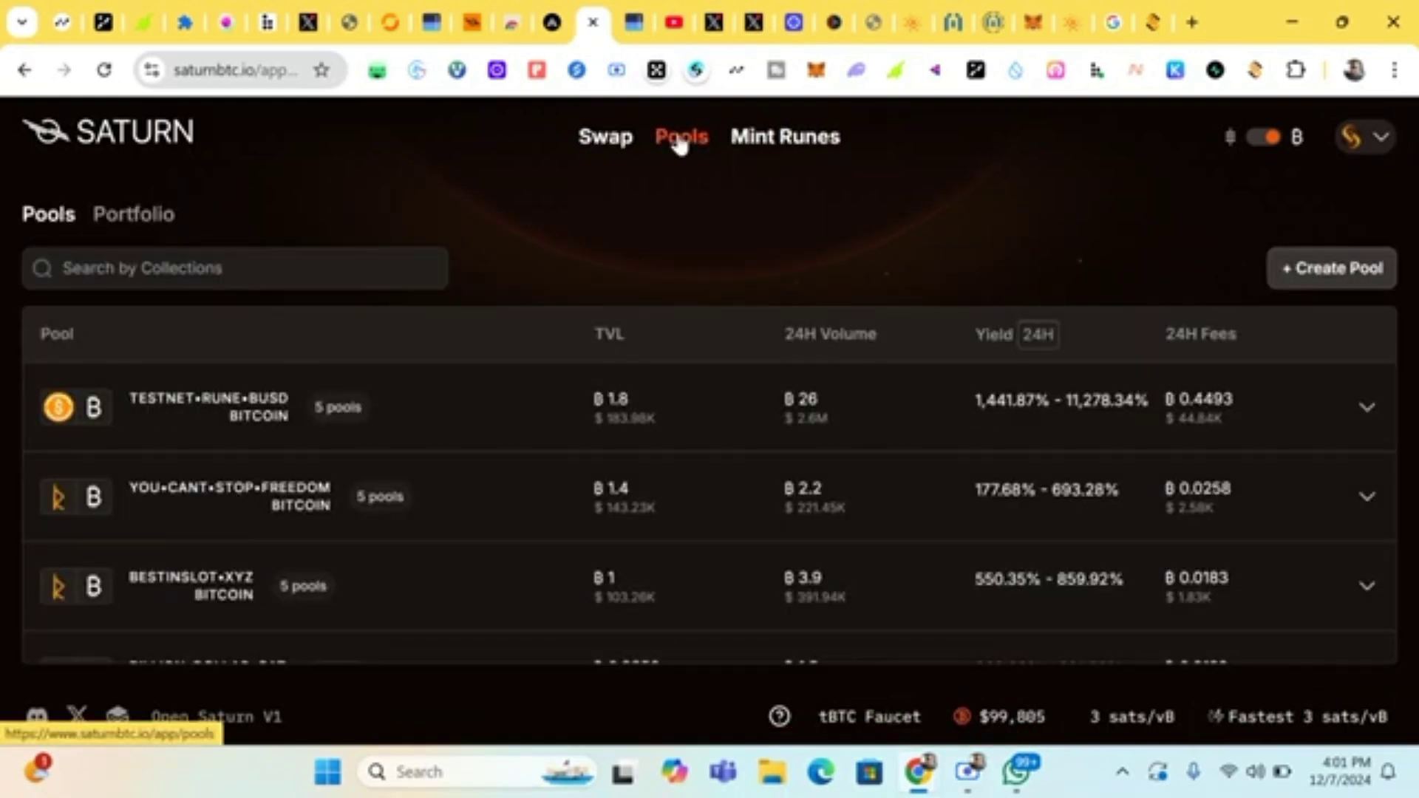
click(607, 140)
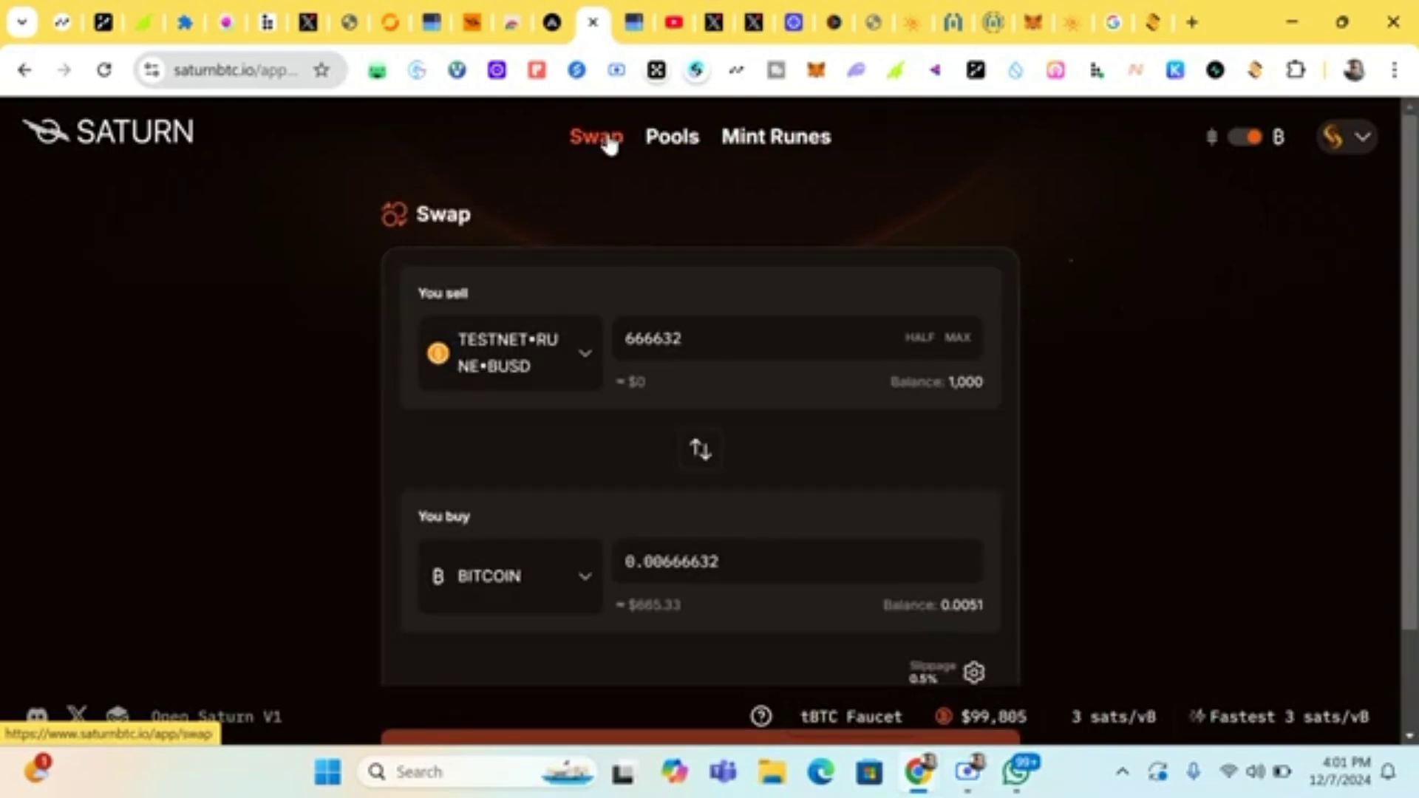
click(671, 140)
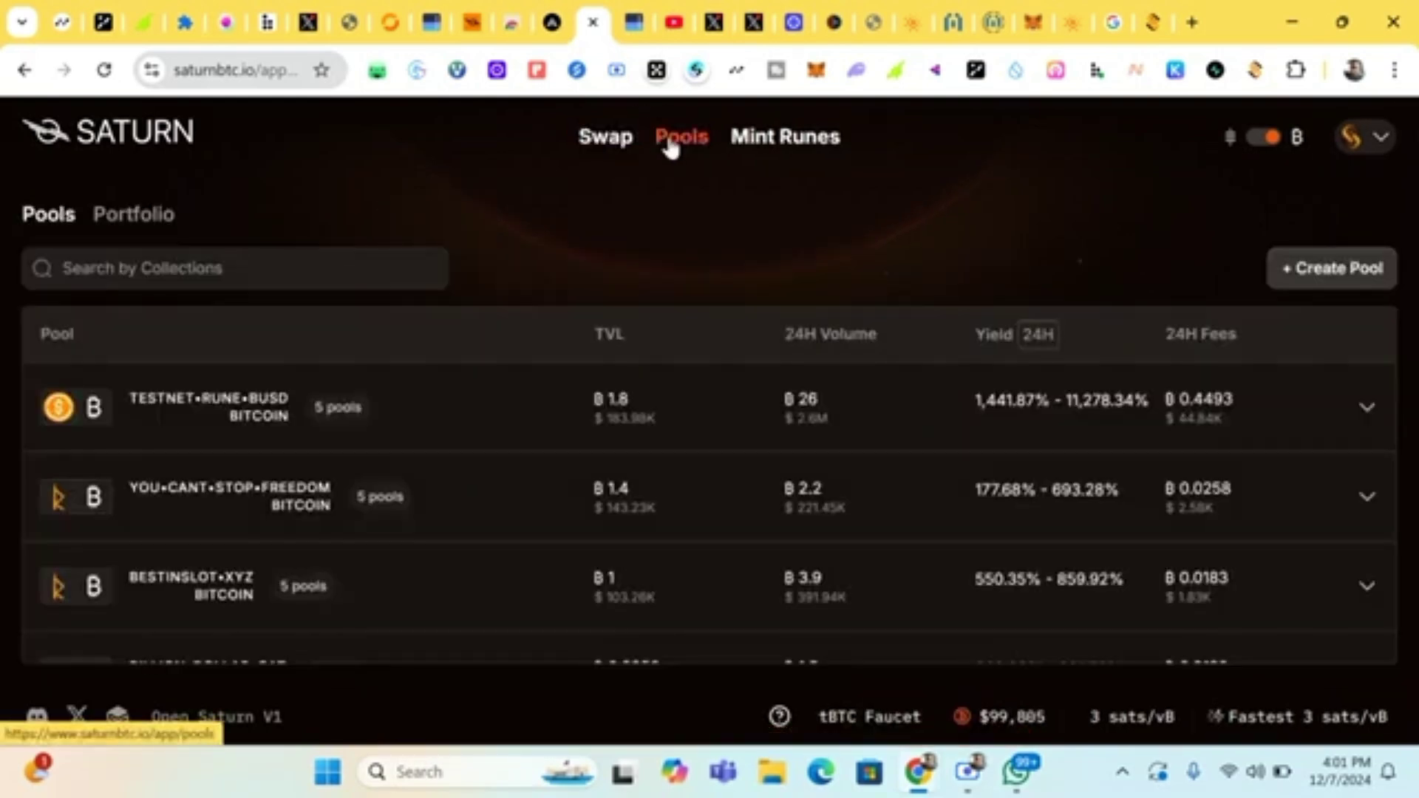
scroll(1288, 468, down, 3)
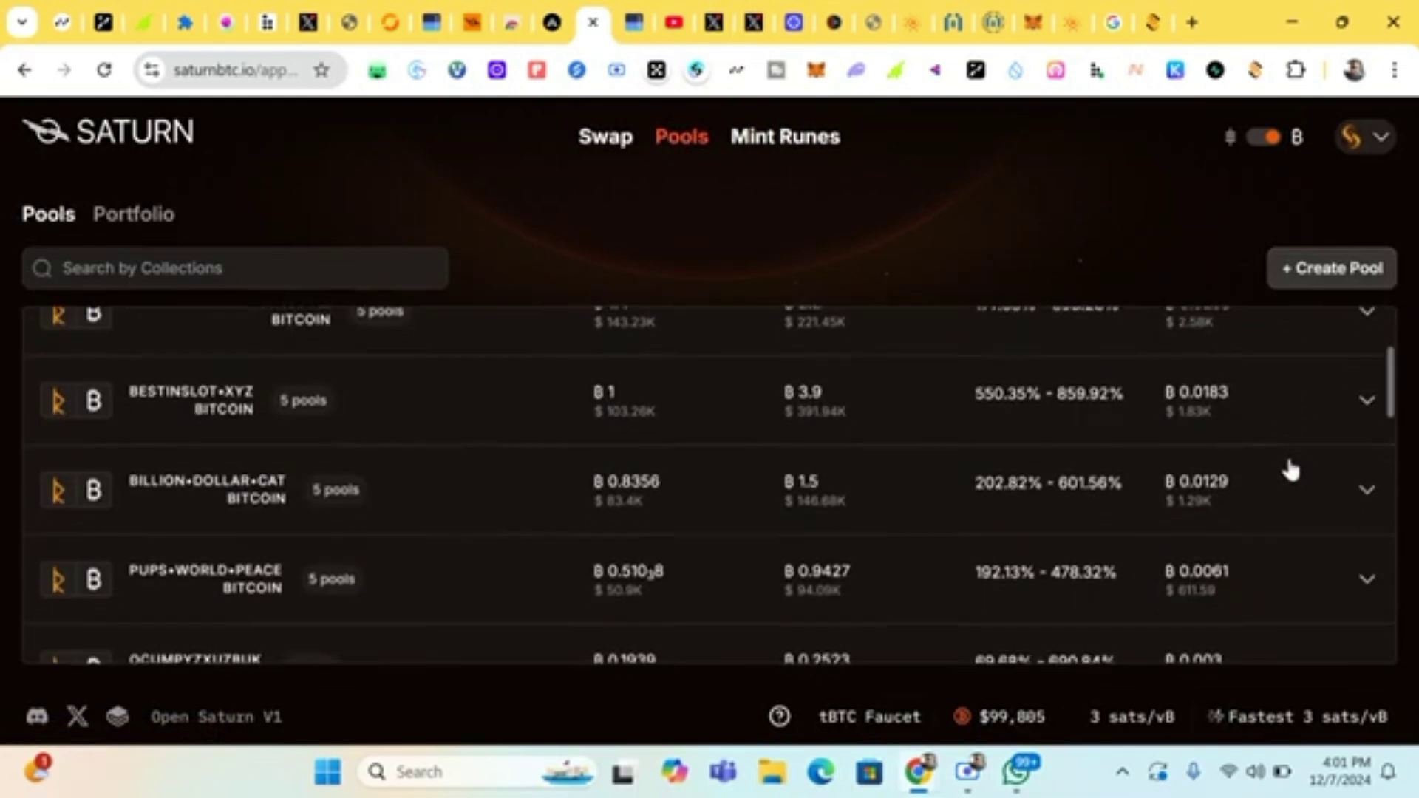
scroll(1288, 469, up, 3)
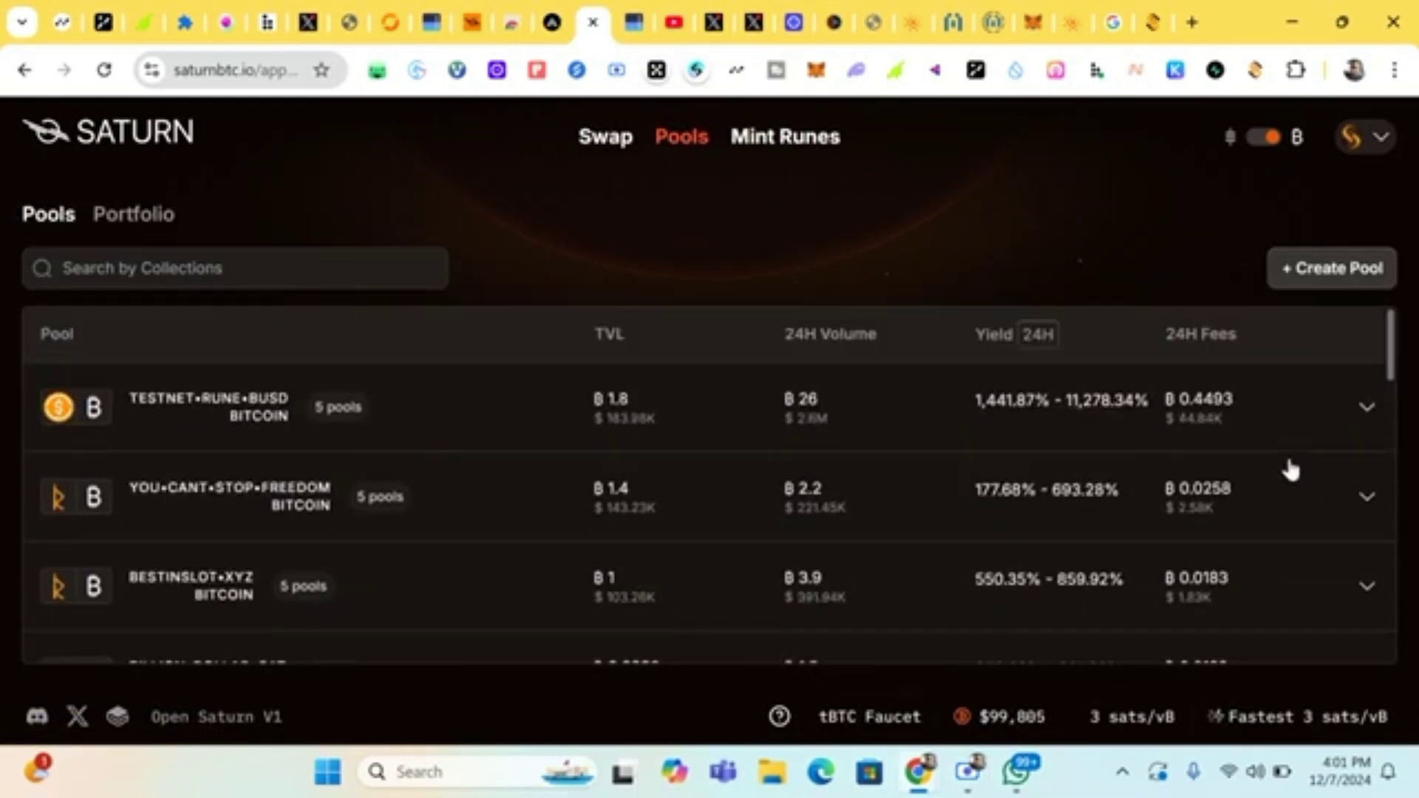
click(1361, 413)
scroll(1145, 517, down, 1)
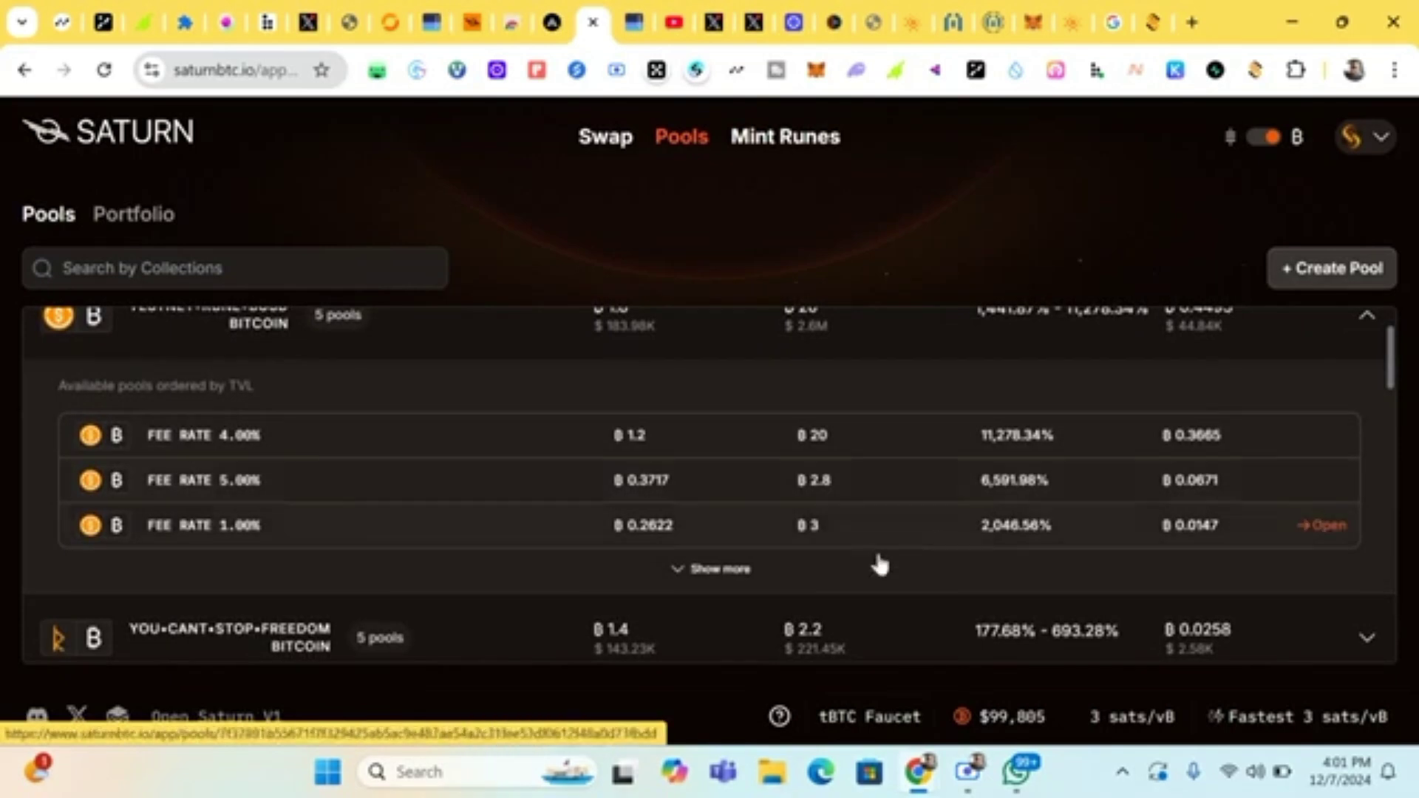
click(739, 570)
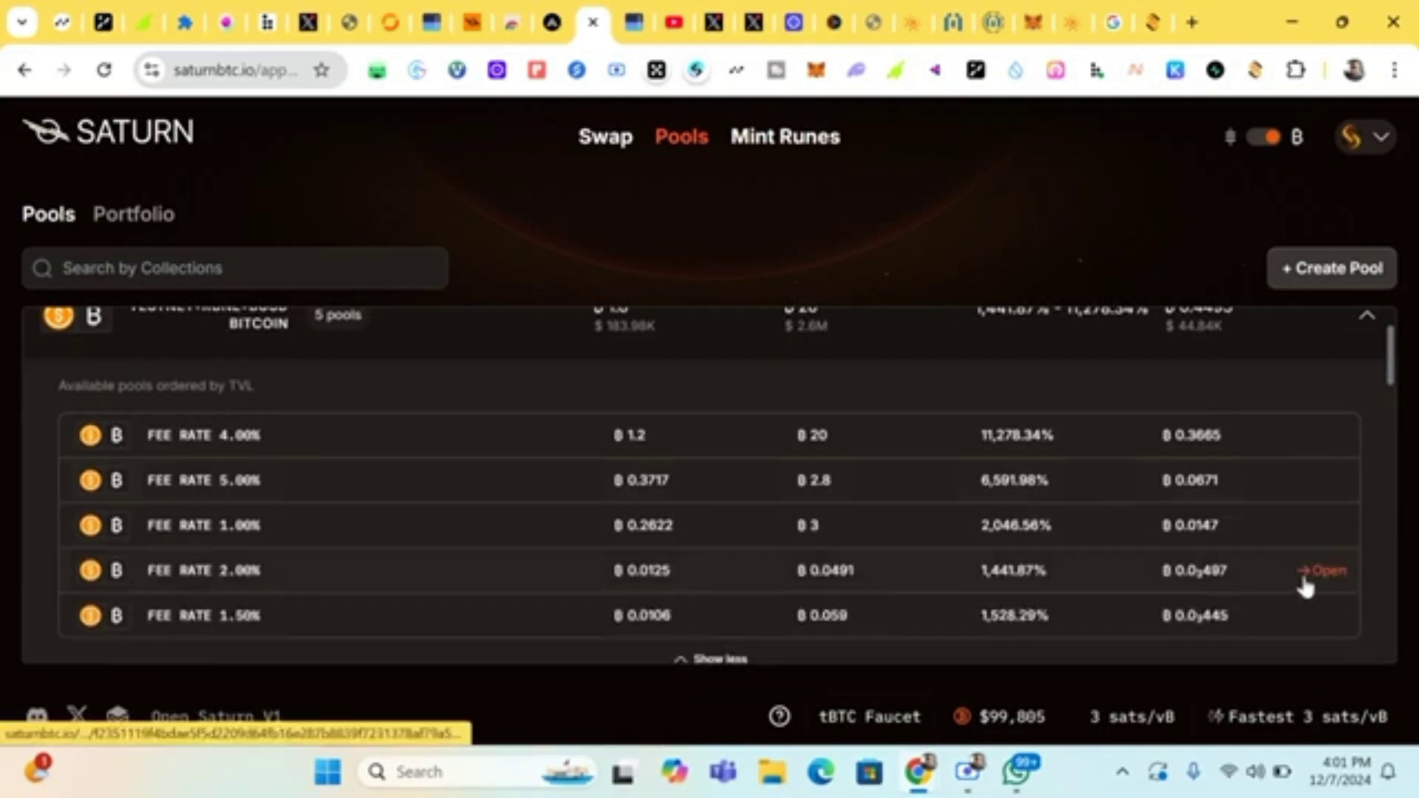
click(1325, 616)
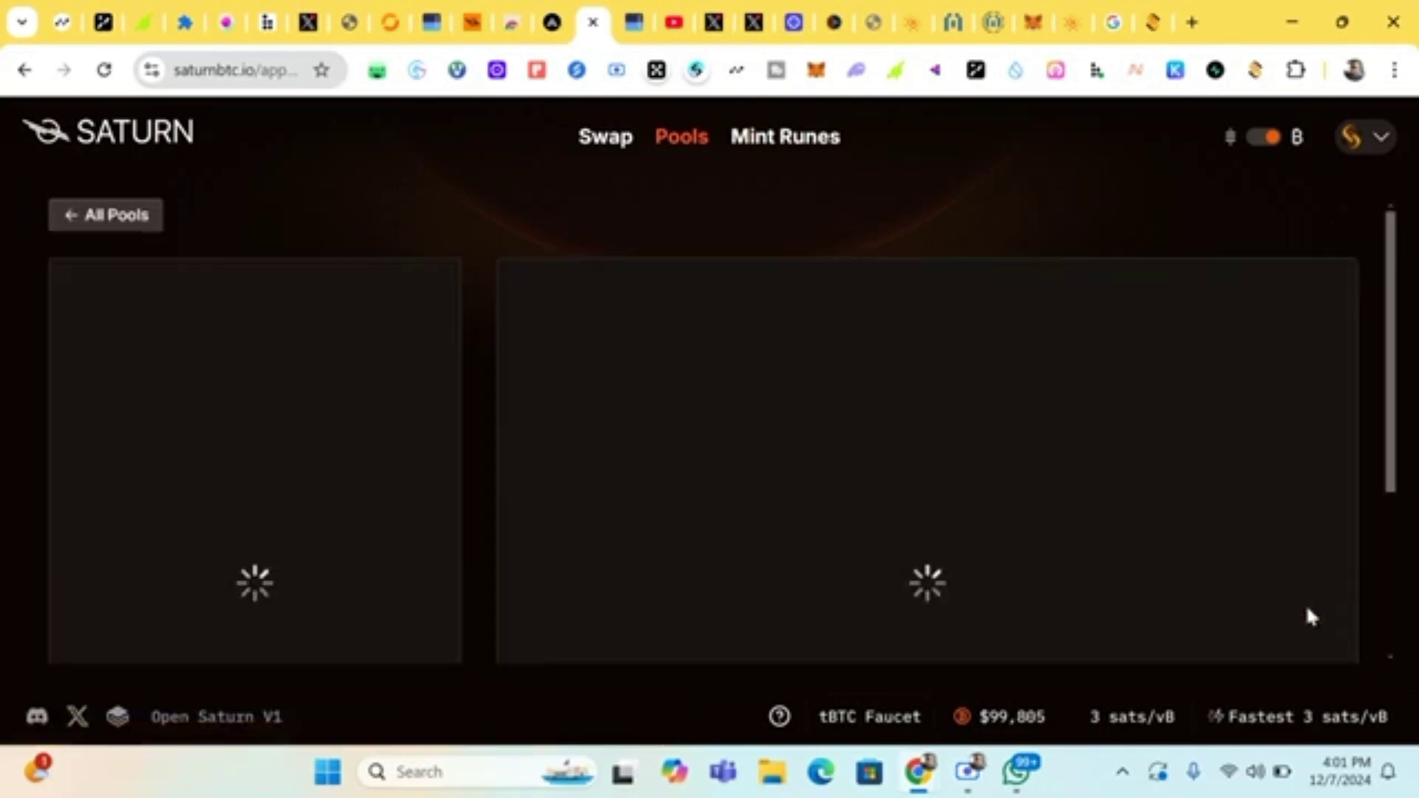
- Open a new position depositing 1 TESTNET•RUNE•BUSD with 0.00001418 BTC and submit it
click(1261, 314)
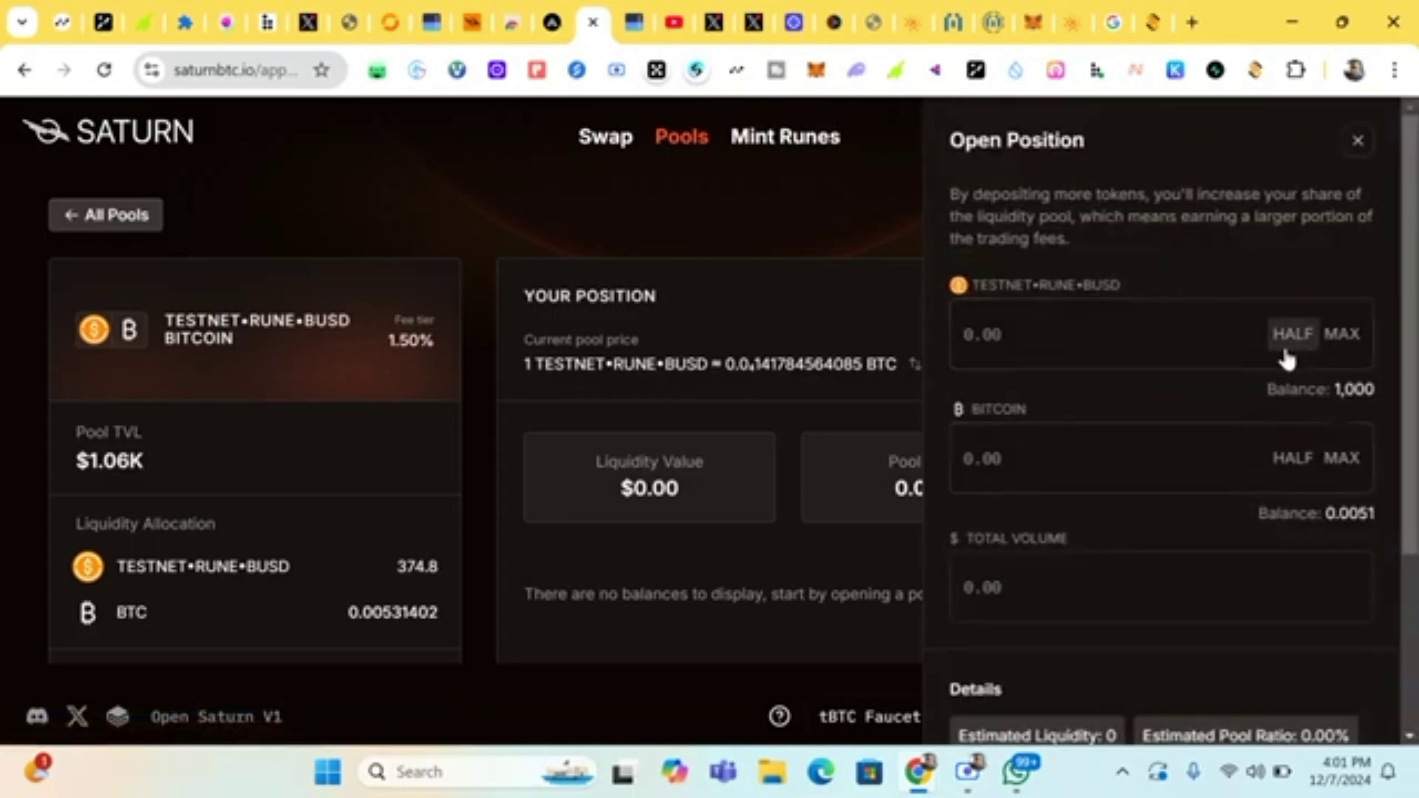
click(1146, 337)
text(1)
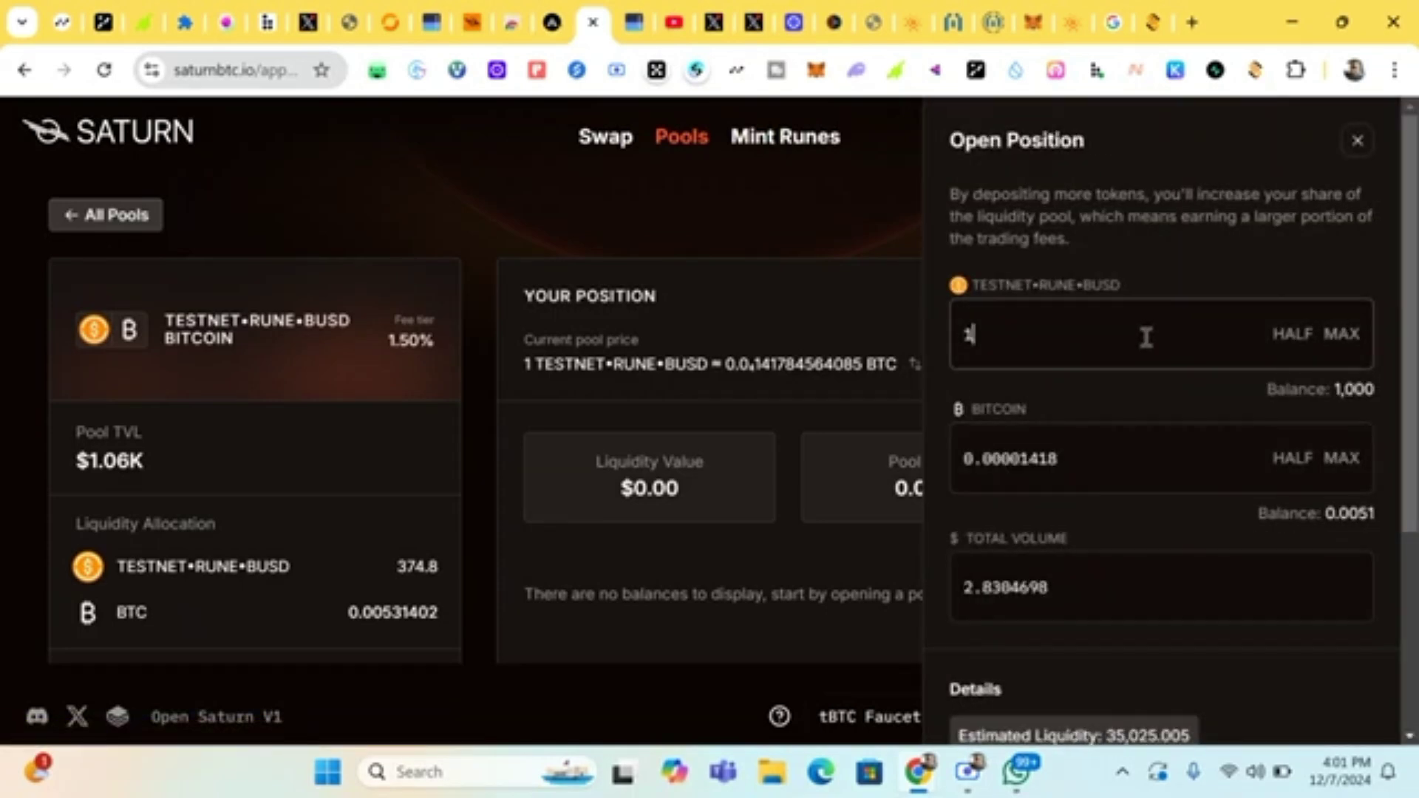
scroll(1122, 599, down, 4)
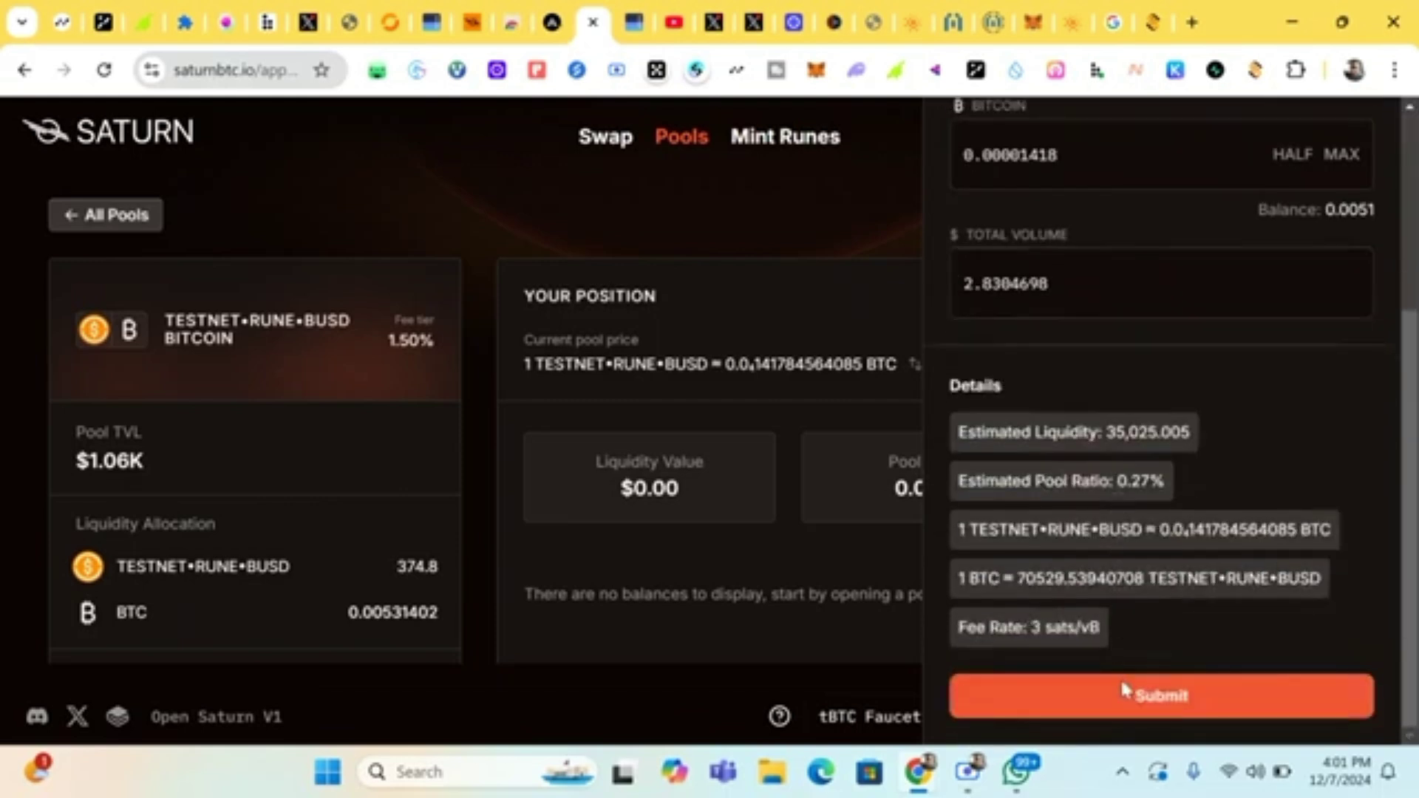
click(1131, 702)
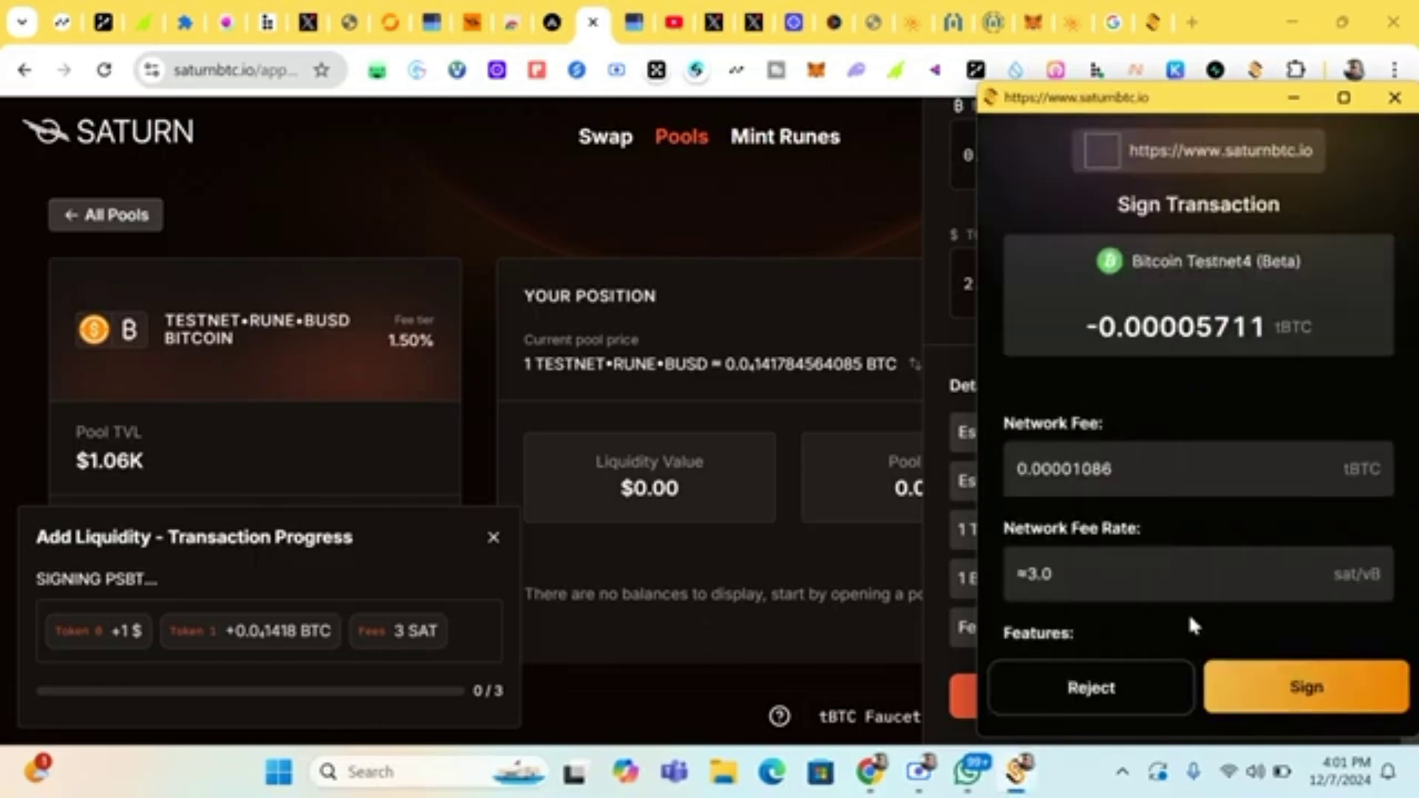
- Sign both UniSat requests, close the deposit panel, and dismiss the Unexpected Error
click(1276, 706)
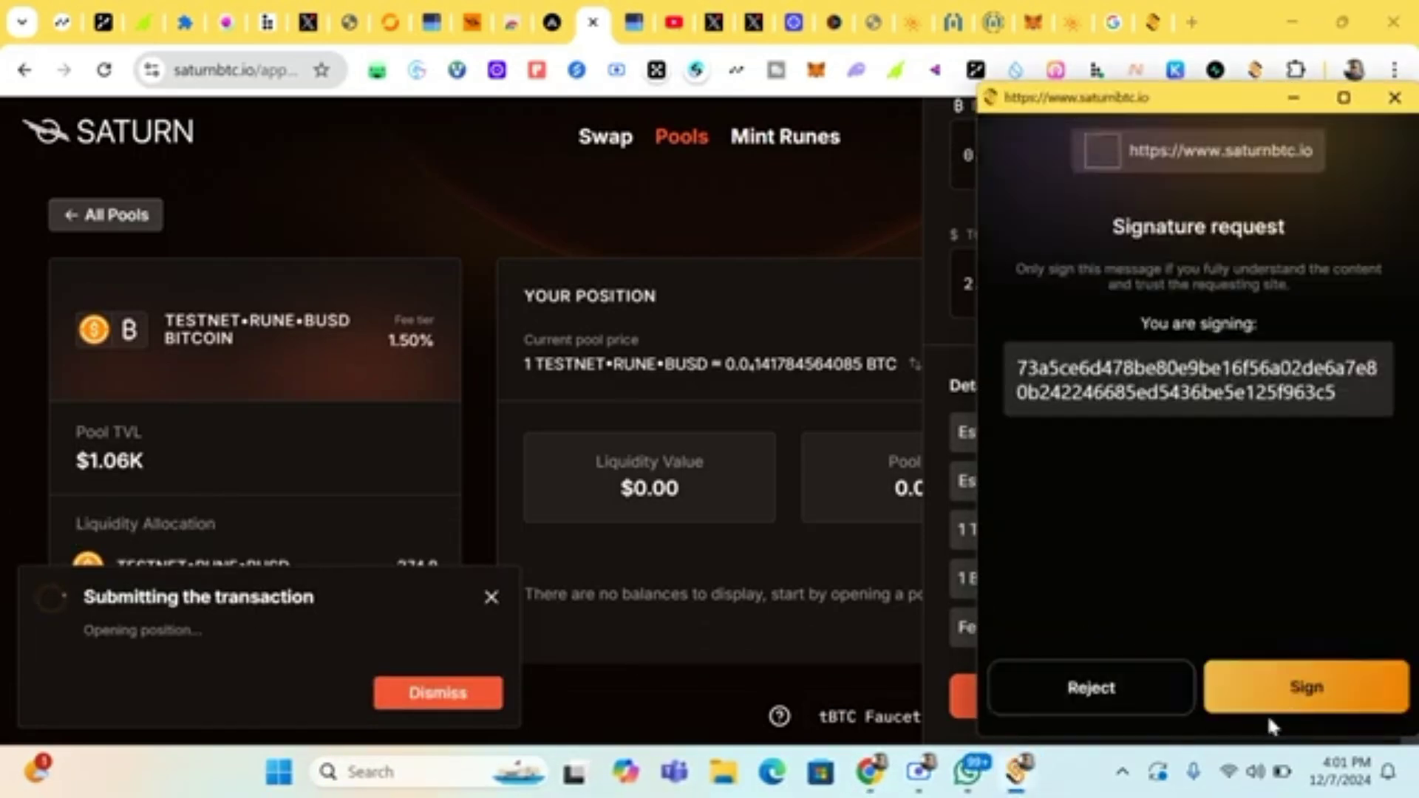
click(1280, 701)
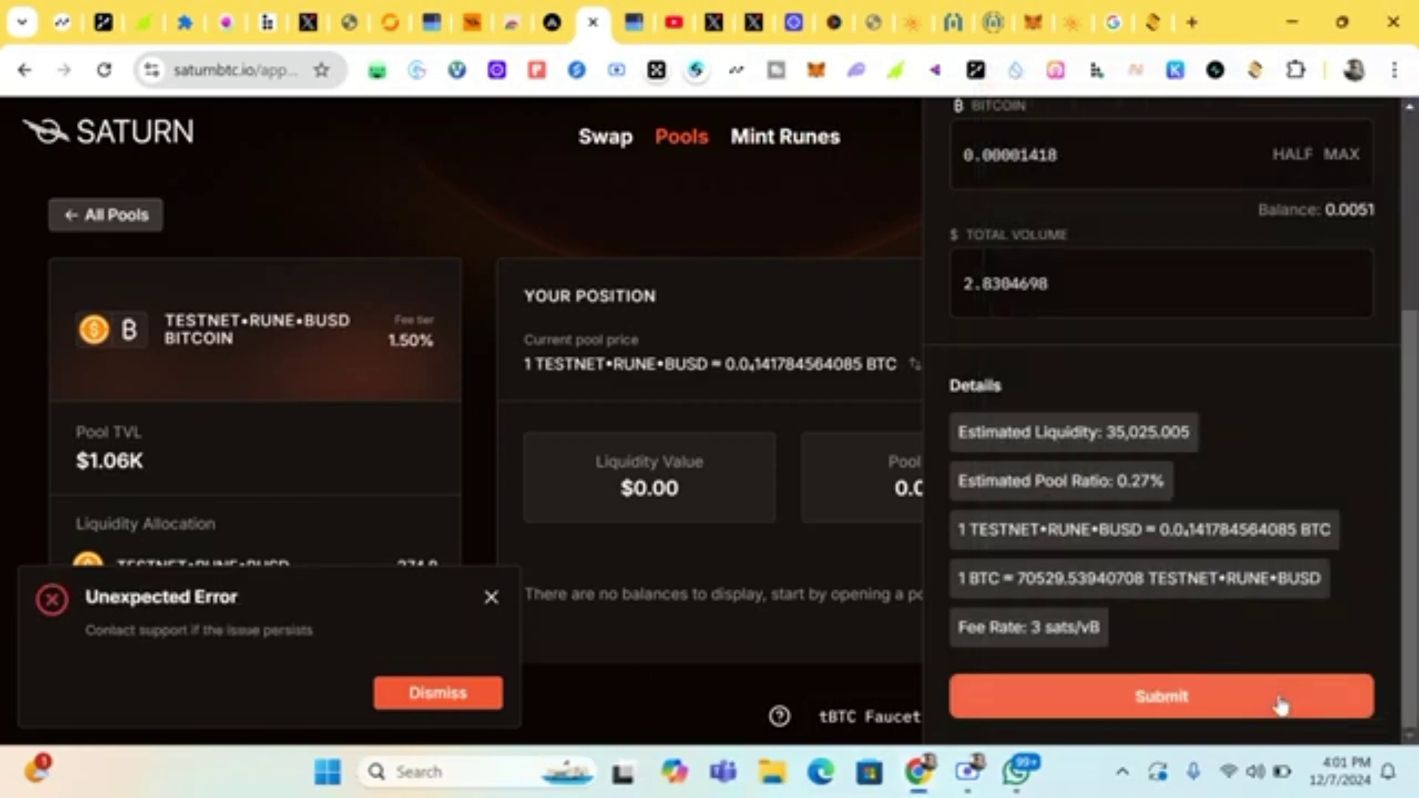
click(436, 702)
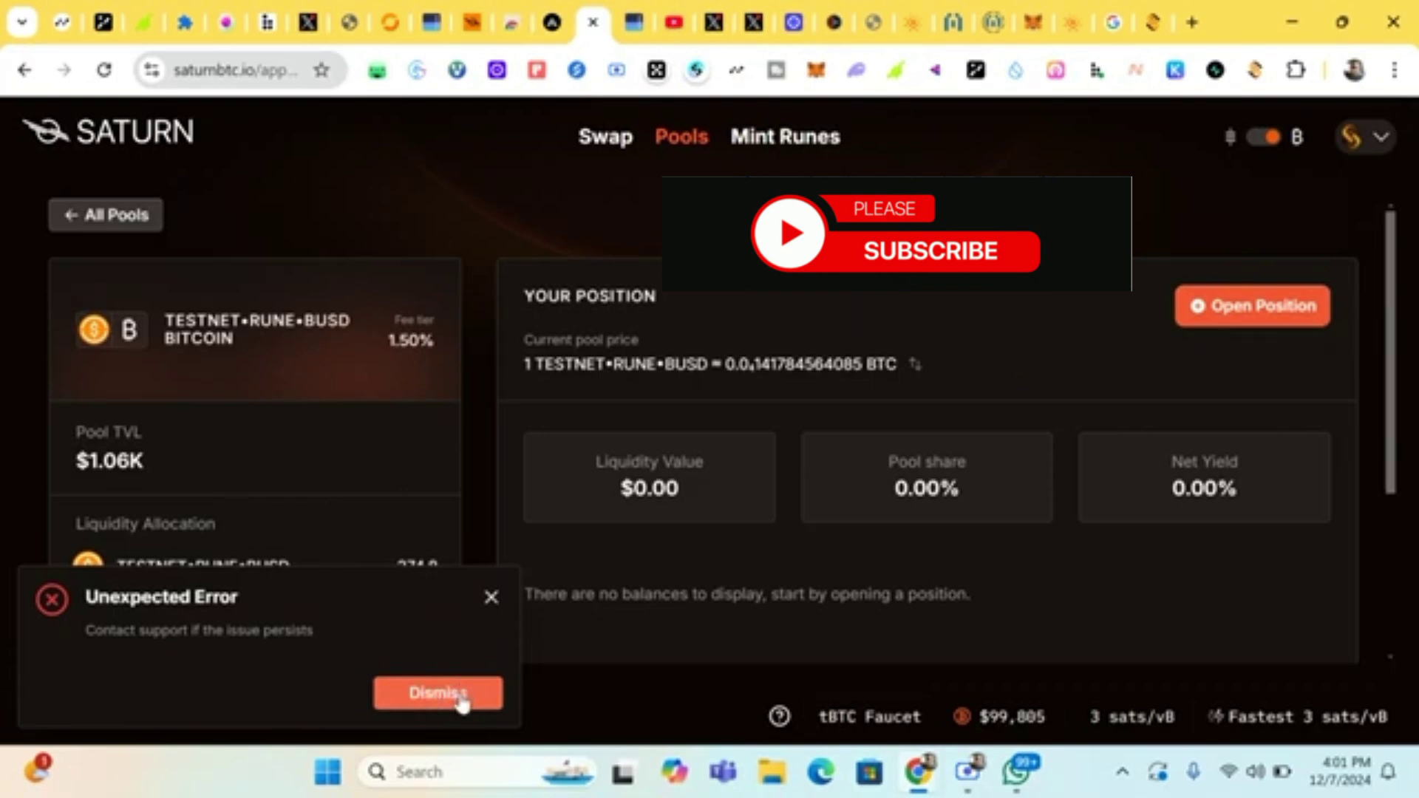
click(459, 698)
scroll(904, 432, down, 5)
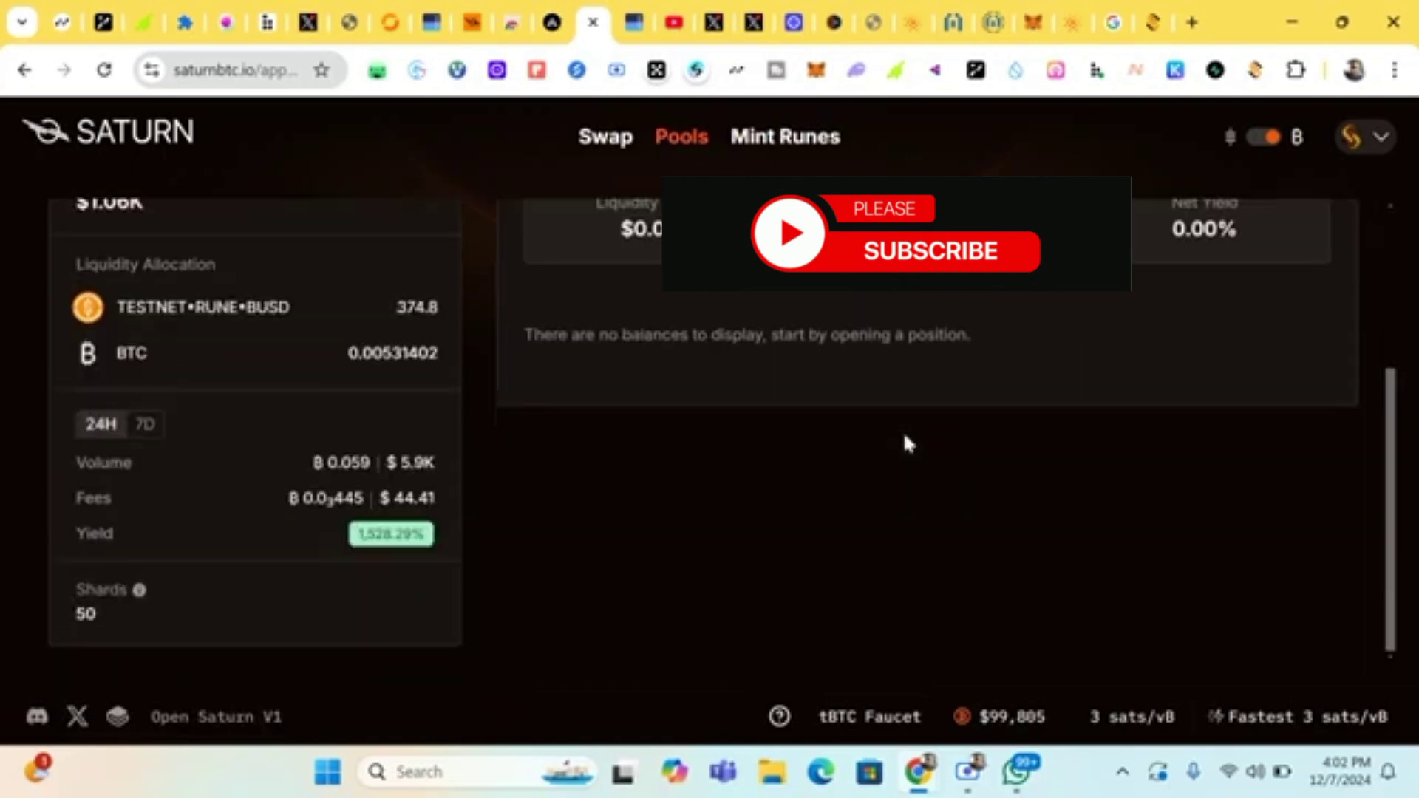